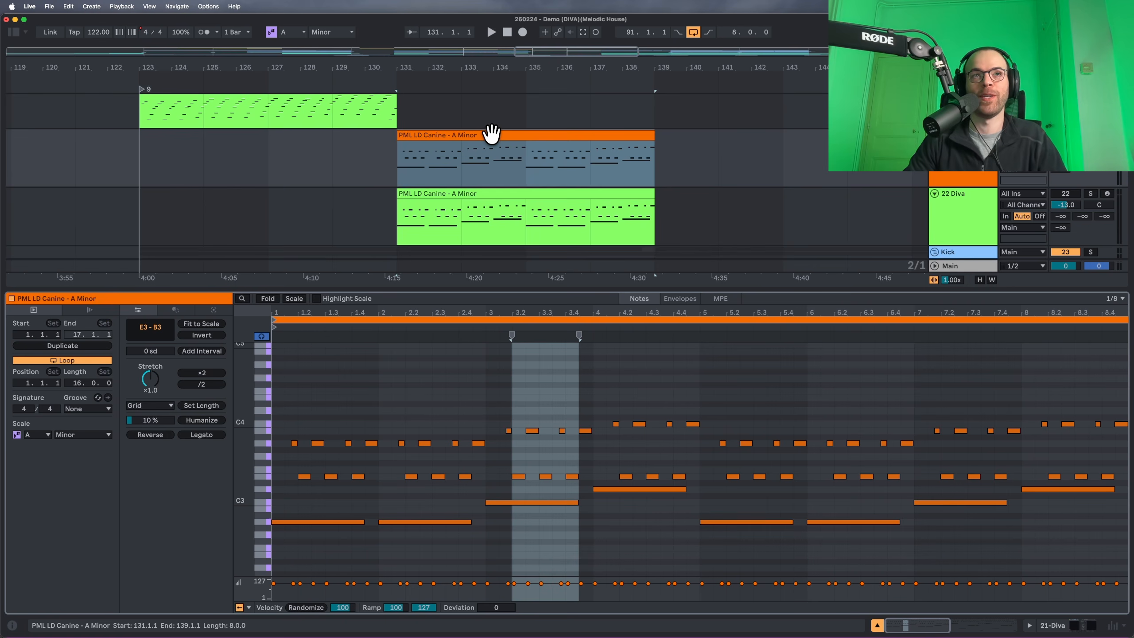
# Play the lead and view the LD Canine clip's Modulation Wheel envelope.
pyautogui.press('space')
pyautogui.click(981, 174)
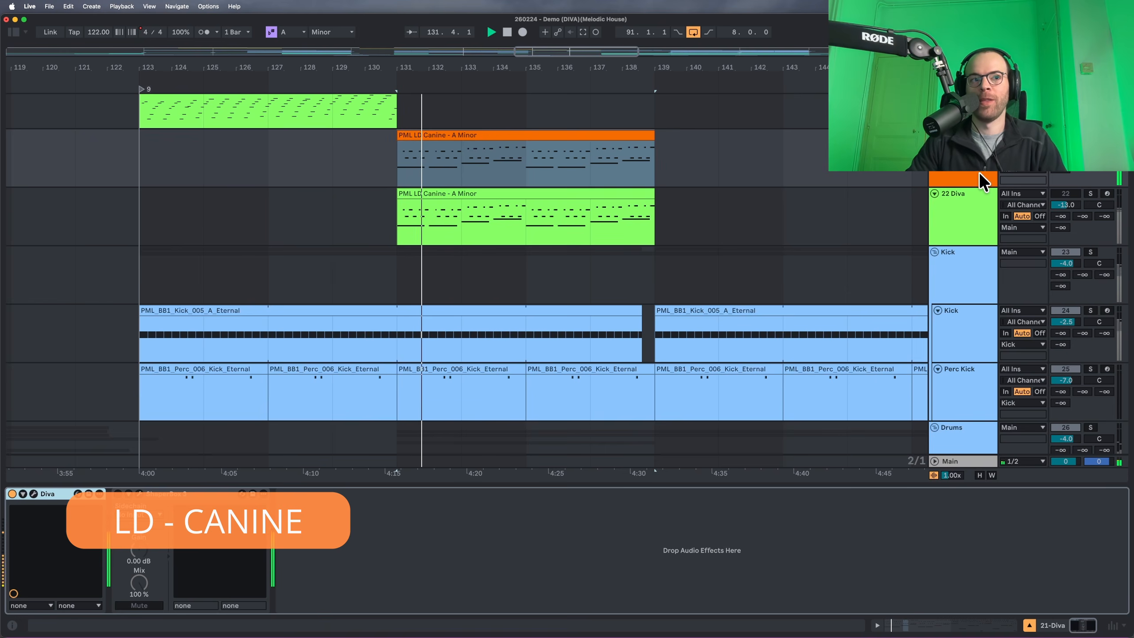
pyautogui.click(499, 137)
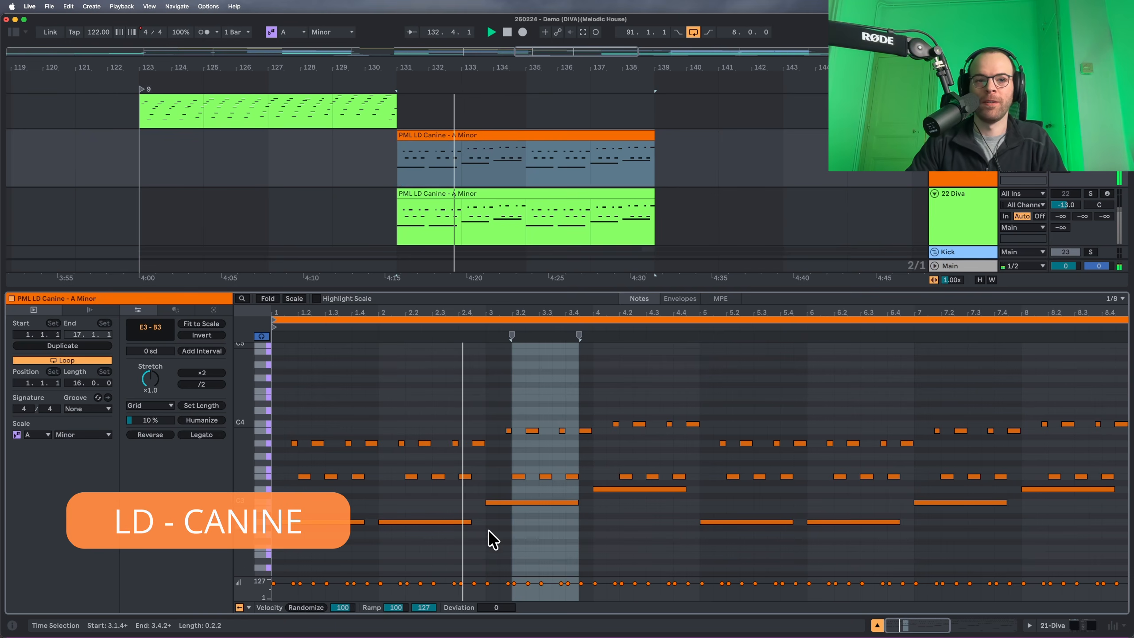
pyautogui.click(676, 299)
pyautogui.click(290, 607)
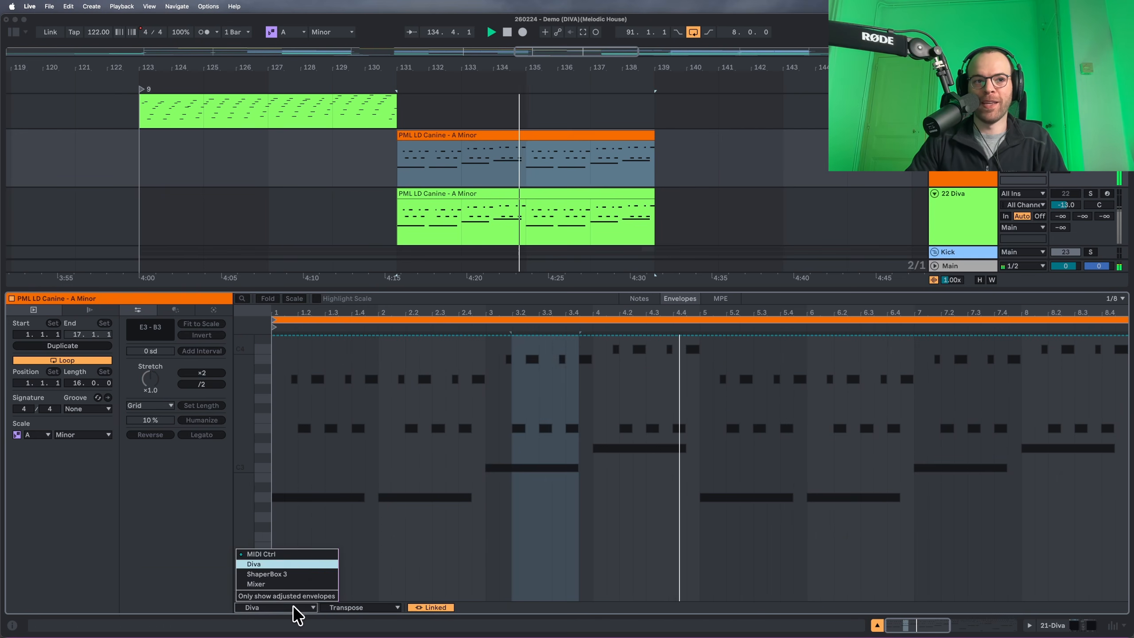
pyautogui.click(299, 553)
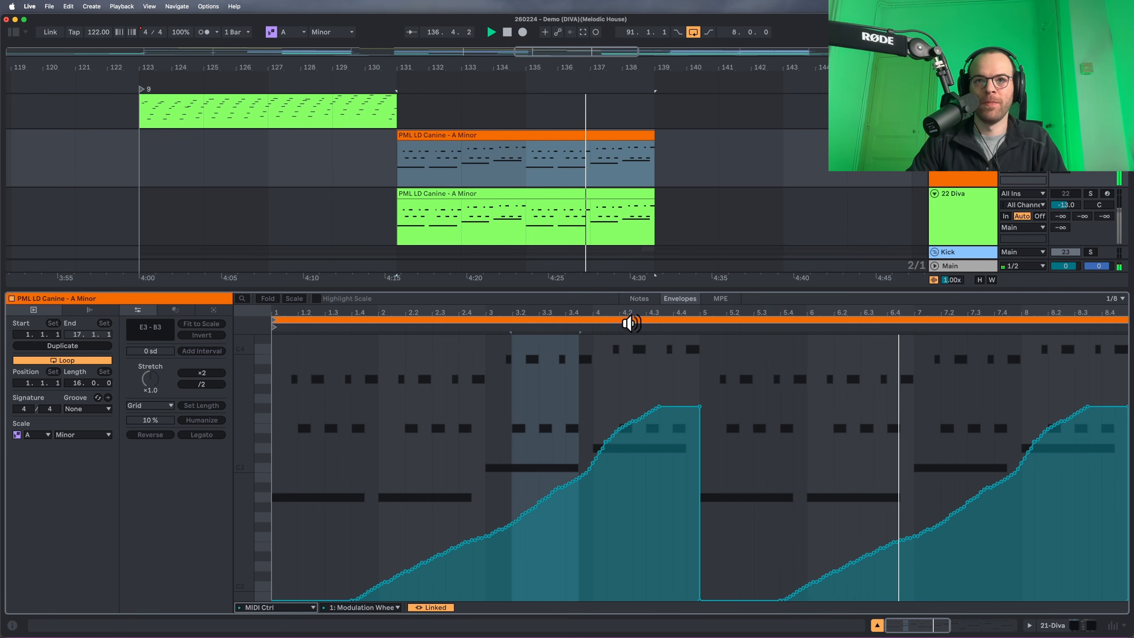
pyautogui.click(639, 299)
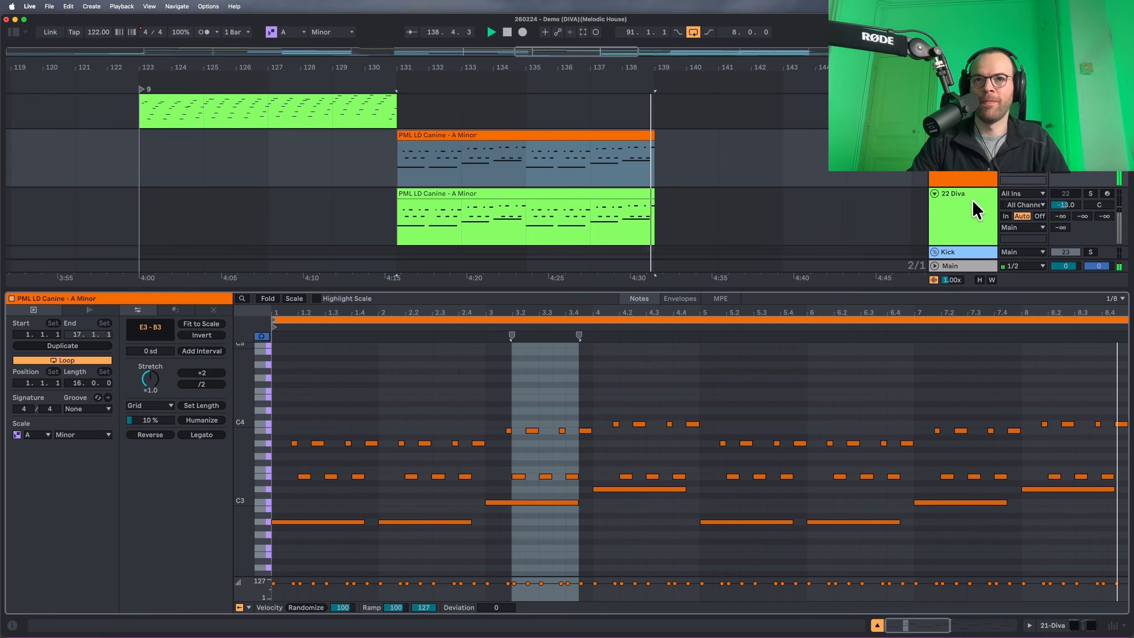
pyautogui.press('space')
# Play from bar 131 and select the middle LD Canine clip.
pyautogui.click(1091, 136)
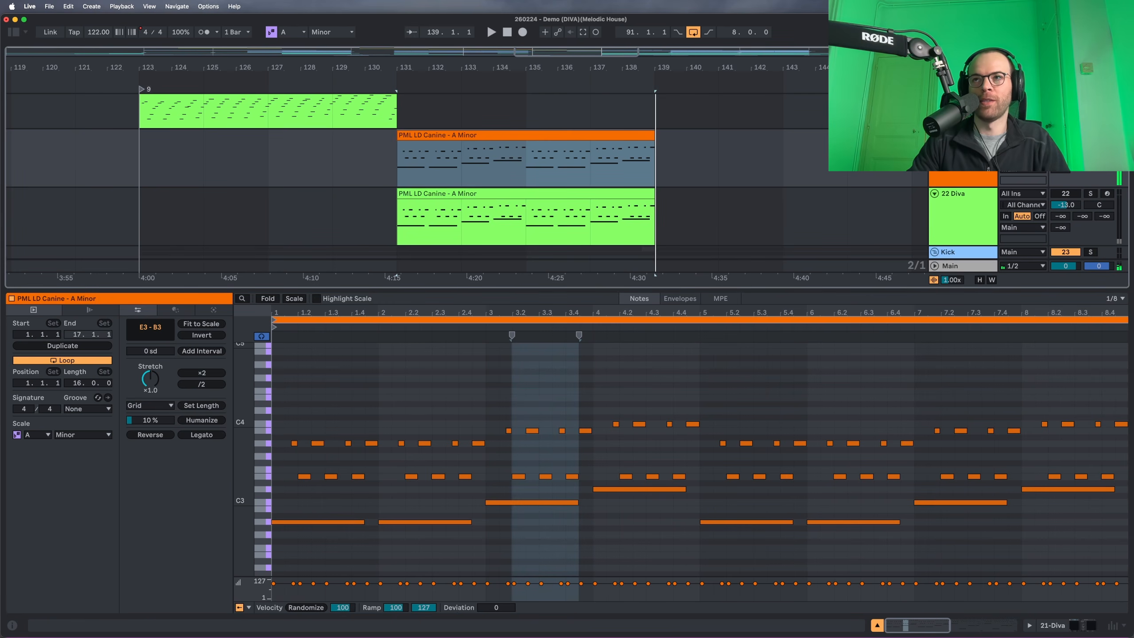
pyautogui.press('space')
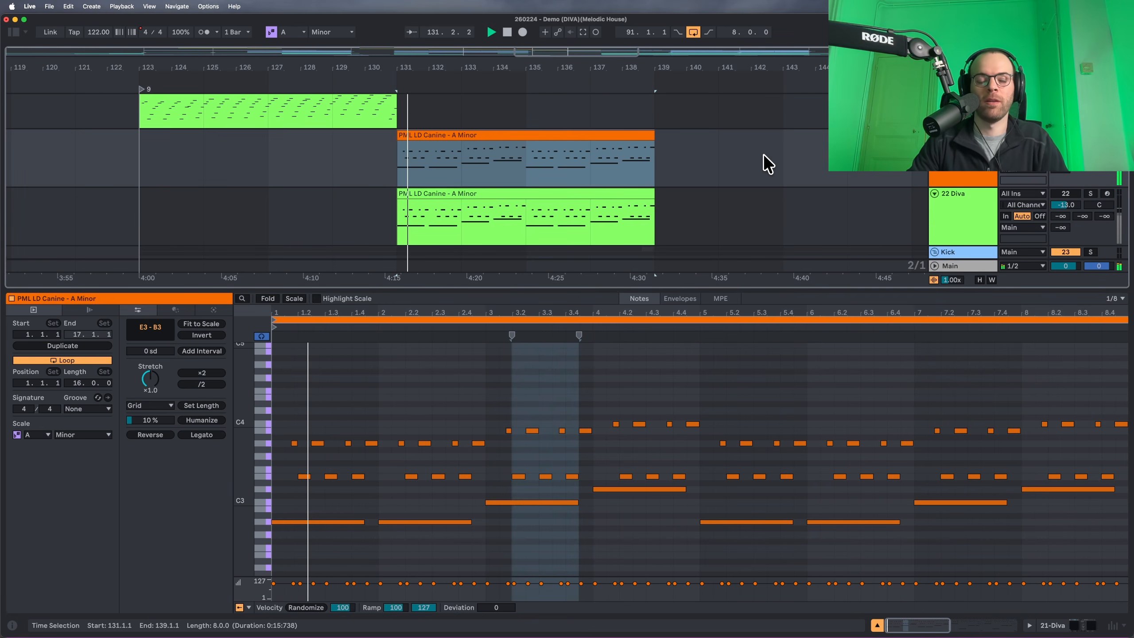
pyautogui.click(985, 176)
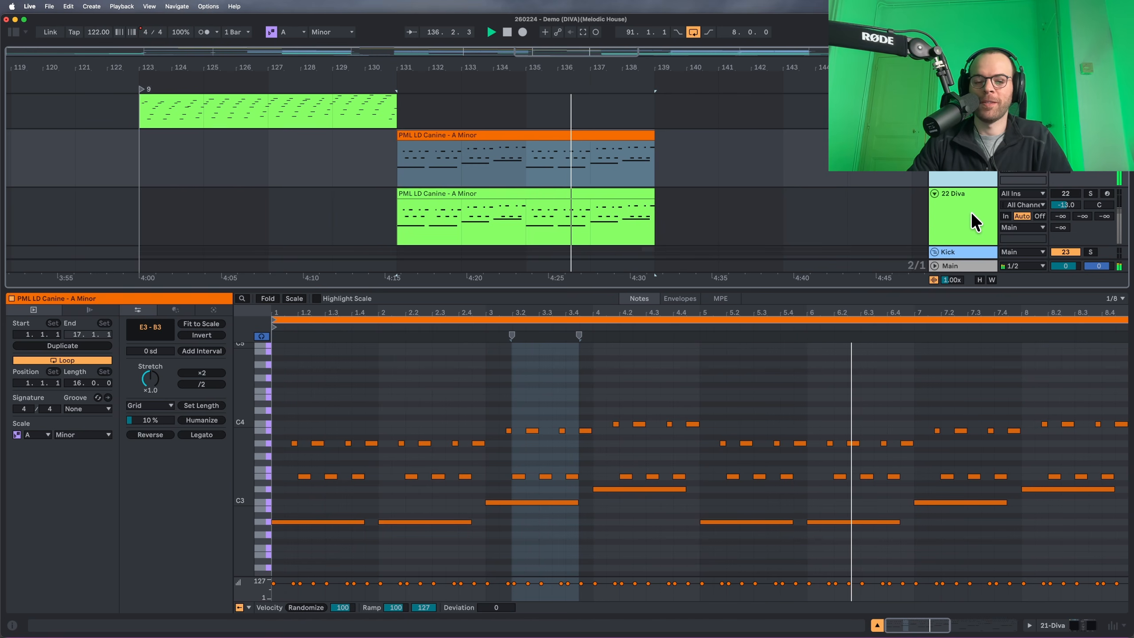
pyautogui.click(520, 144)
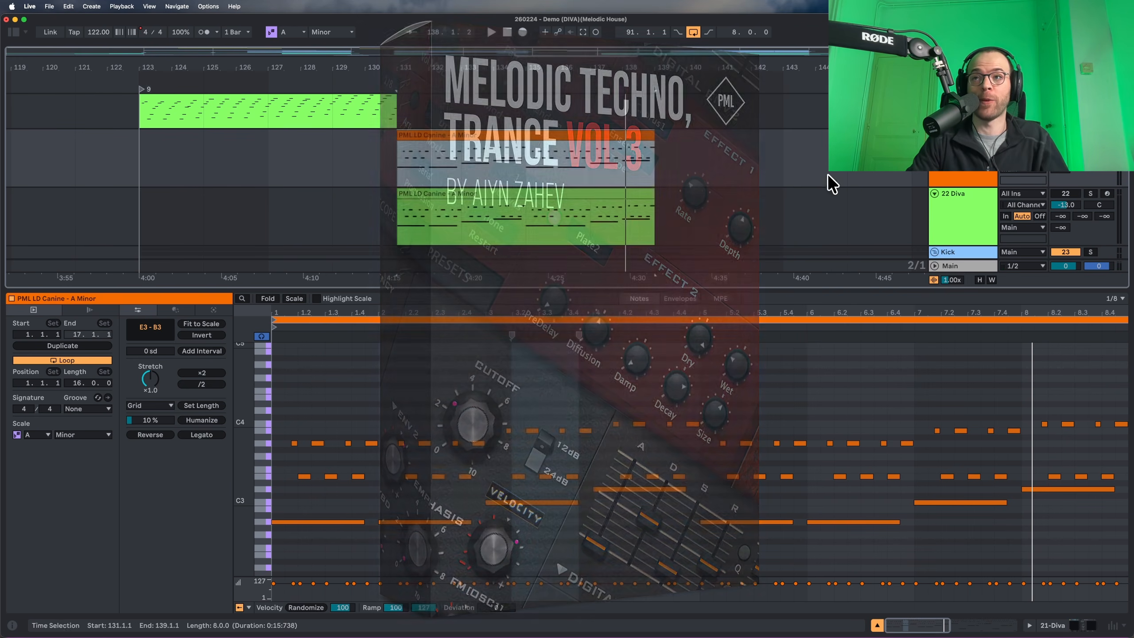
# Open Diva on the 22 Diva track and solo the track.
pyautogui.click(950, 198)
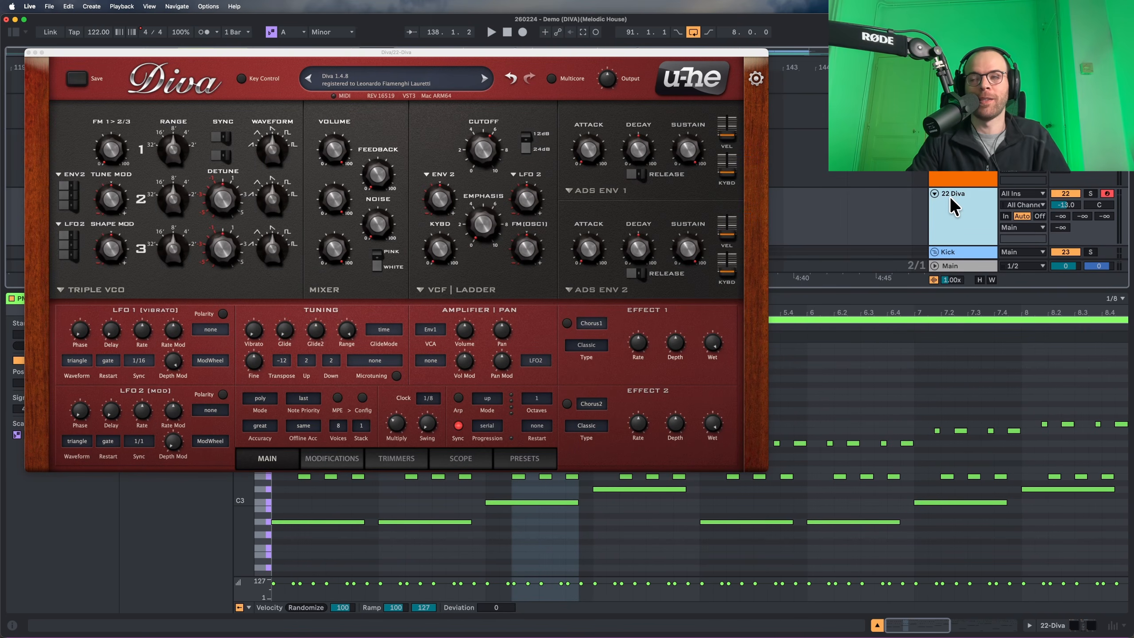
pyautogui.press('s')
pyautogui.press('space')
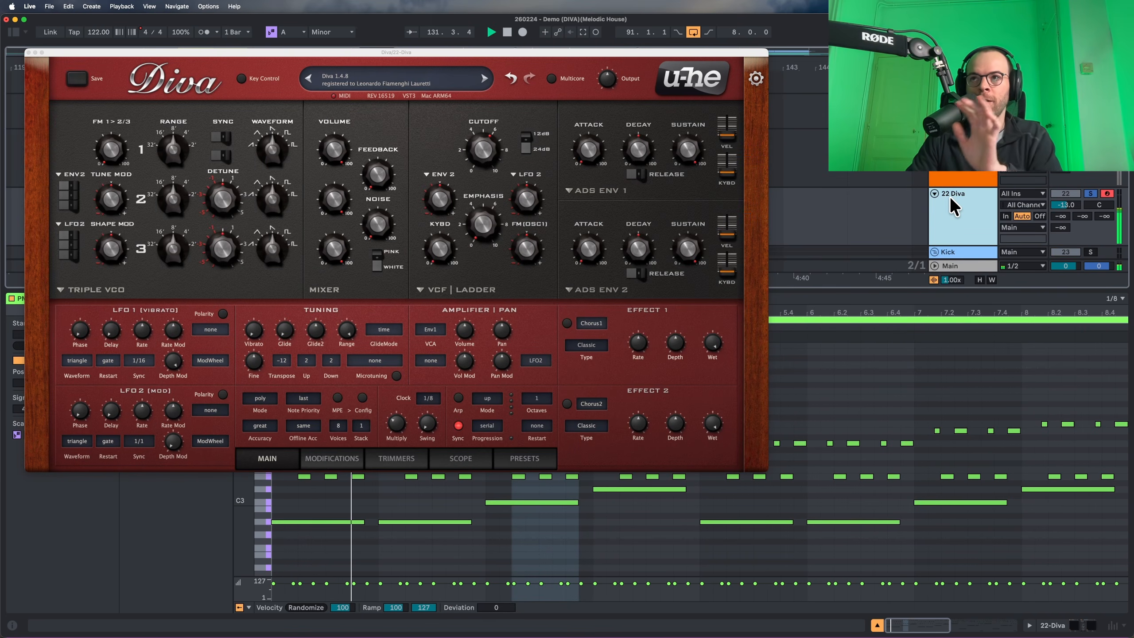
pyautogui.click(950, 197)
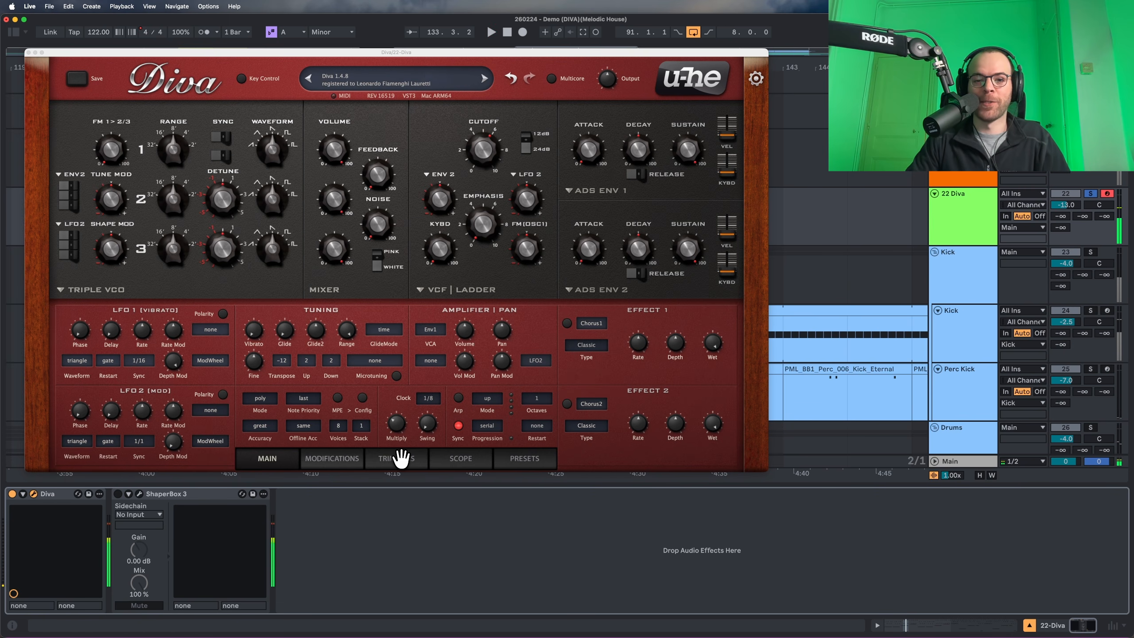
# Set Diva's Transpose to -4 and audition the transposed lead.
pyautogui.click(284, 362)
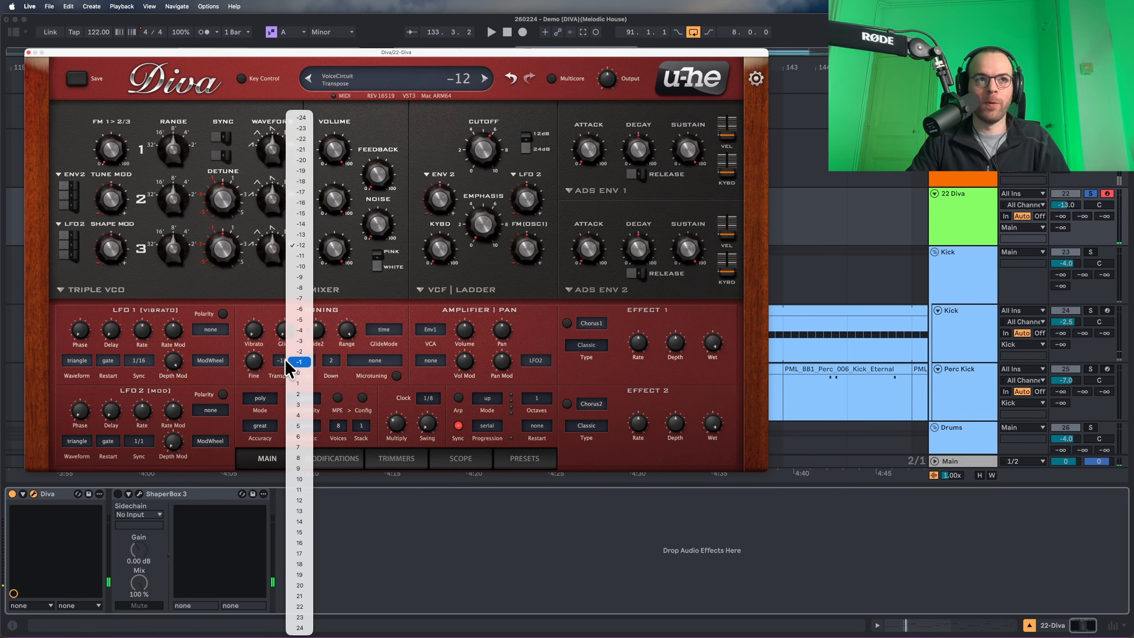
pyautogui.click(300, 330)
pyautogui.press('space')
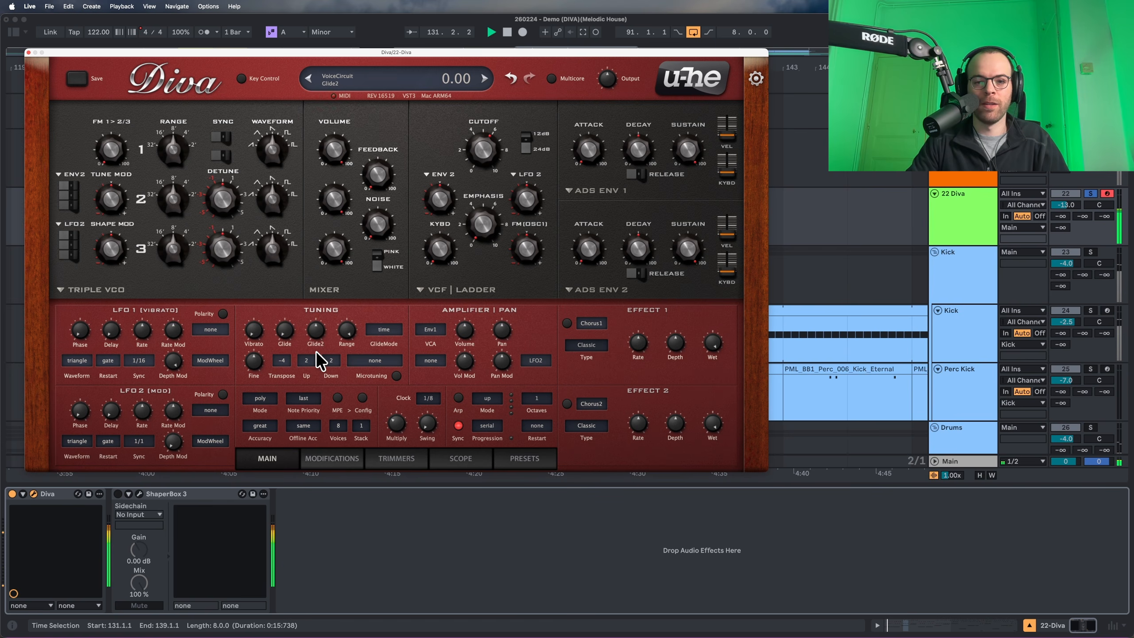
pyautogui.press('space')
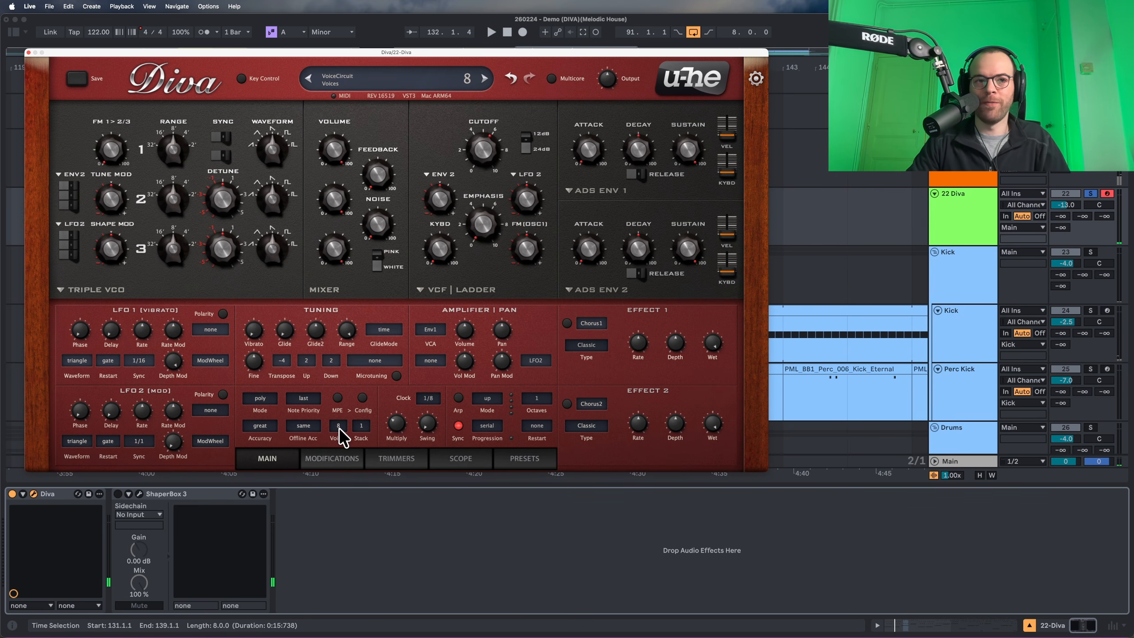
# Set Voice Stack to 2 and the voice mode to legato.
pyautogui.click(361, 426)
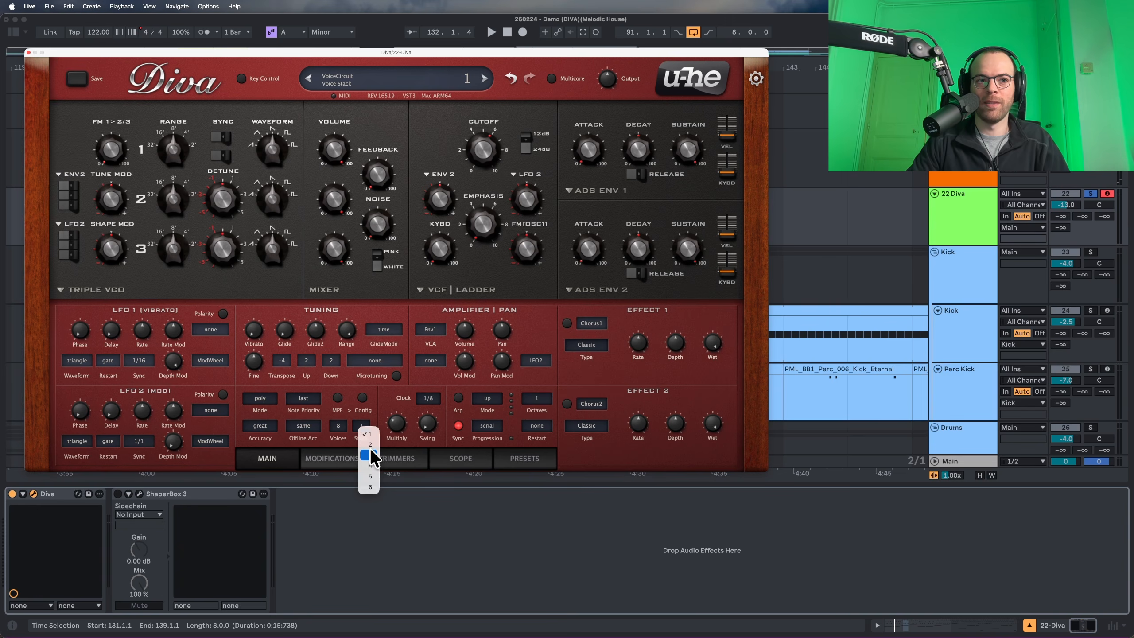
pyautogui.click(371, 445)
pyautogui.click(260, 398)
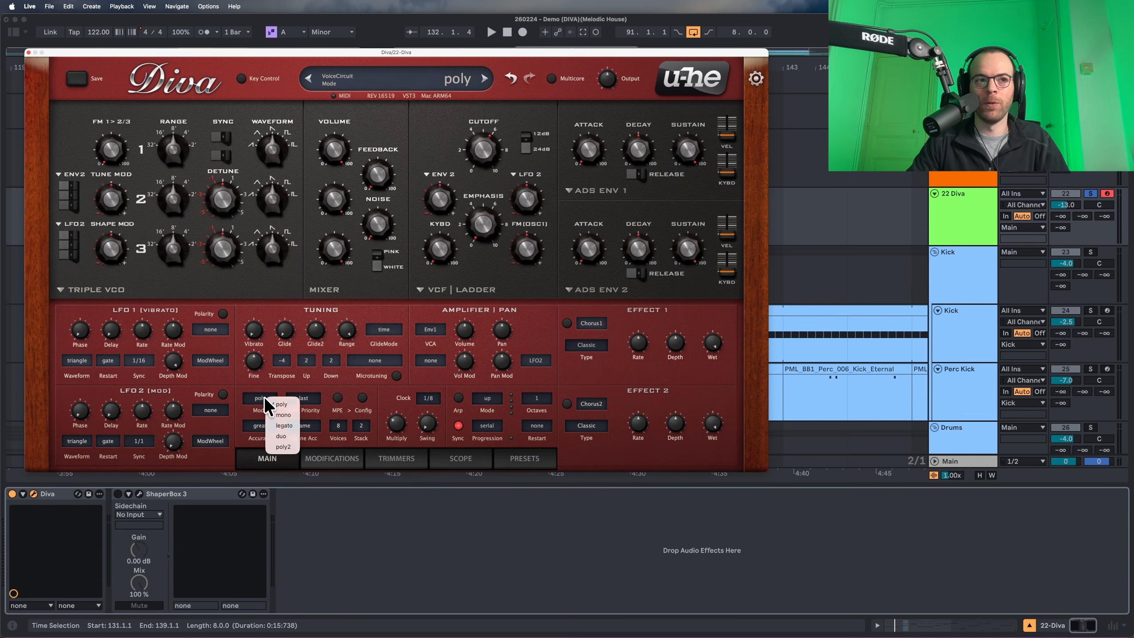
pyautogui.click(290, 426)
pyautogui.press('space')
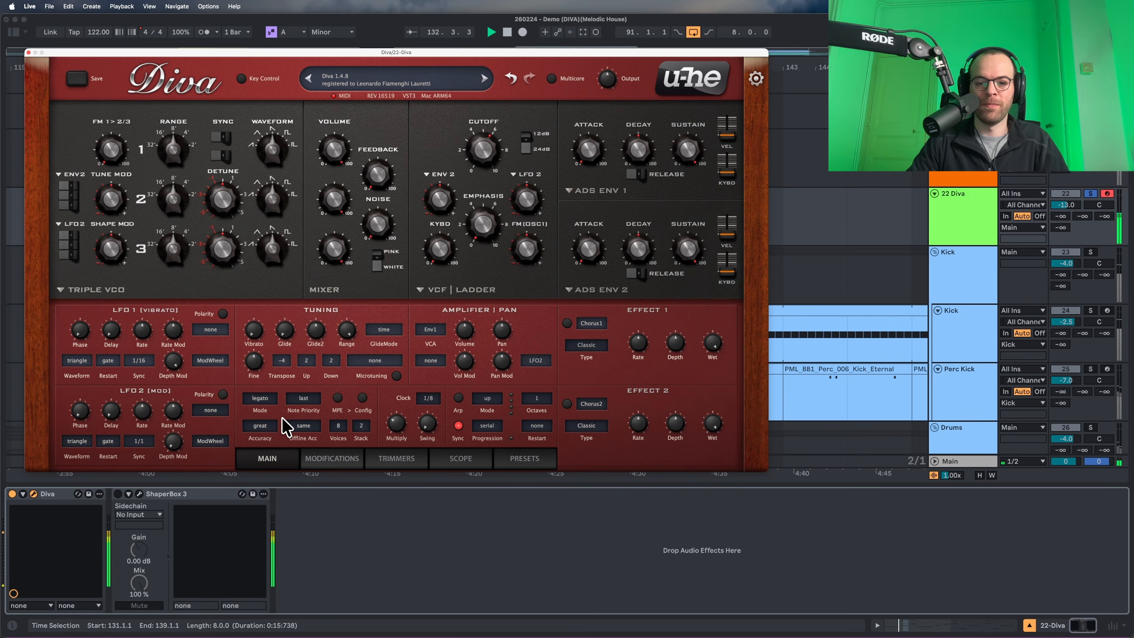
# Switch the oscillator model to Digital and tune oscillator 1 to -24.
pyautogui.click(117, 290)
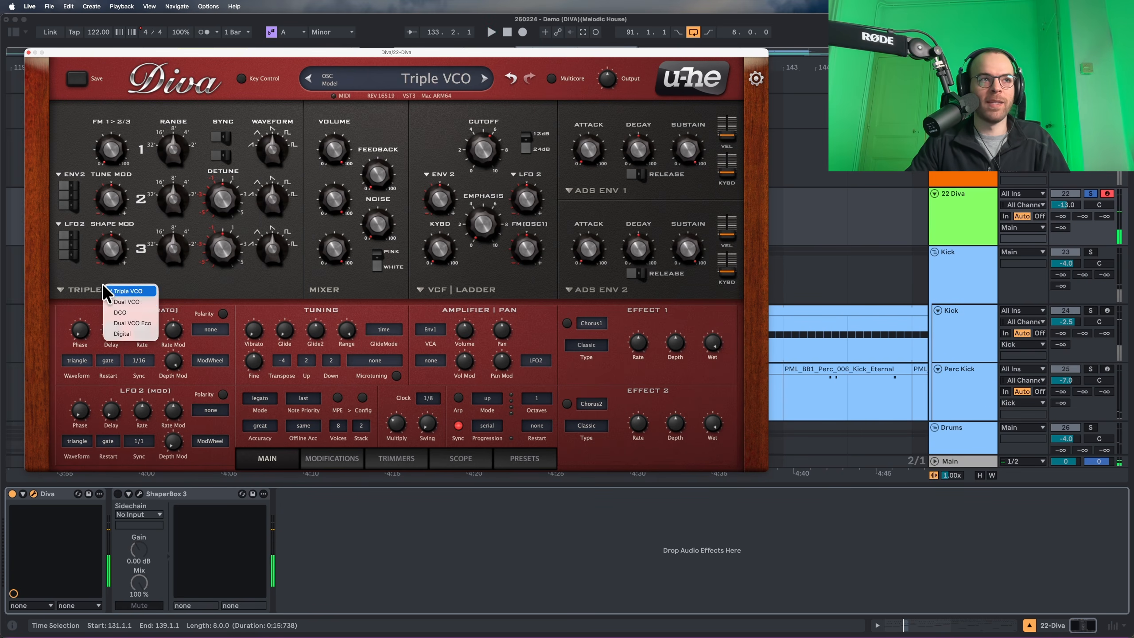
pyautogui.click(128, 334)
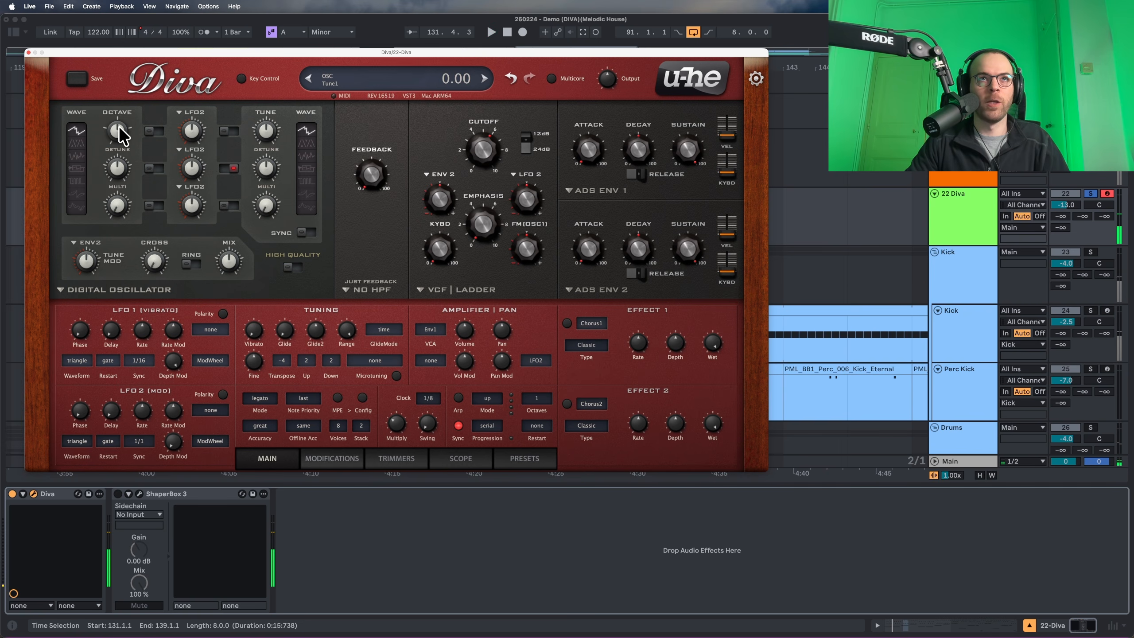
pyautogui.moveTo(116, 166); pyautogui.dragTo(112, 236)
pyautogui.press('space')
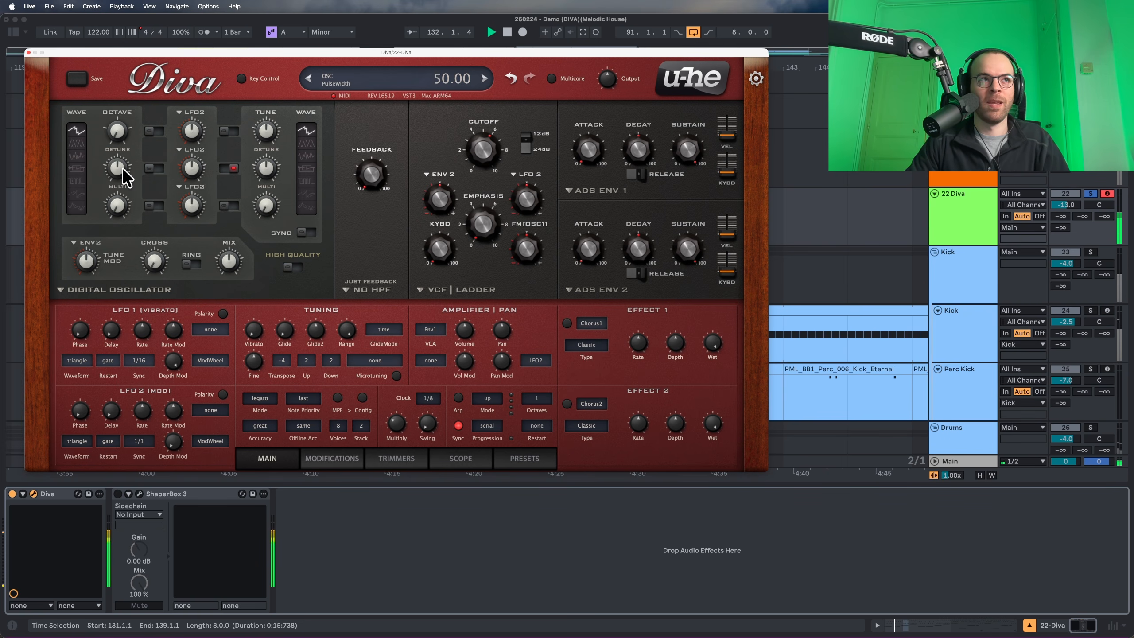
pyautogui.press('space')
# Give oscillator 1 a Pulse wave with pulse width raised to 100.
pyautogui.click(75, 180)
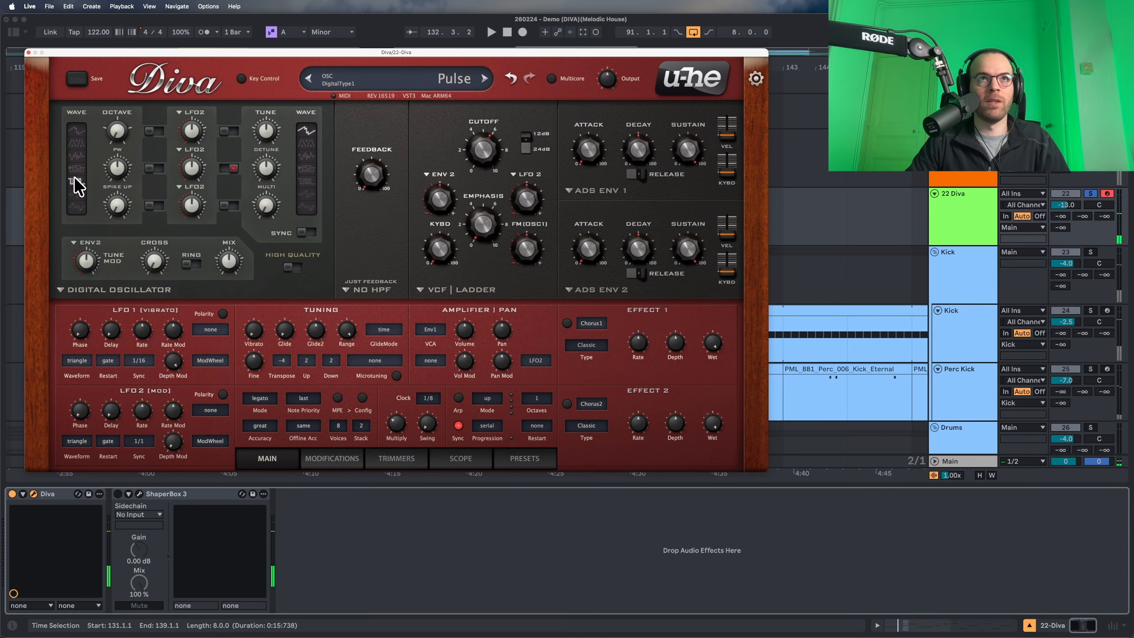
pyautogui.press('space')
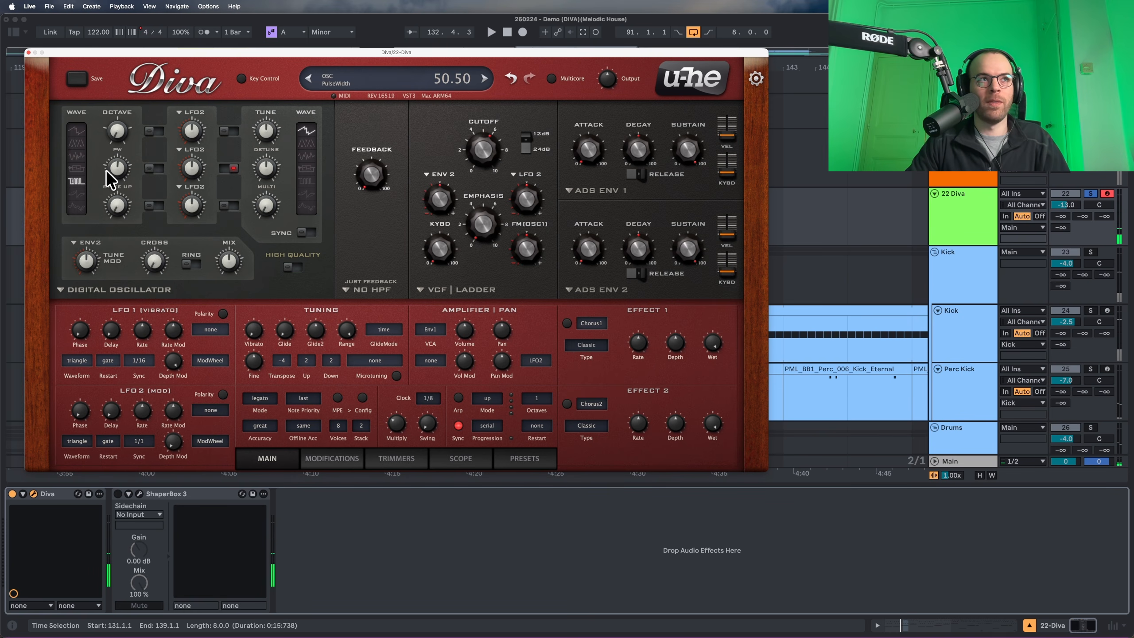
pyautogui.moveTo(108, 178); pyautogui.dragTo(120, 109)
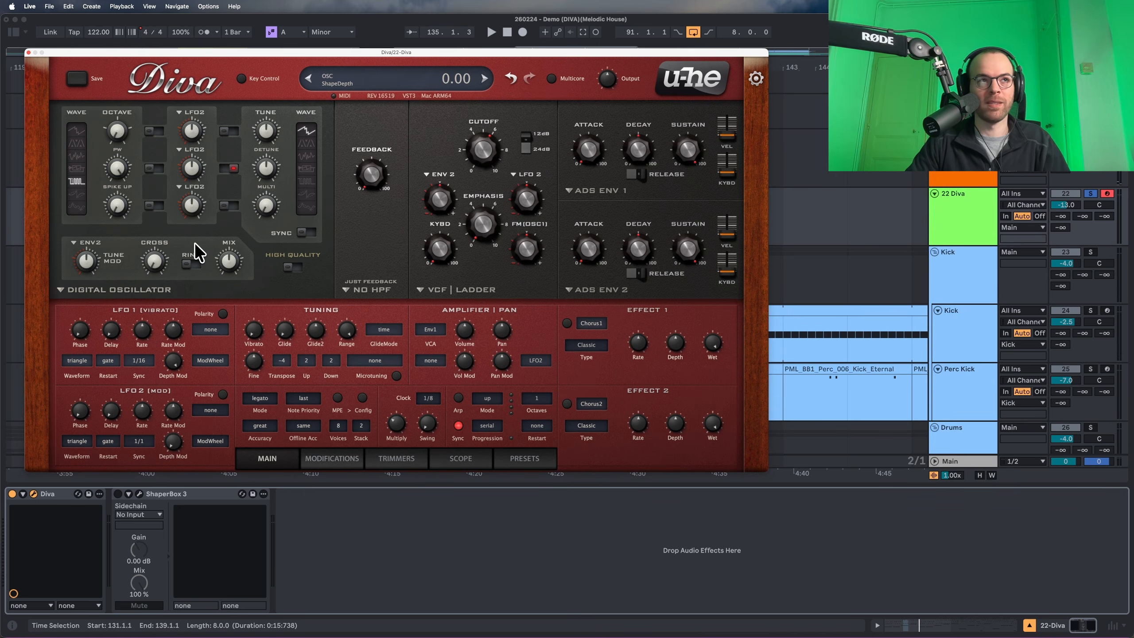
# Set oscillator mix to 100 and give oscillator 2 a Saw wave with slightly more harmonics.
pyautogui.moveTo(227, 259); pyautogui.dragTo(248, 197)
pyautogui.press('space')
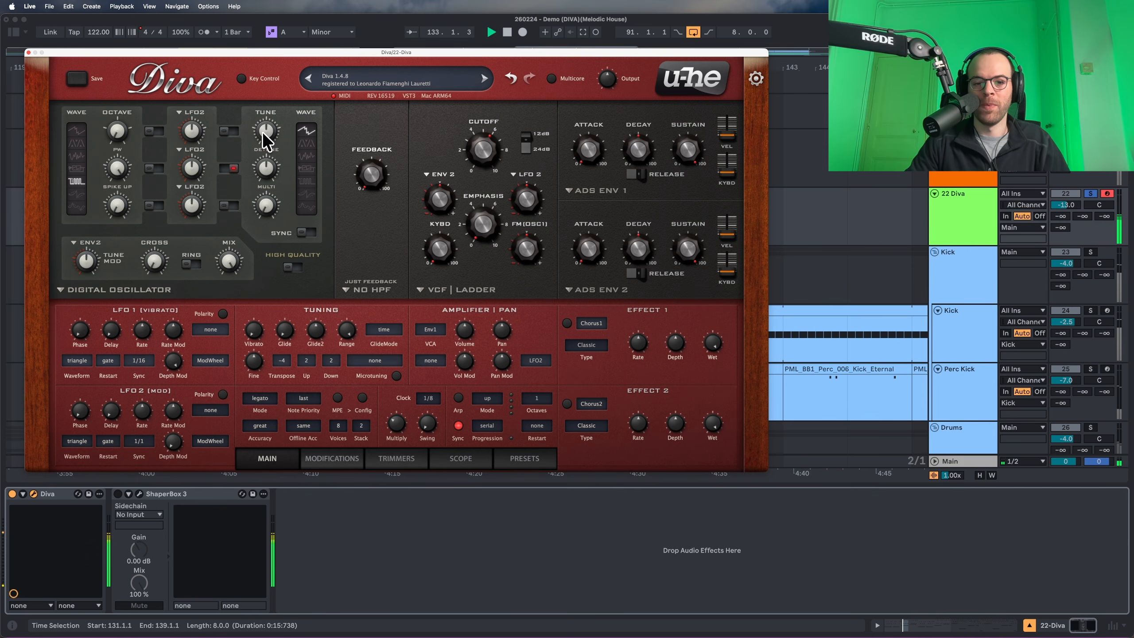
pyautogui.click(305, 200)
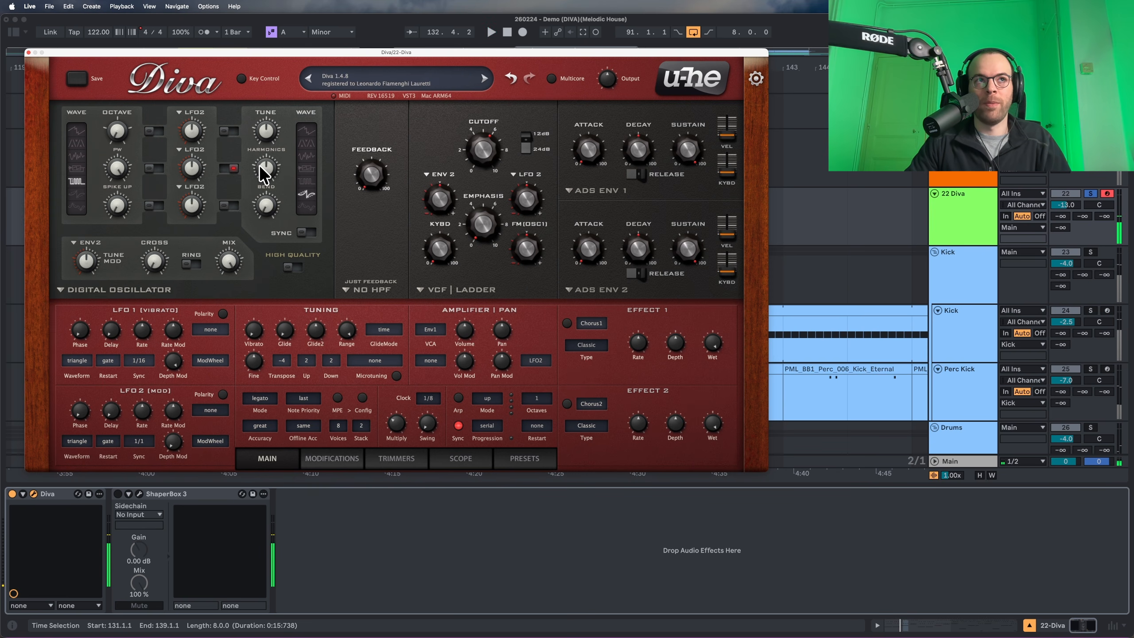
pyautogui.moveTo(260, 166); pyautogui.dragTo(261, 193)
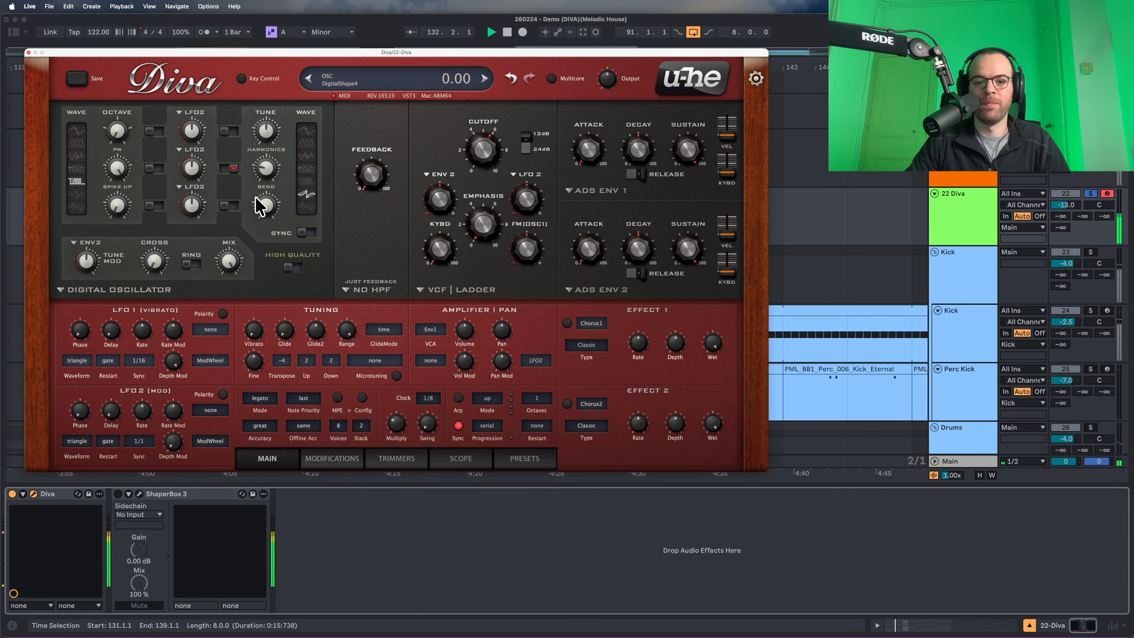
pyautogui.press('space')
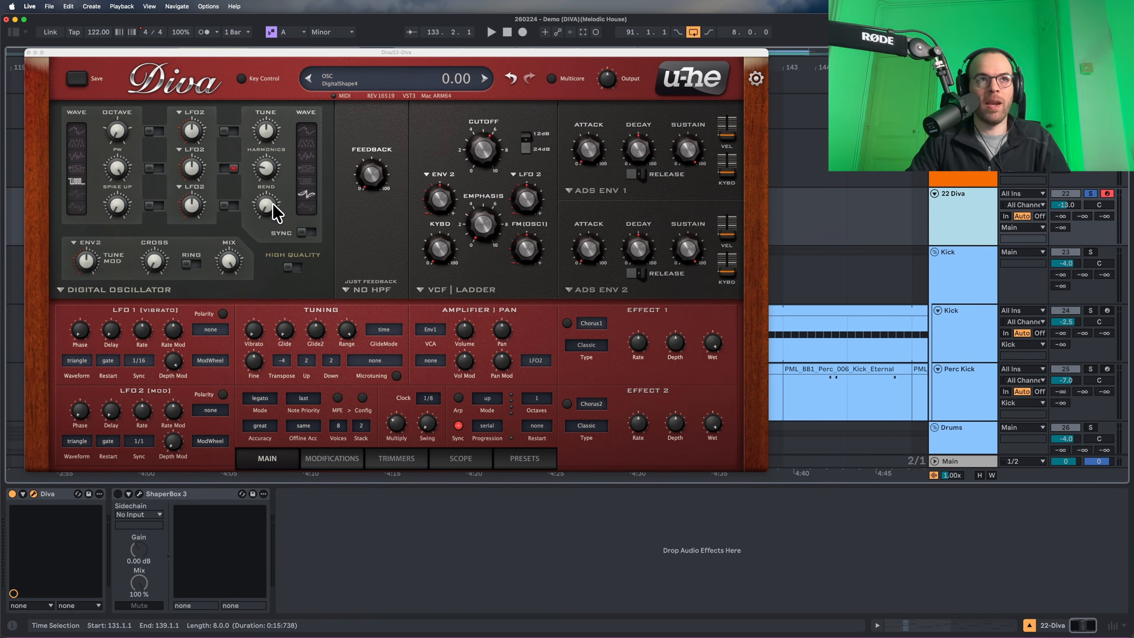
# Raise oscillator bend to 24.50 and turn on sync and high-quality mode.
pyautogui.click(267, 216)
pyautogui.press('space')
pyautogui.moveTo(268, 205)
pyautogui.mouseDown()
pyautogui.moveTo(273, 146)
pyautogui.moveTo(283, 193)
pyautogui.mouseUp()
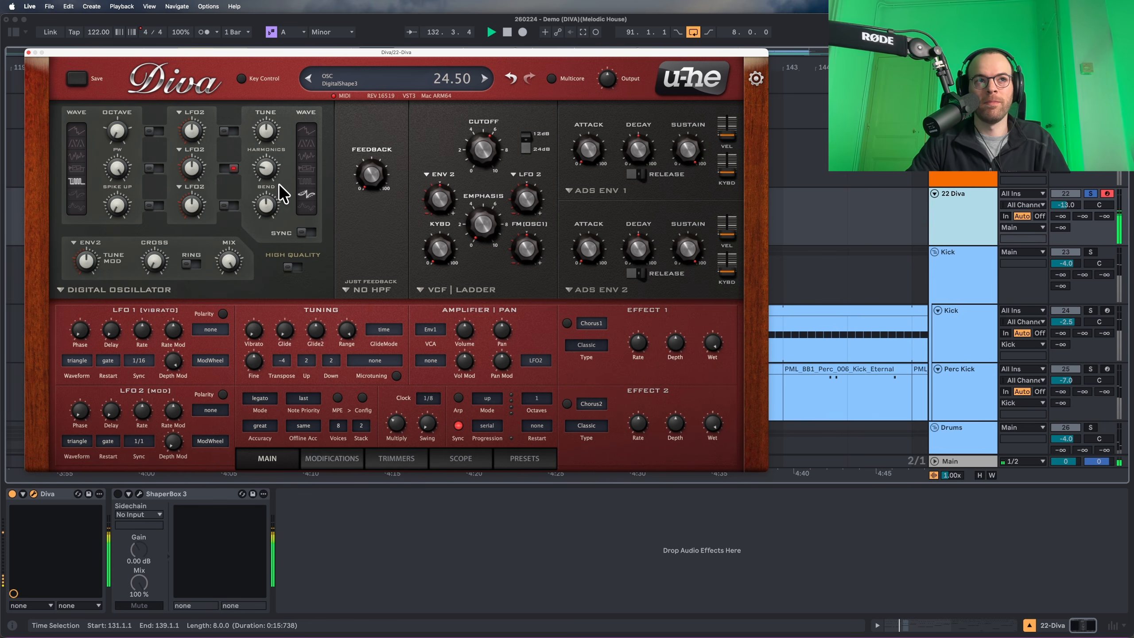
pyautogui.click(305, 232)
pyautogui.click(295, 268)
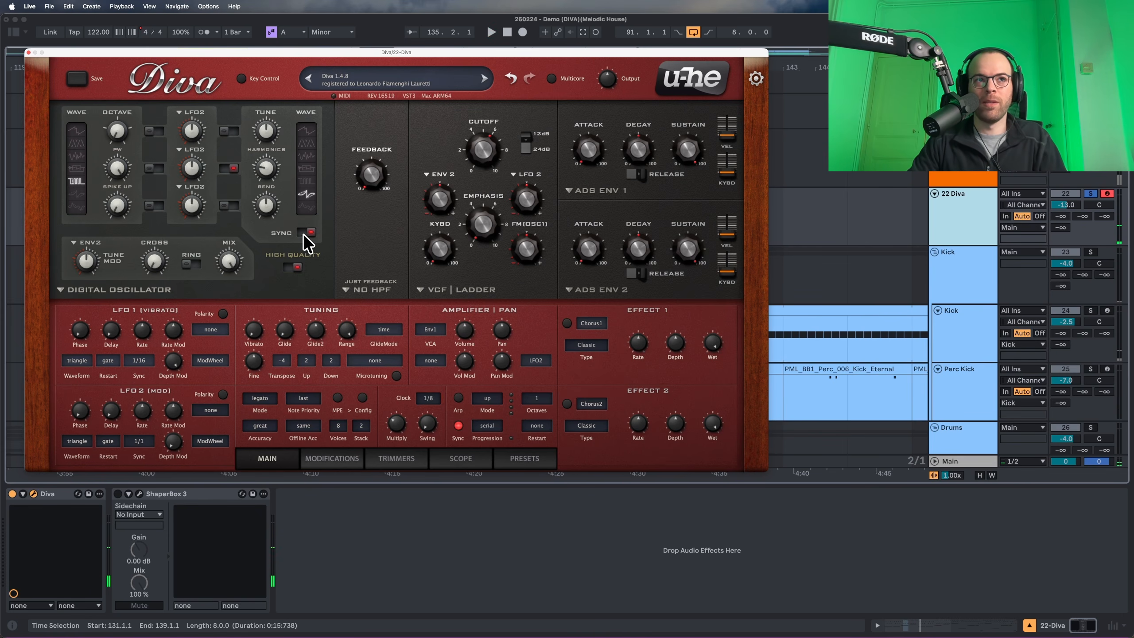
pyautogui.moveTo(232, 264)
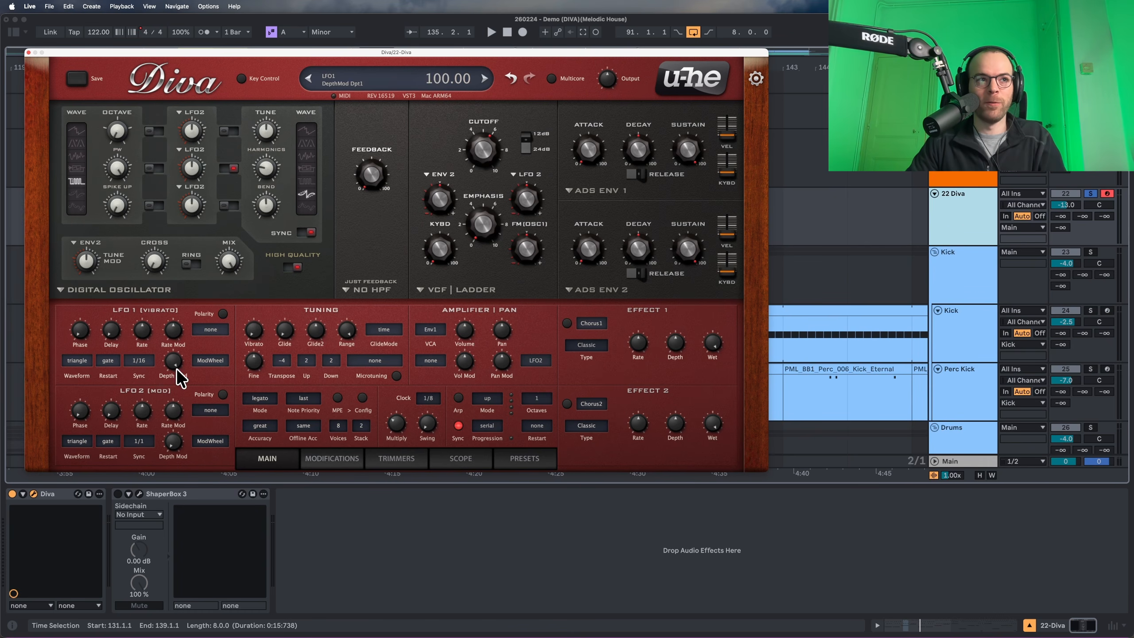
pyautogui.moveTo(173, 420)
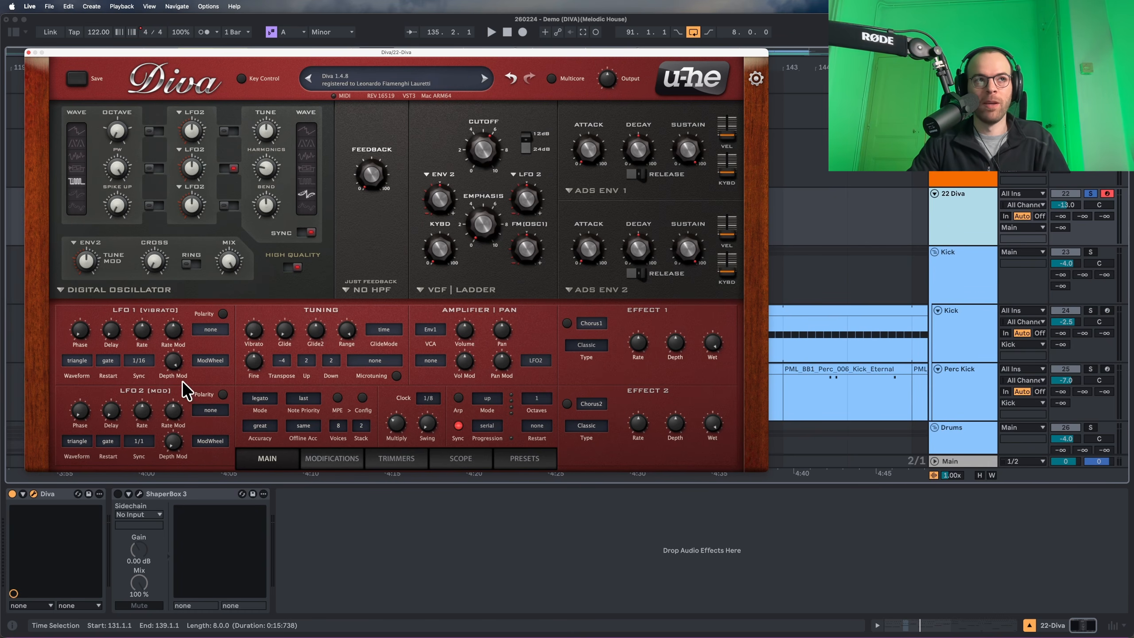
# Enable oscillator 1 tune modulation and set the LFO2 waveform to sqr lo-hi.
pyautogui.click(155, 131)
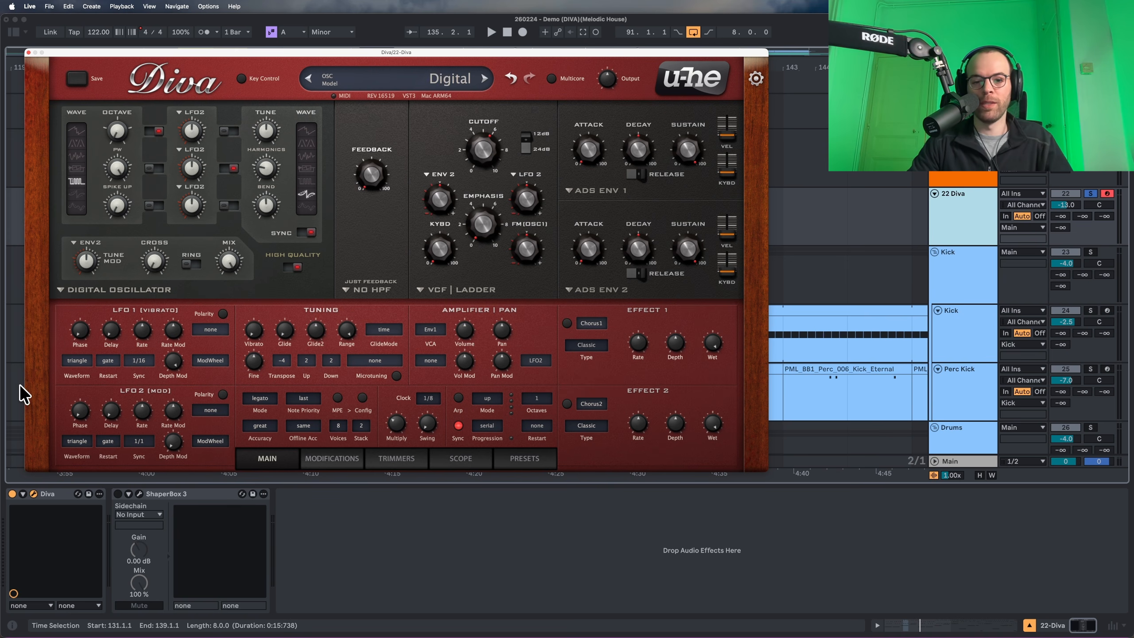
pyautogui.click(76, 441)
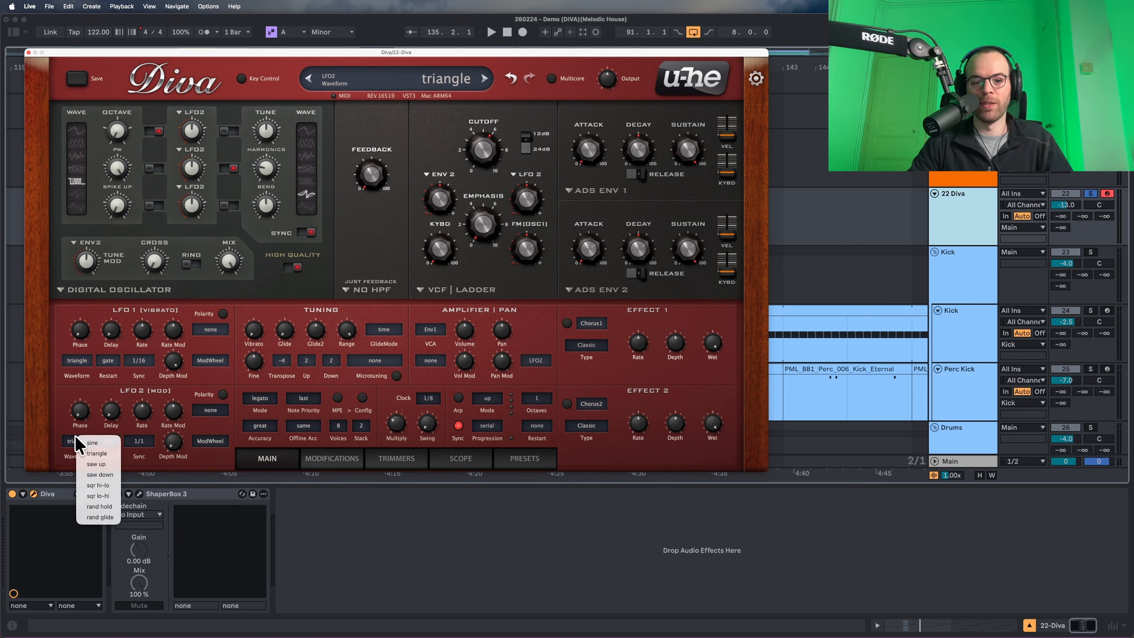
pyautogui.click(98, 486)
pyautogui.press('space')
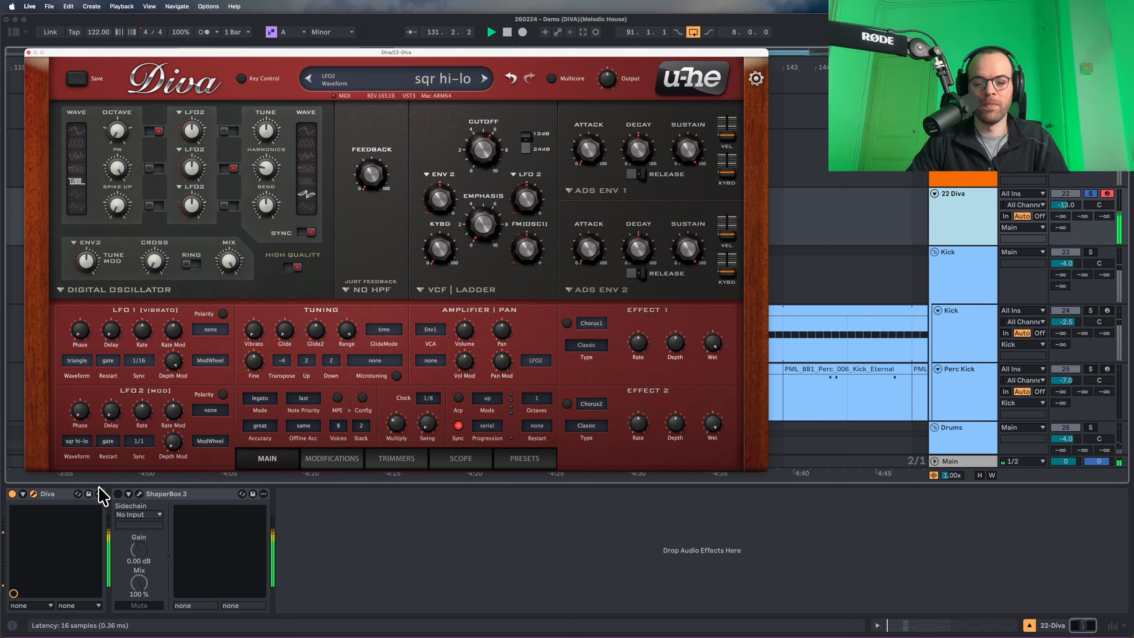
pyautogui.click(78, 441)
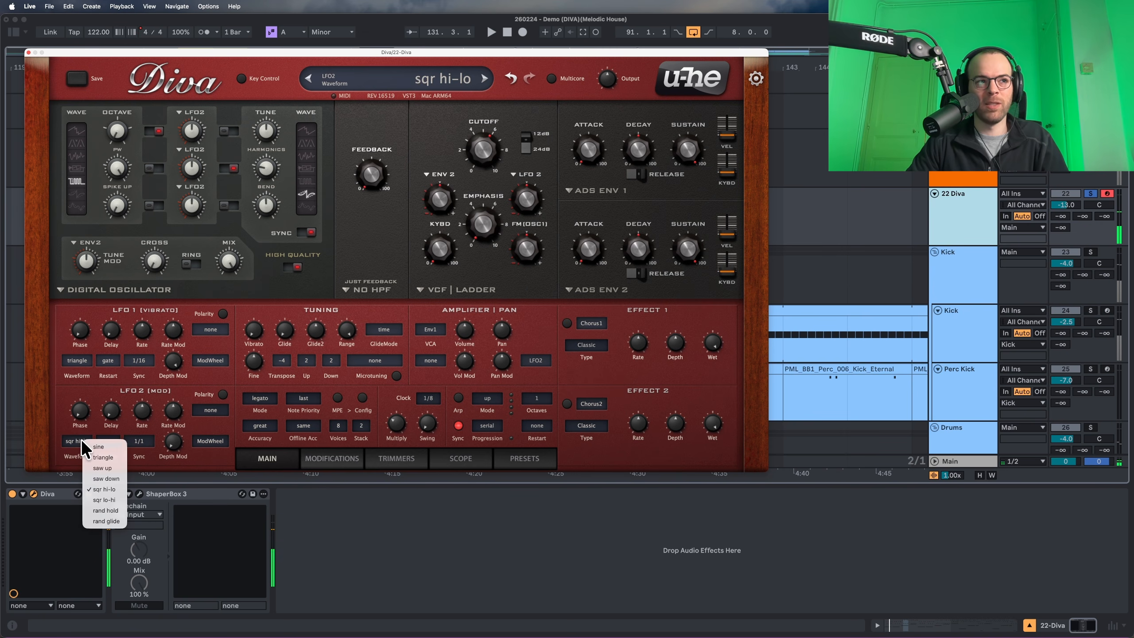
pyautogui.click(100, 500)
pyautogui.press('space')
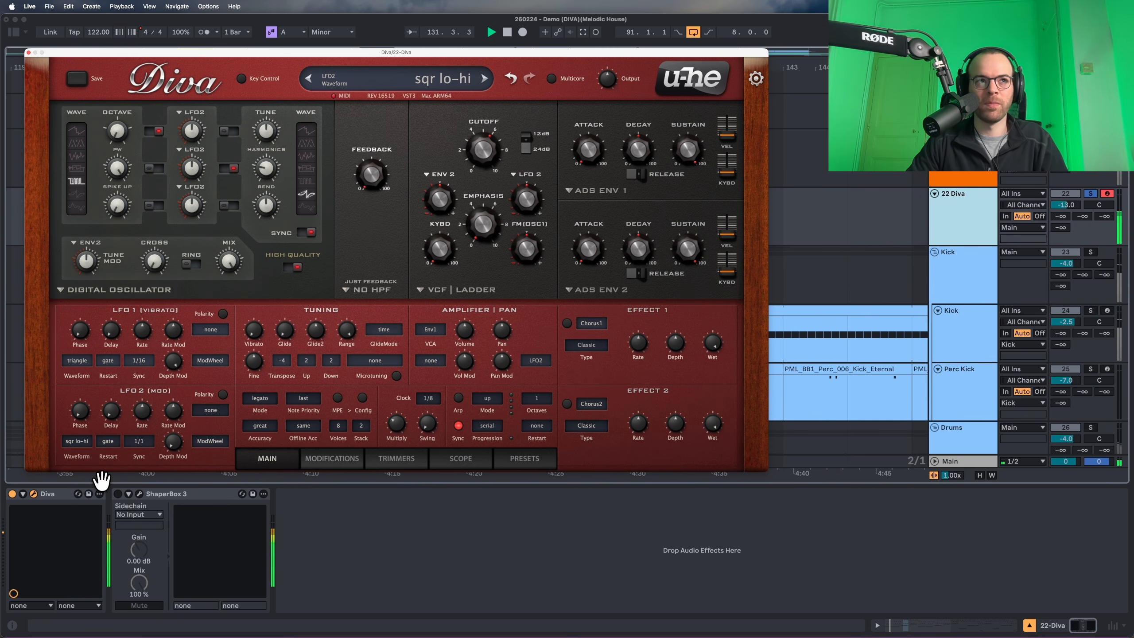
# Raise LFO2's tune modulation depth to about 7.60.
pyautogui.press('space')
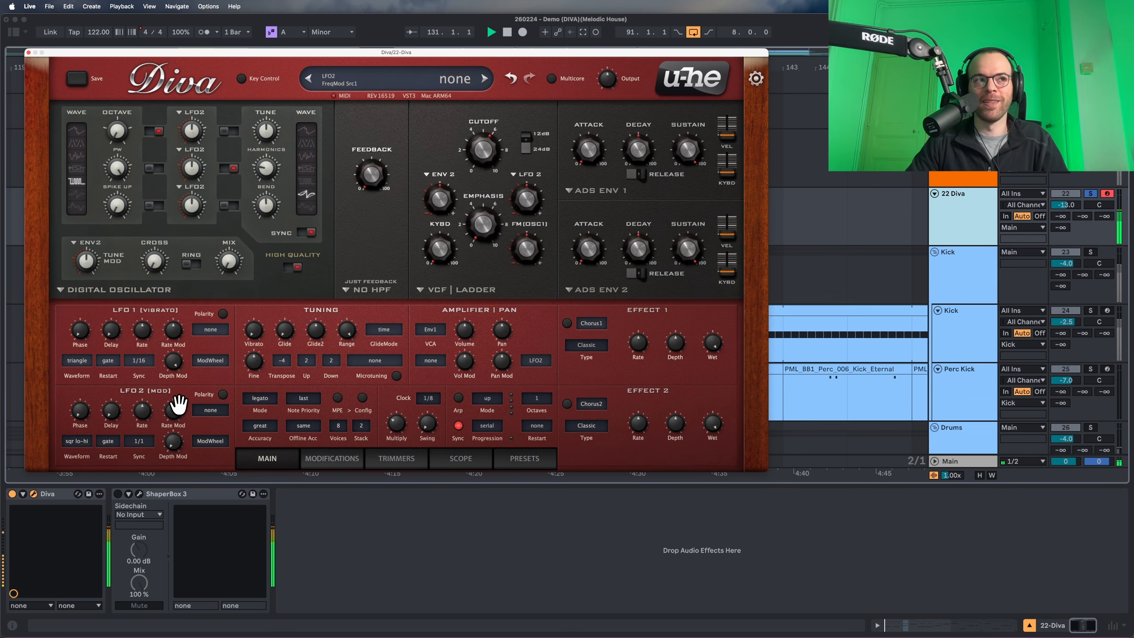
pyautogui.press('space')
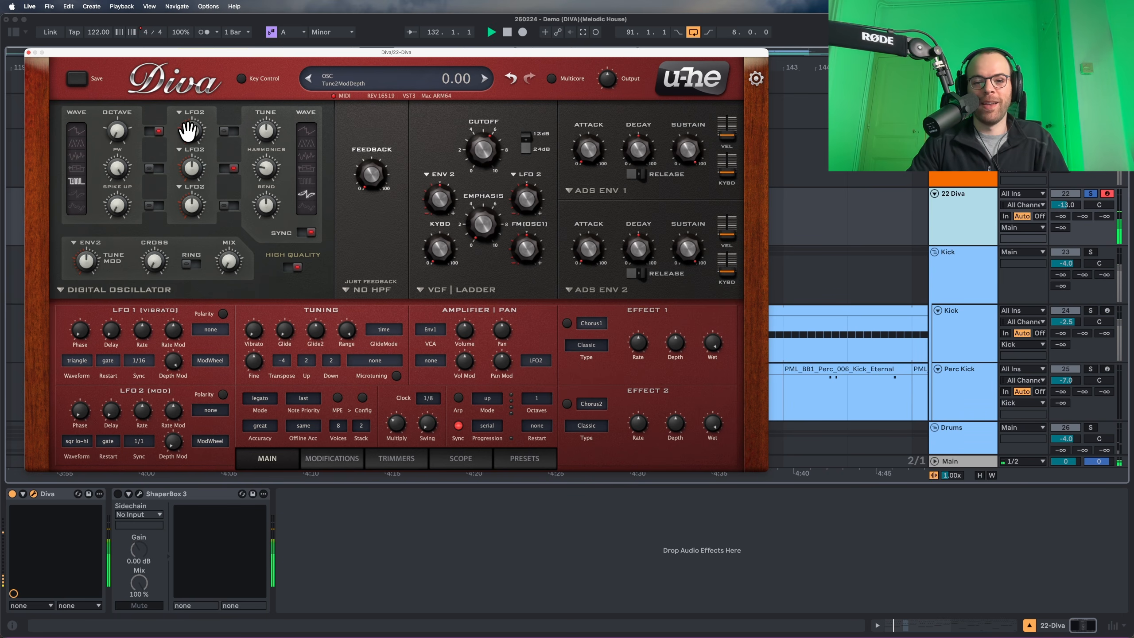
pyautogui.scroll(2, 188, 130)
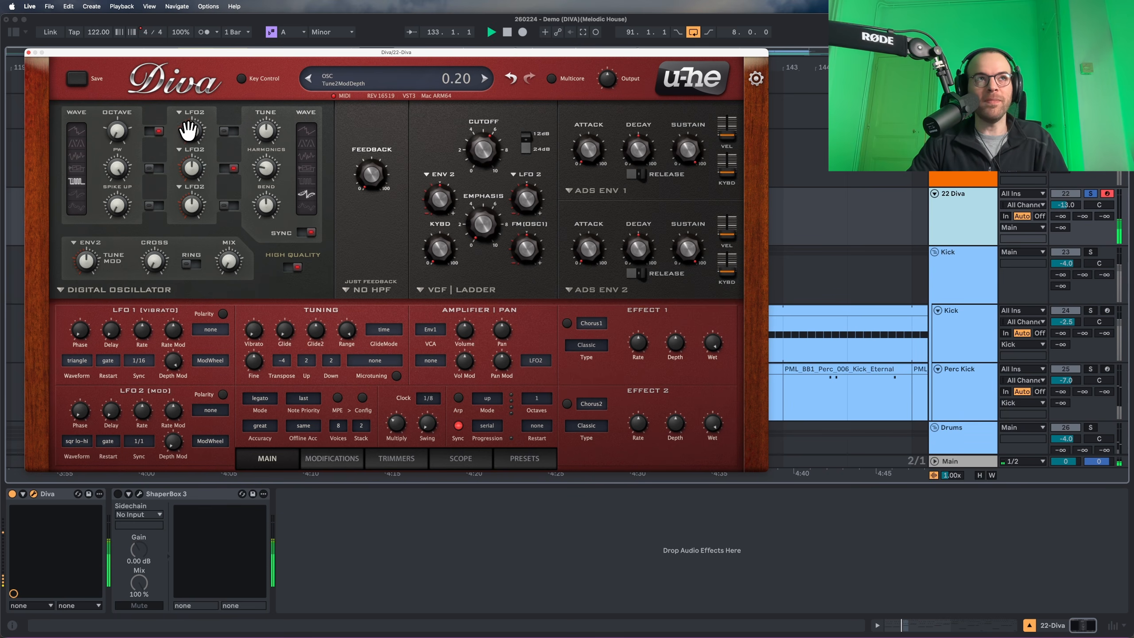
pyautogui.moveTo(190, 126); pyautogui.dragTo(197, 84)
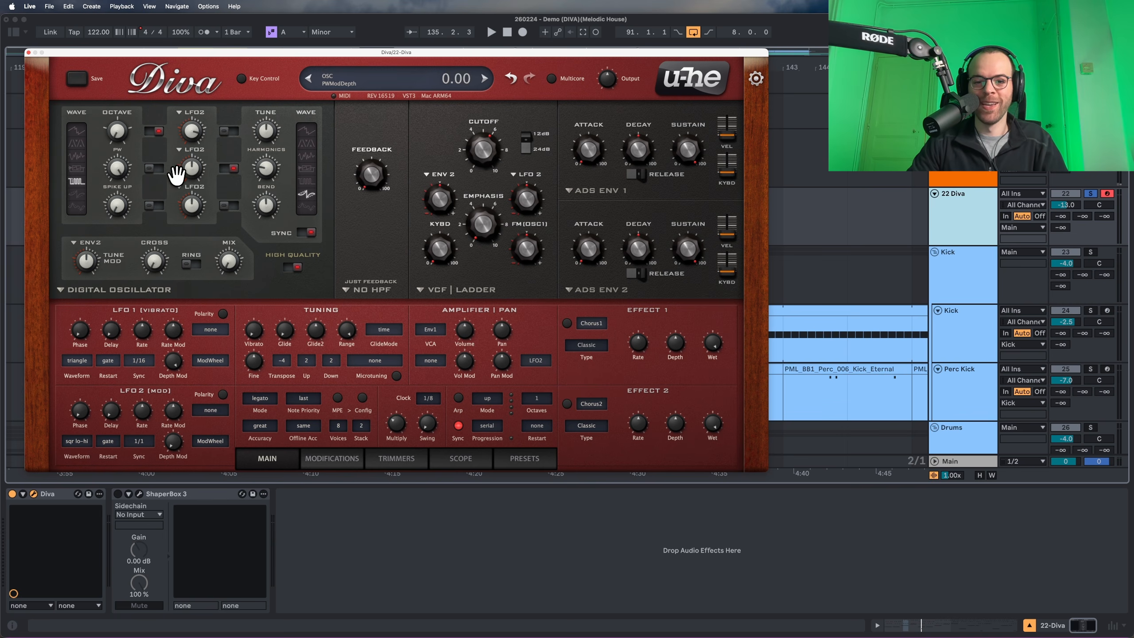
# Set LFO2 Restart to sync and its rate to 1/4, then audition the patch.
pyautogui.click(110, 440)
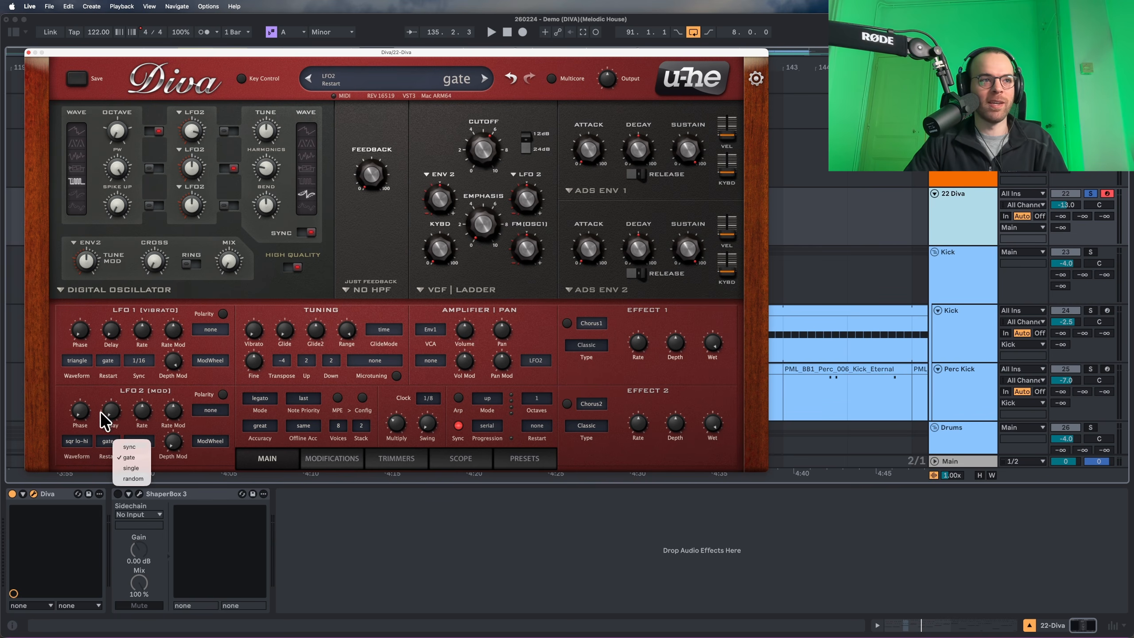
pyautogui.click(115, 451)
pyautogui.click(139, 441)
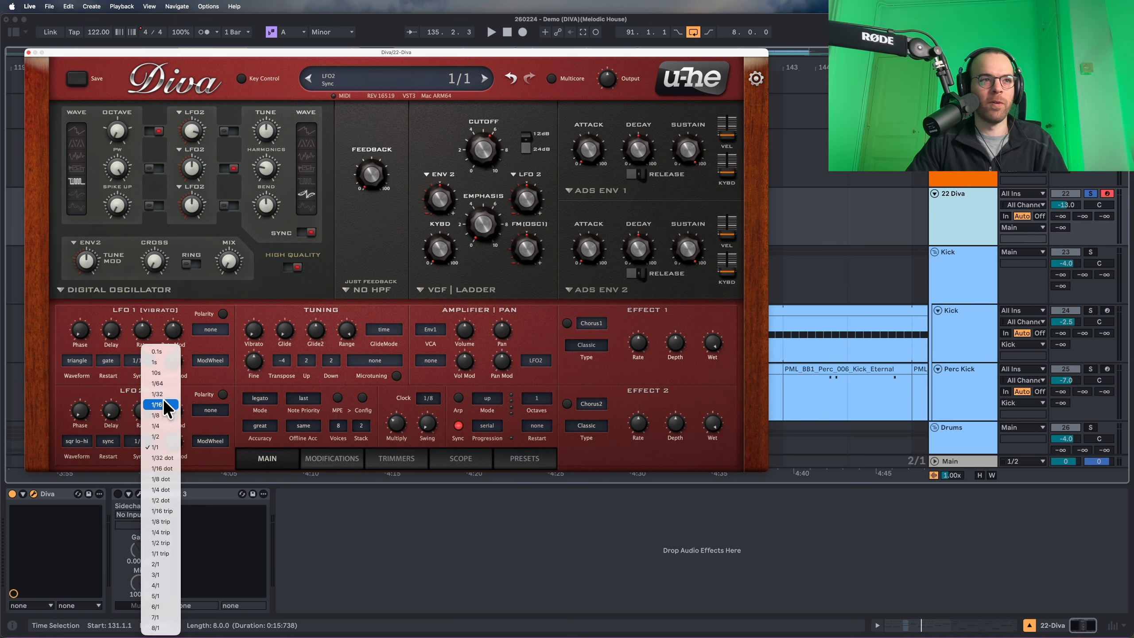
pyautogui.click(159, 425)
pyautogui.press('space')
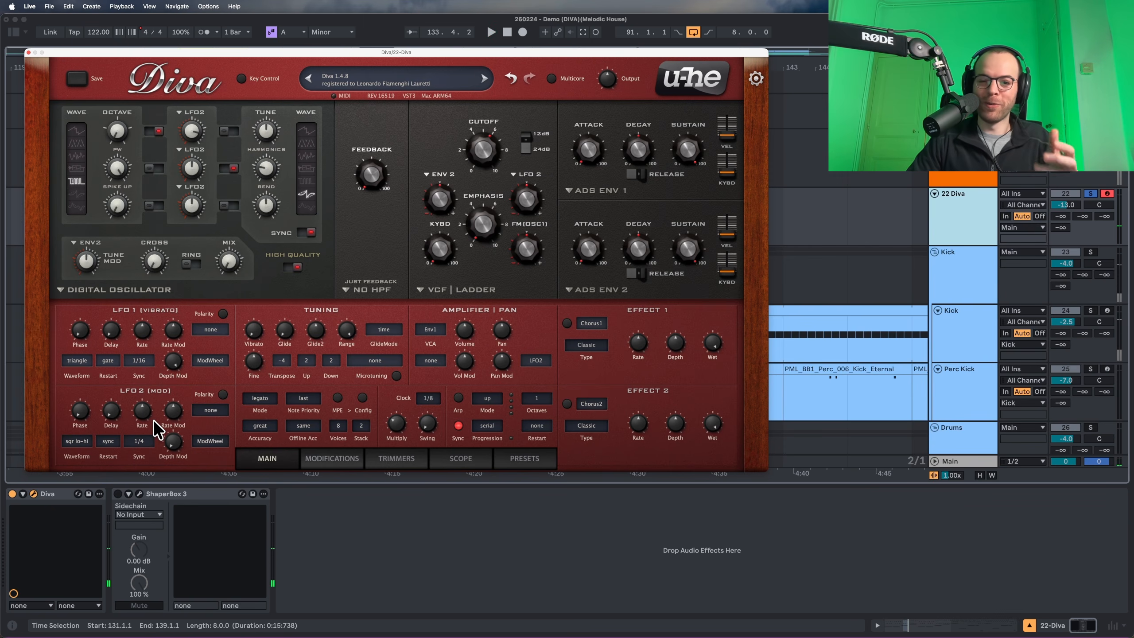
pyautogui.press('space')
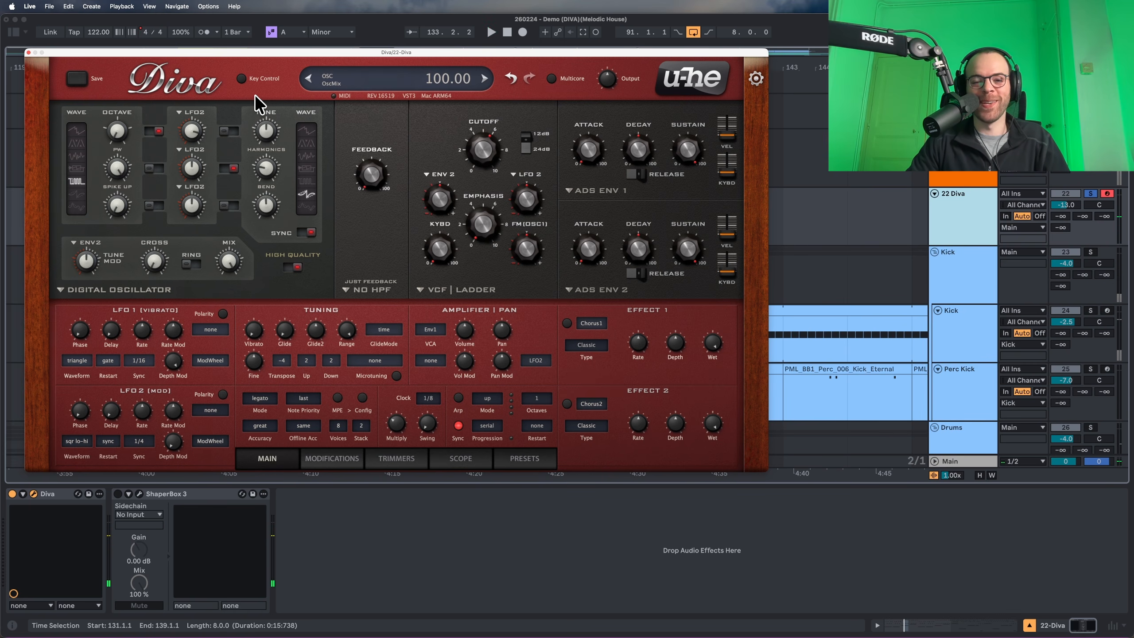
pyautogui.press('space')
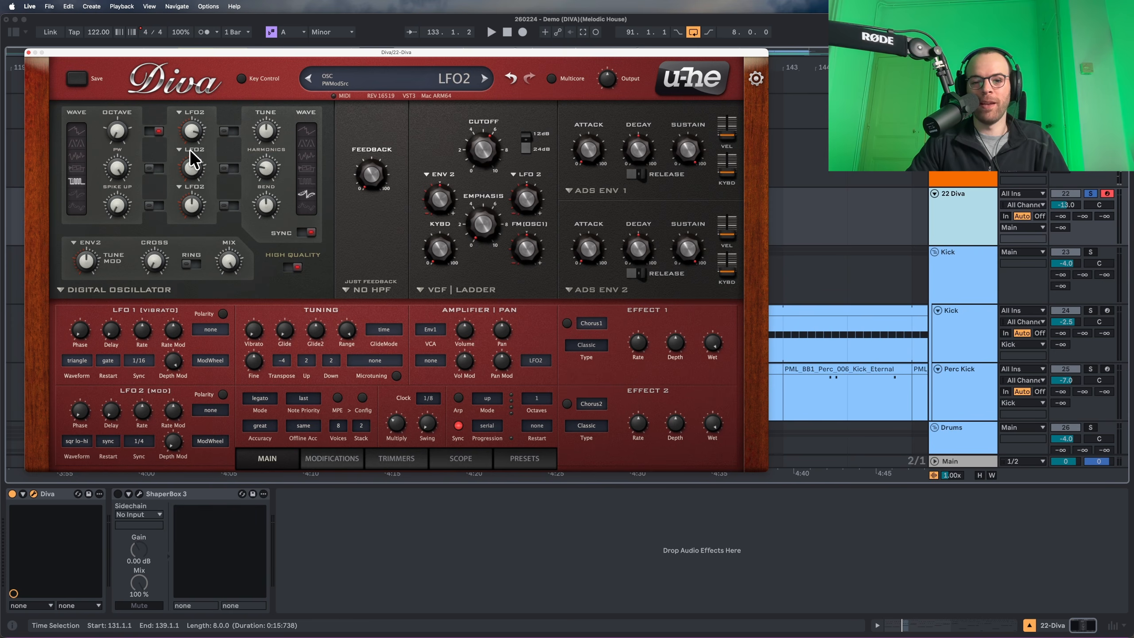
# Use Lag as the pulse-width mod source and feed LFO1 into the Lag modifier.
pyautogui.click(191, 151)
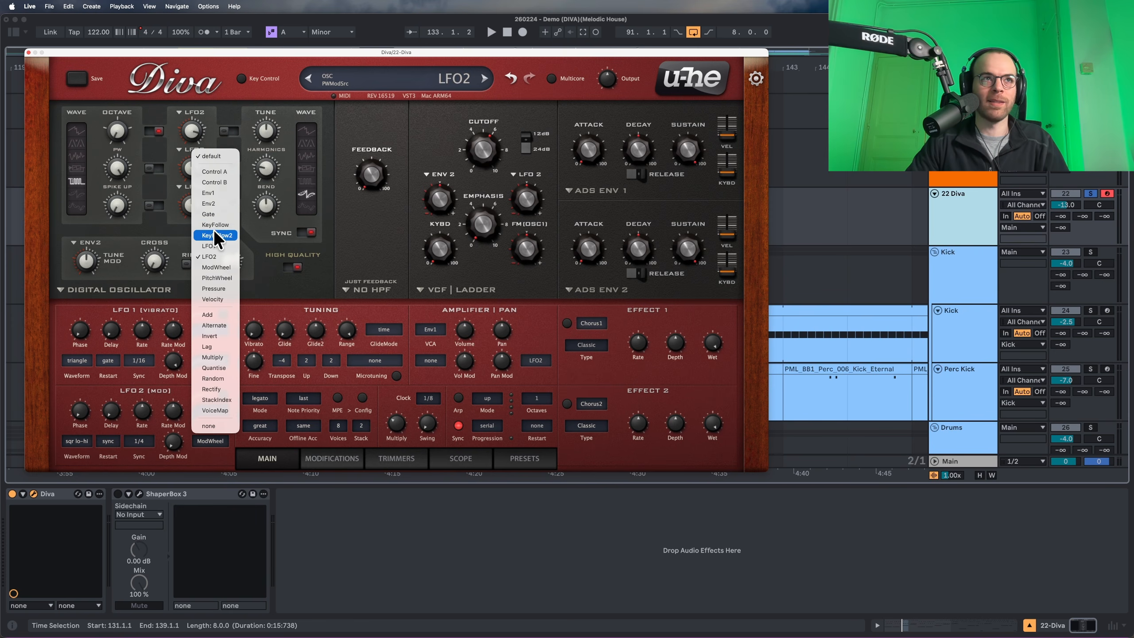
pyautogui.click(209, 347)
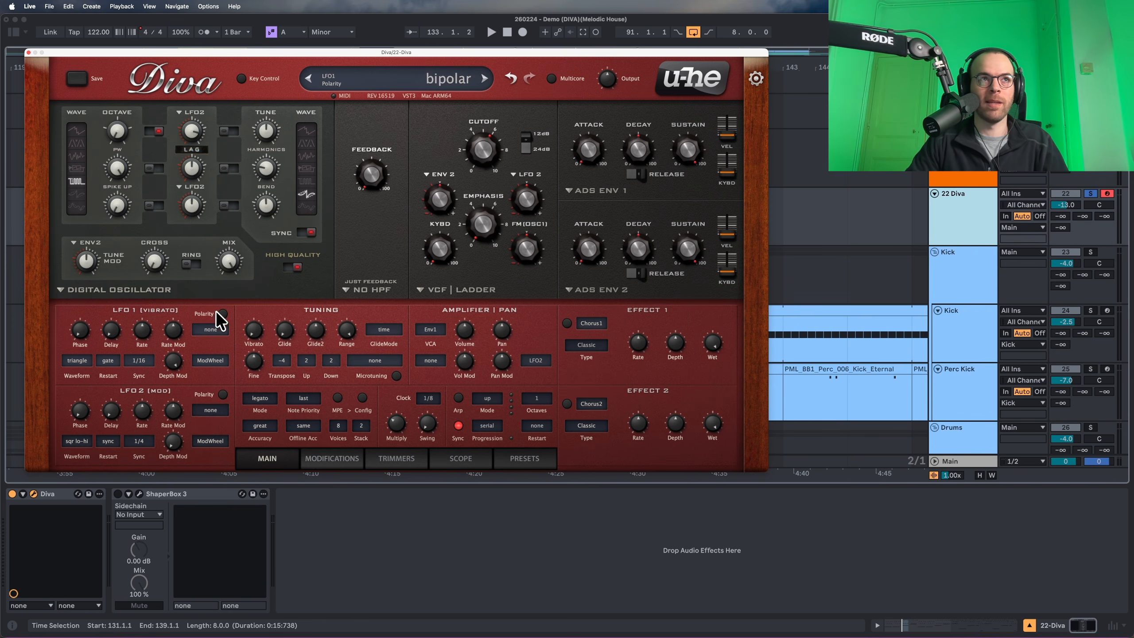
pyautogui.click(348, 456)
pyautogui.click(368, 430)
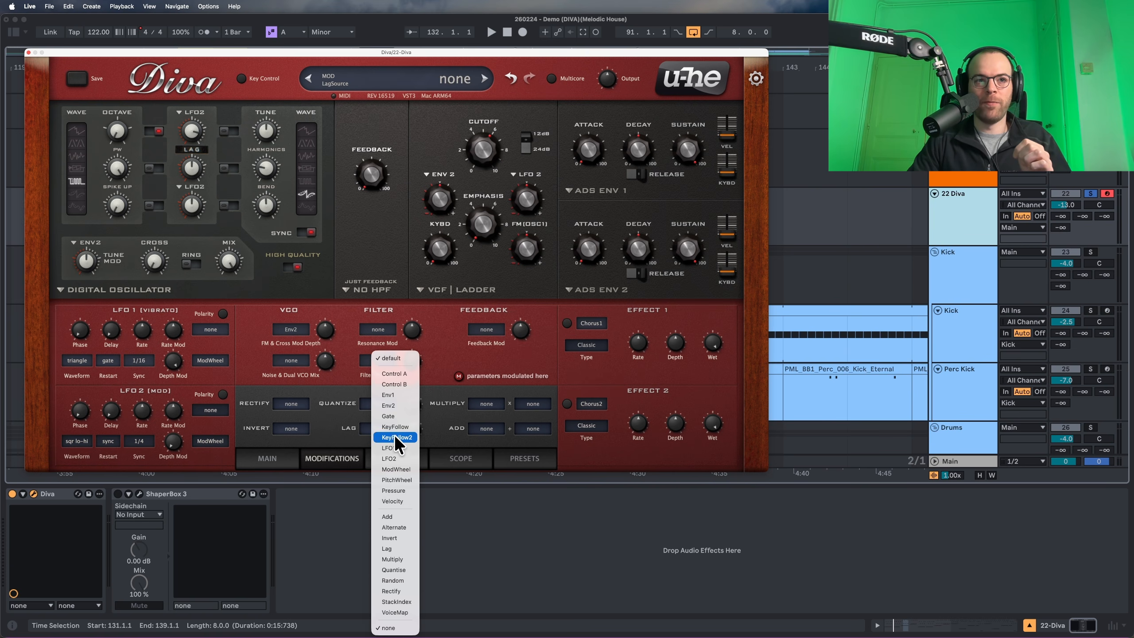
pyautogui.click(405, 432)
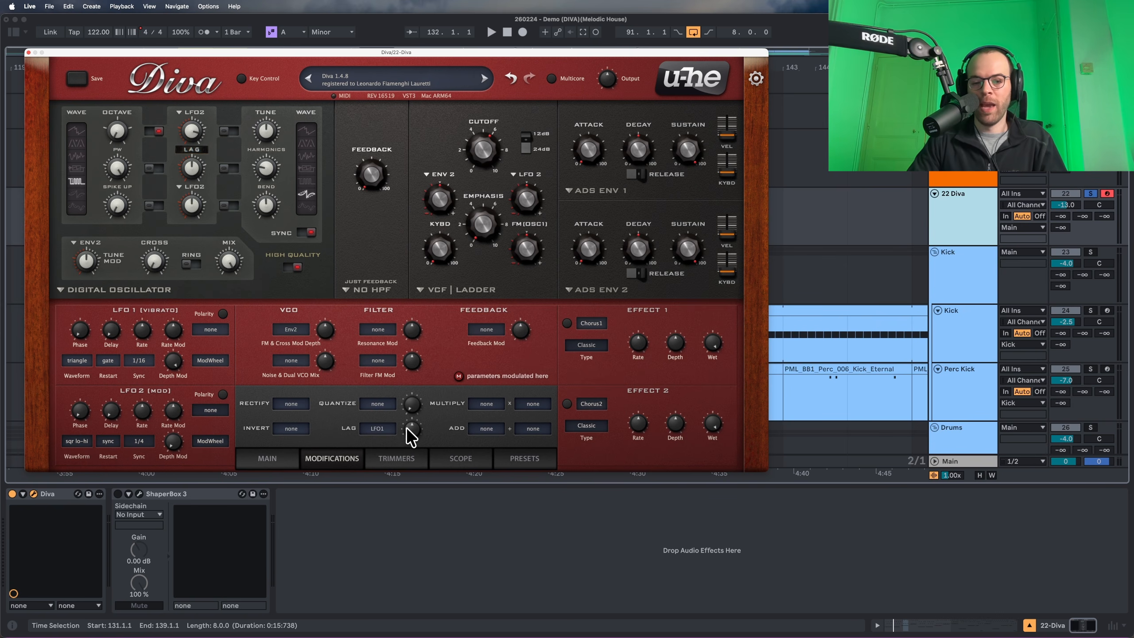
pyautogui.click(407, 428)
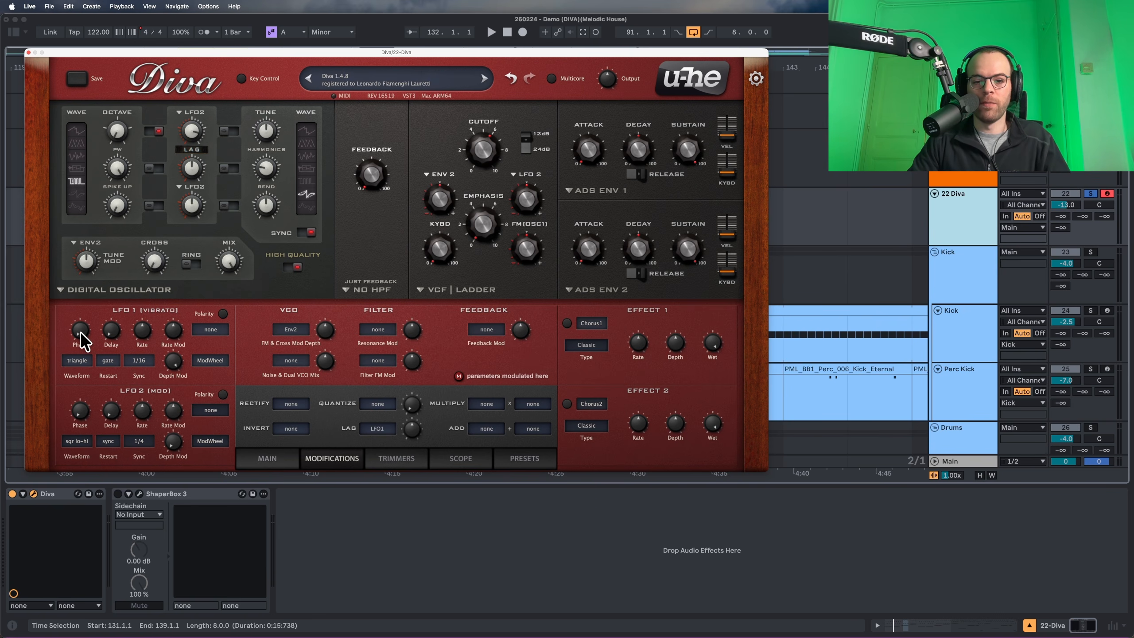
# Set LFO1 to a saw down wave at 1/4 rate with depth modulation about 40.
pyautogui.click(86, 361)
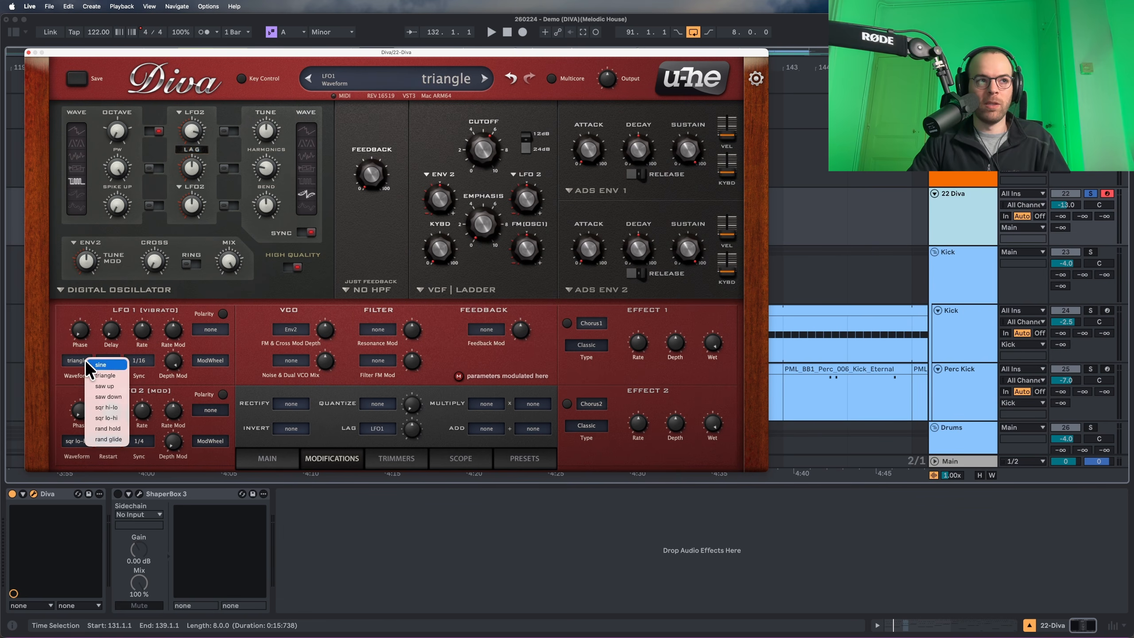
pyautogui.click(108, 396)
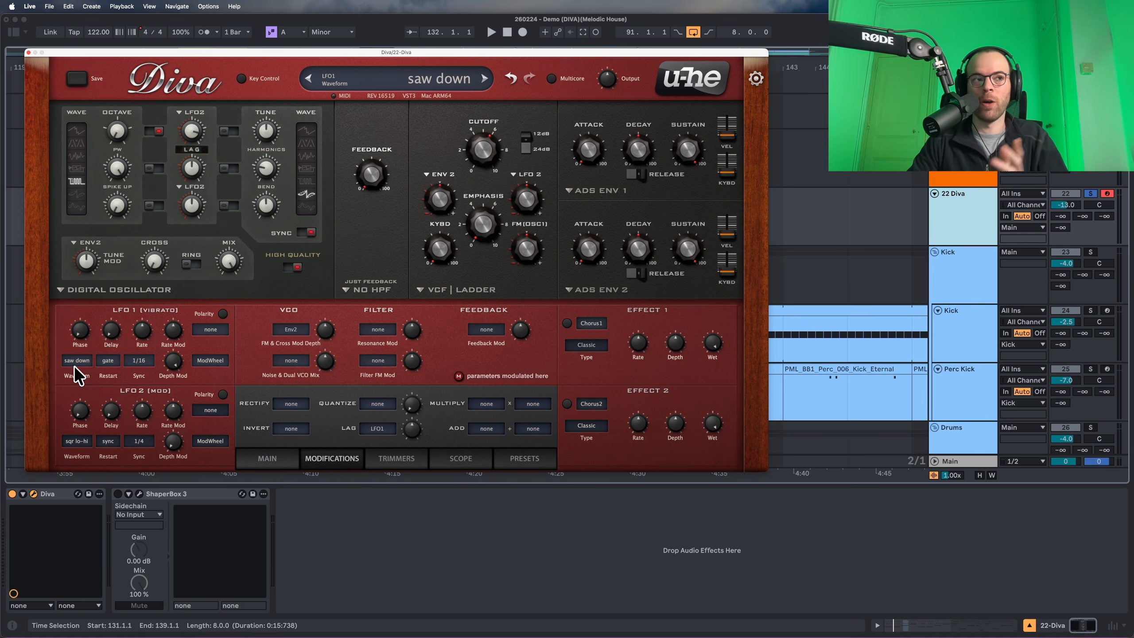
pyautogui.scroll(1, 108, 363)
pyautogui.click(137, 362)
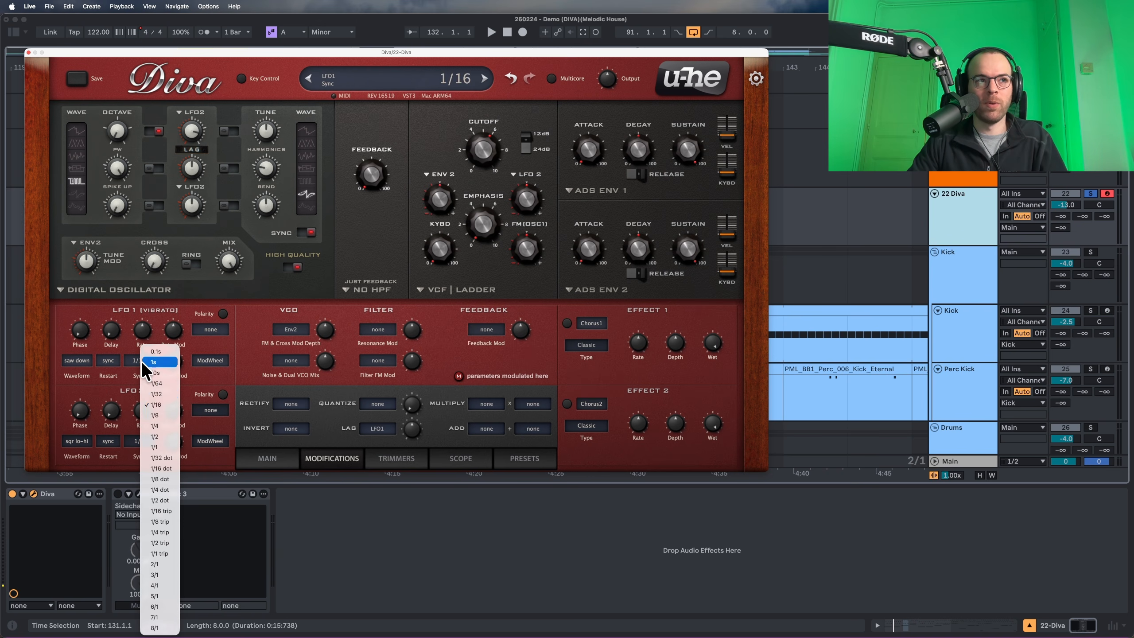
pyautogui.click(159, 430)
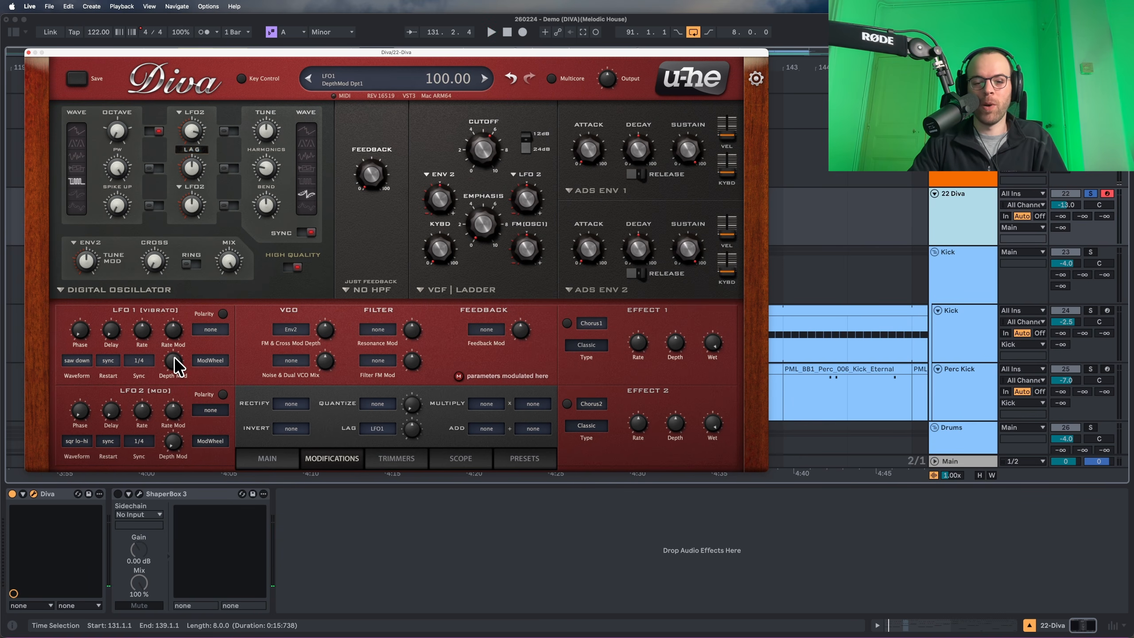
pyautogui.moveTo(173, 361); pyautogui.dragTo(173, 415)
pyautogui.press('space')
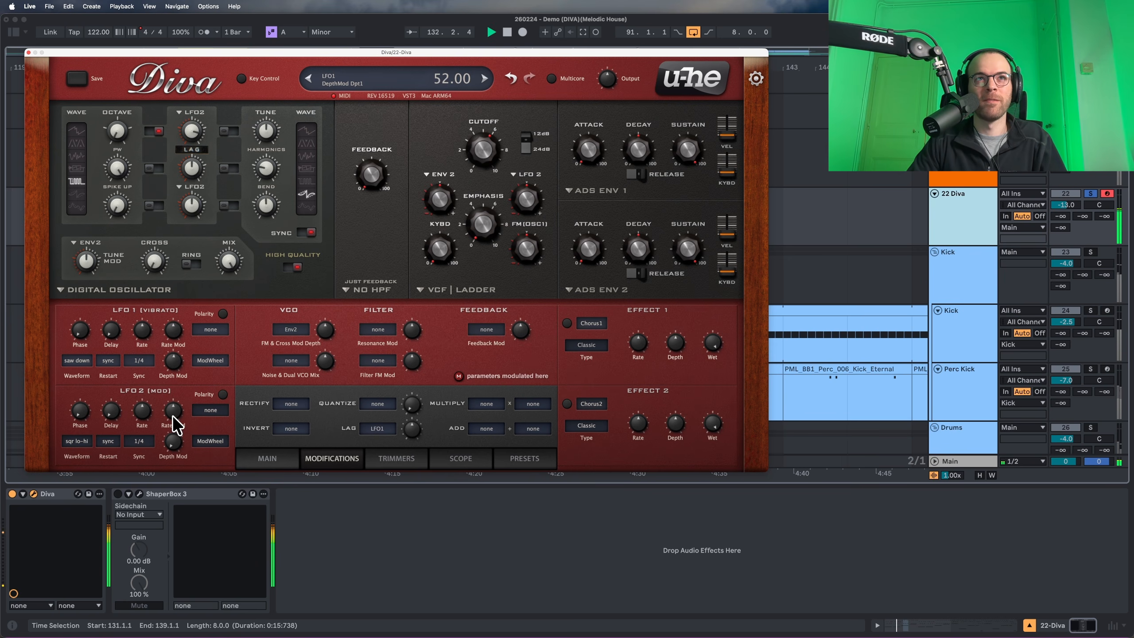
# Make LFO2 modulate LFO1's depth and set pulse-width mod depth to about -11.50.
pyautogui.click(204, 361)
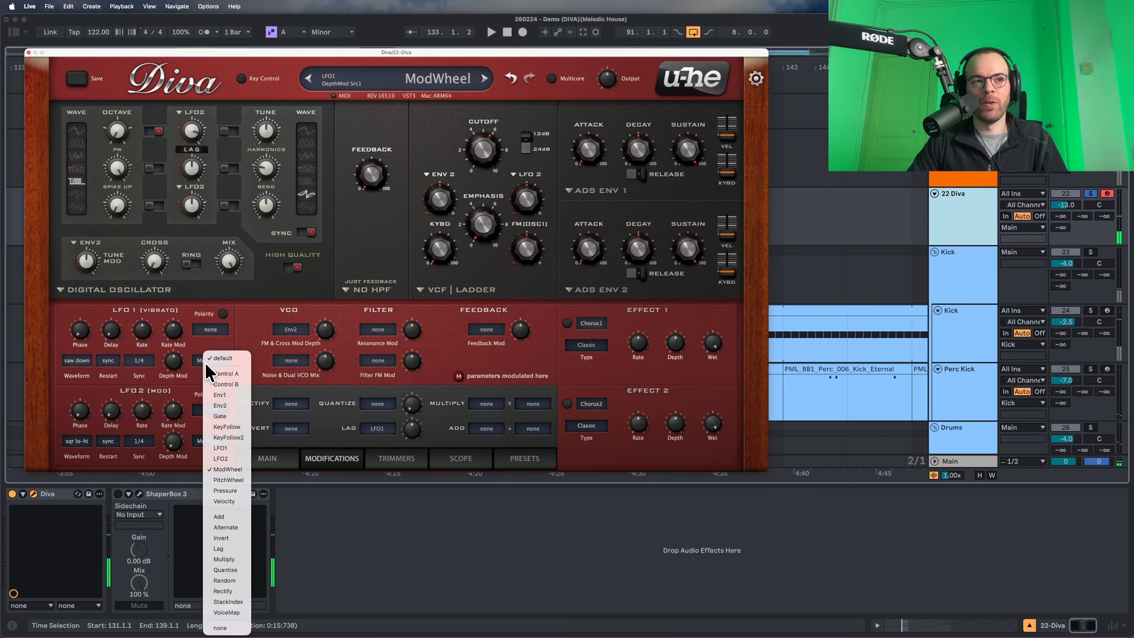
pyautogui.click(220, 461)
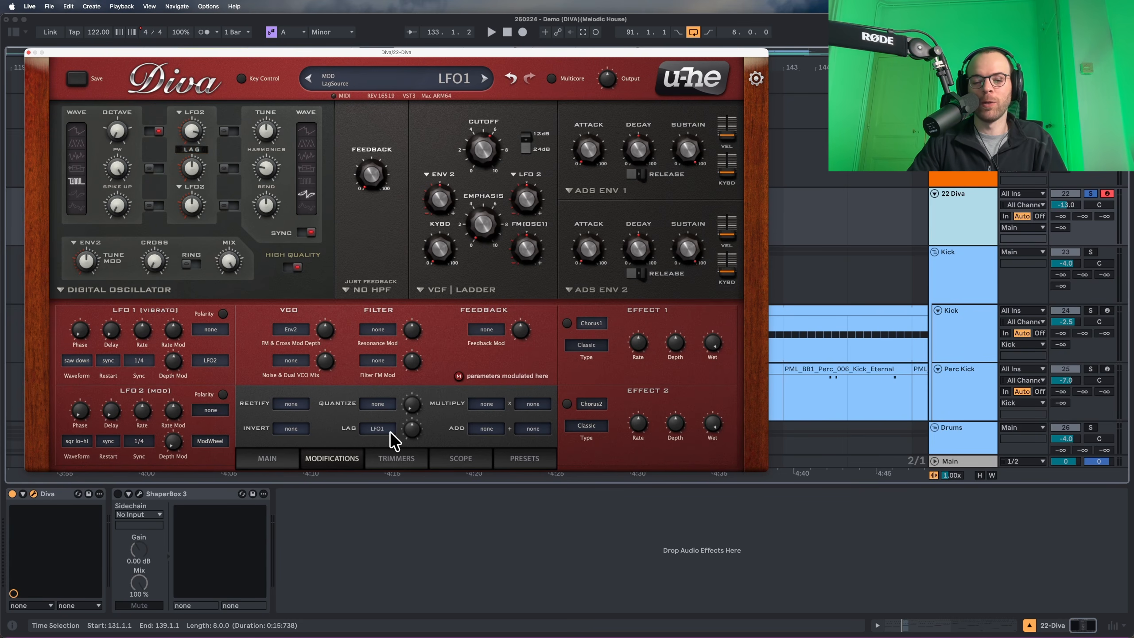
pyautogui.press('space')
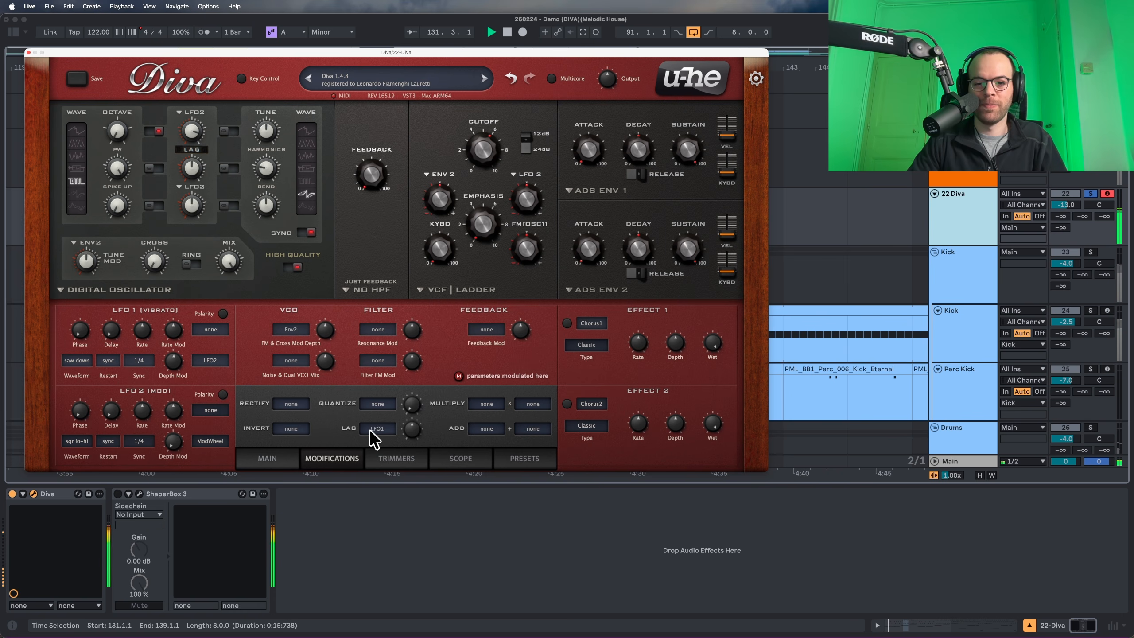
pyautogui.press('space')
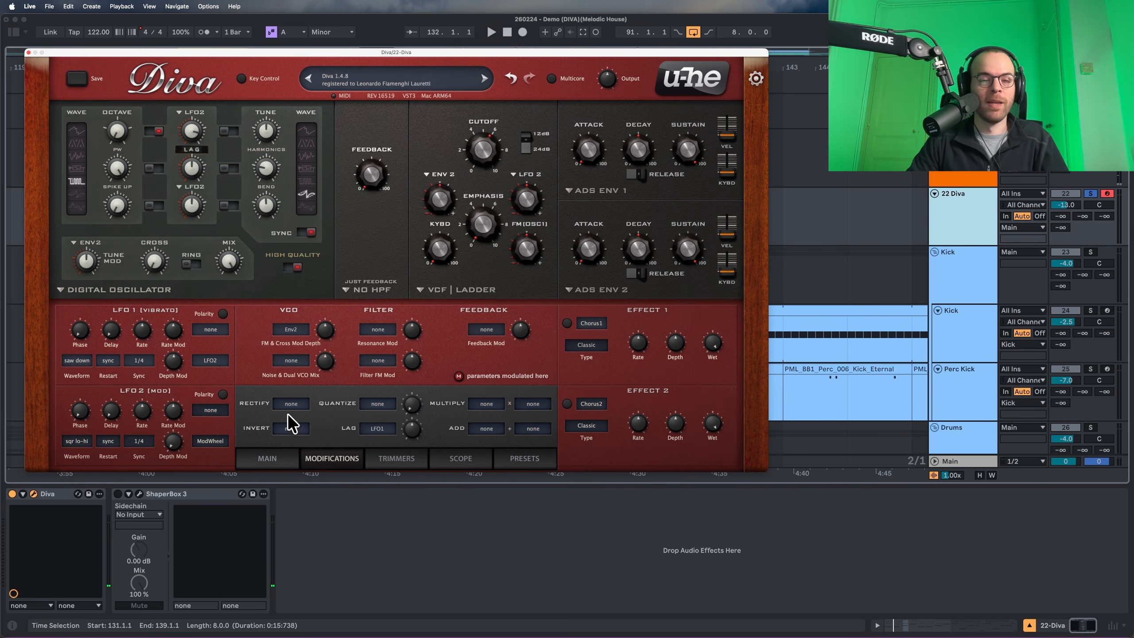
pyautogui.moveTo(191, 172); pyautogui.dragTo(193, 183)
pyautogui.press('space')
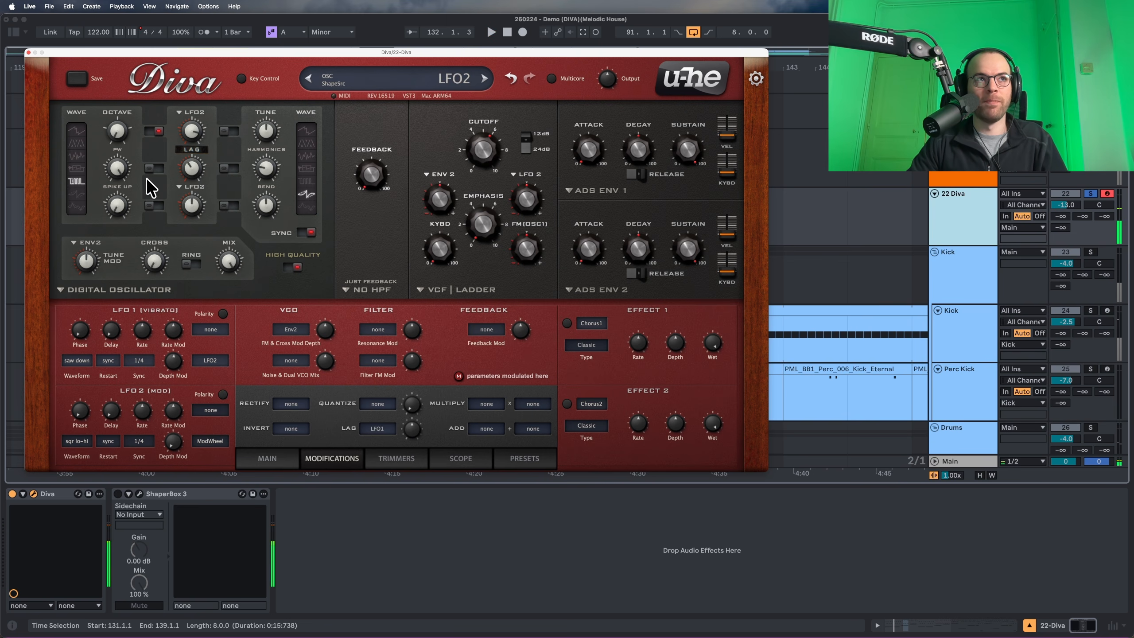
# Turn on LFO2 pulse-width and shape modulation with shape depth 10.50.
pyautogui.click(229, 168)
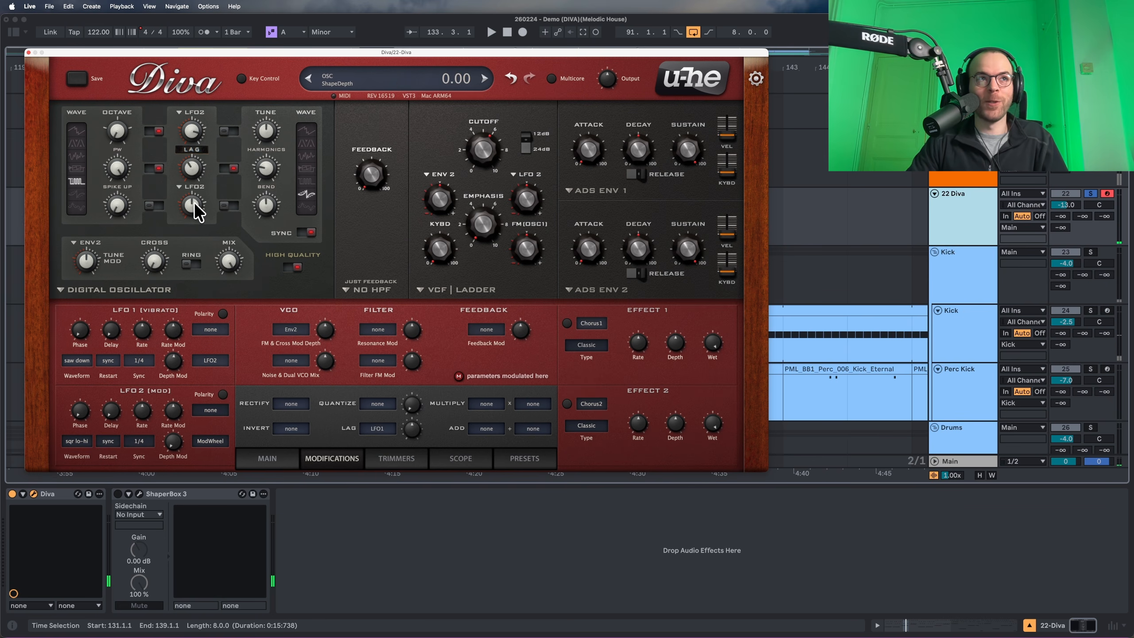
pyautogui.click(154, 205)
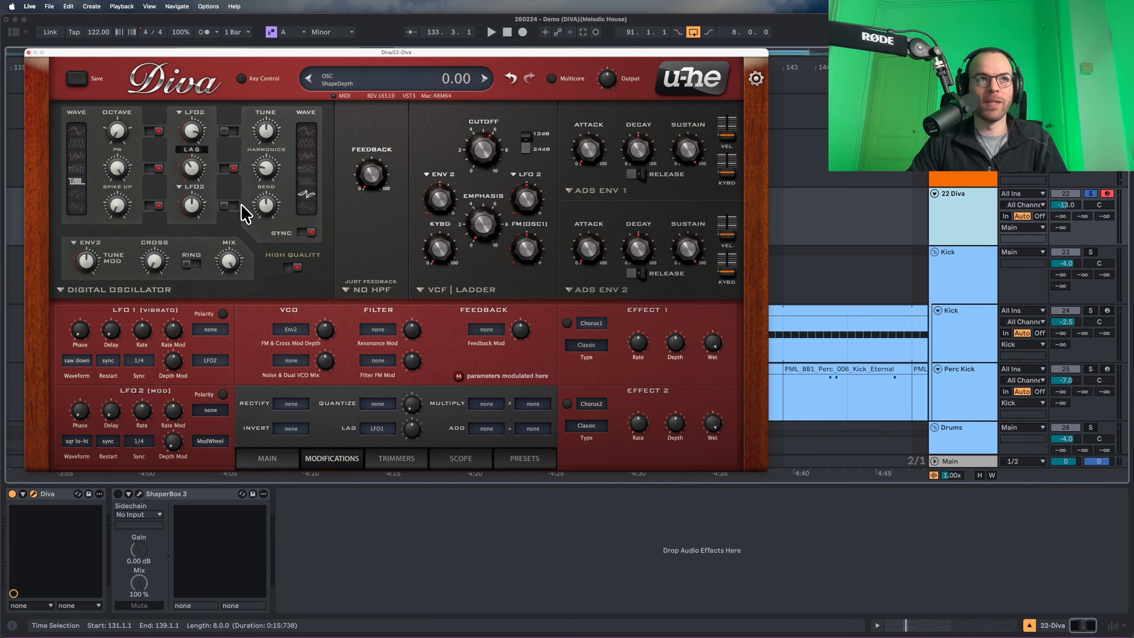
pyautogui.click(229, 206)
pyautogui.moveTo(186, 205); pyautogui.dragTo(190, 193)
pyautogui.press('space')
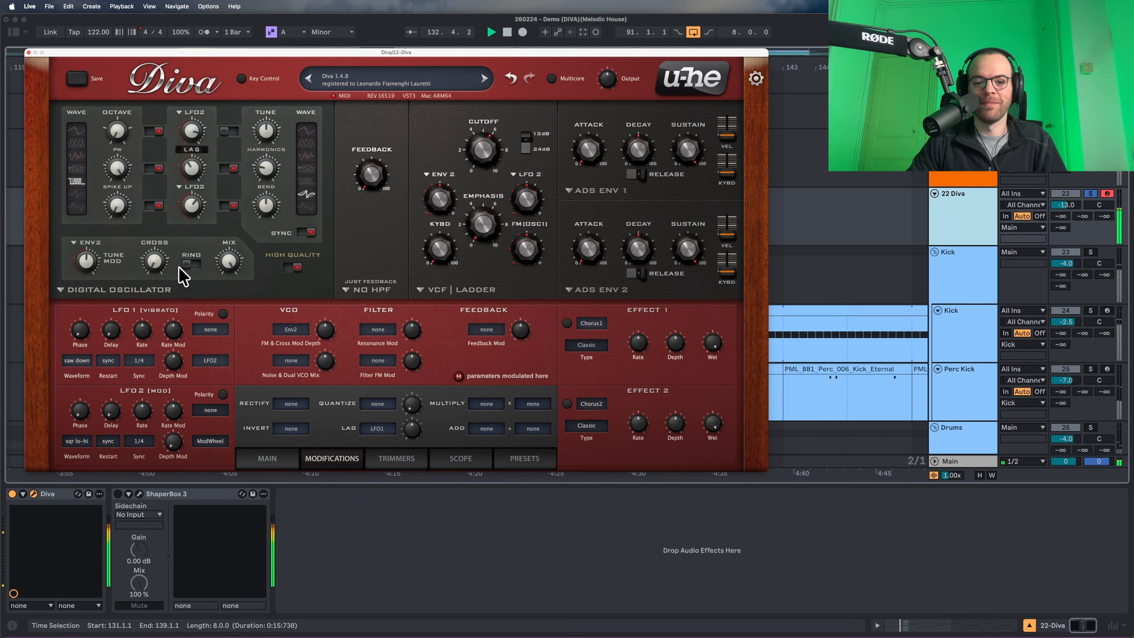
# Raise oscillator cross modulation to 20 and switch on ring modulation.
pyautogui.moveTo(157, 267); pyautogui.dragTo(161, 222)
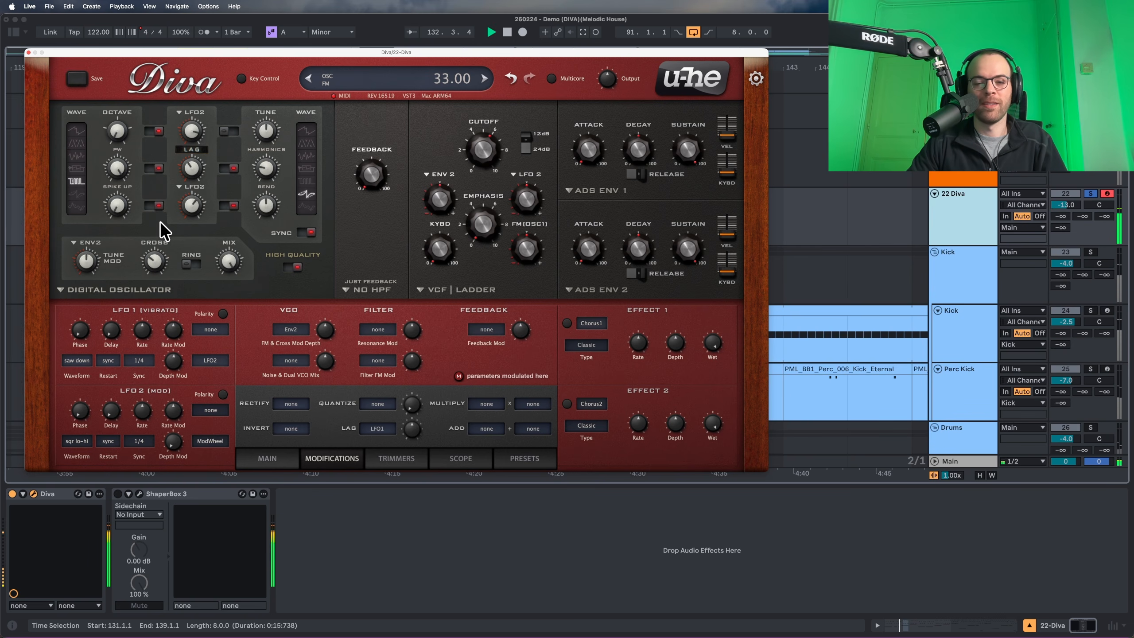
pyautogui.click(192, 265)
pyautogui.press('space')
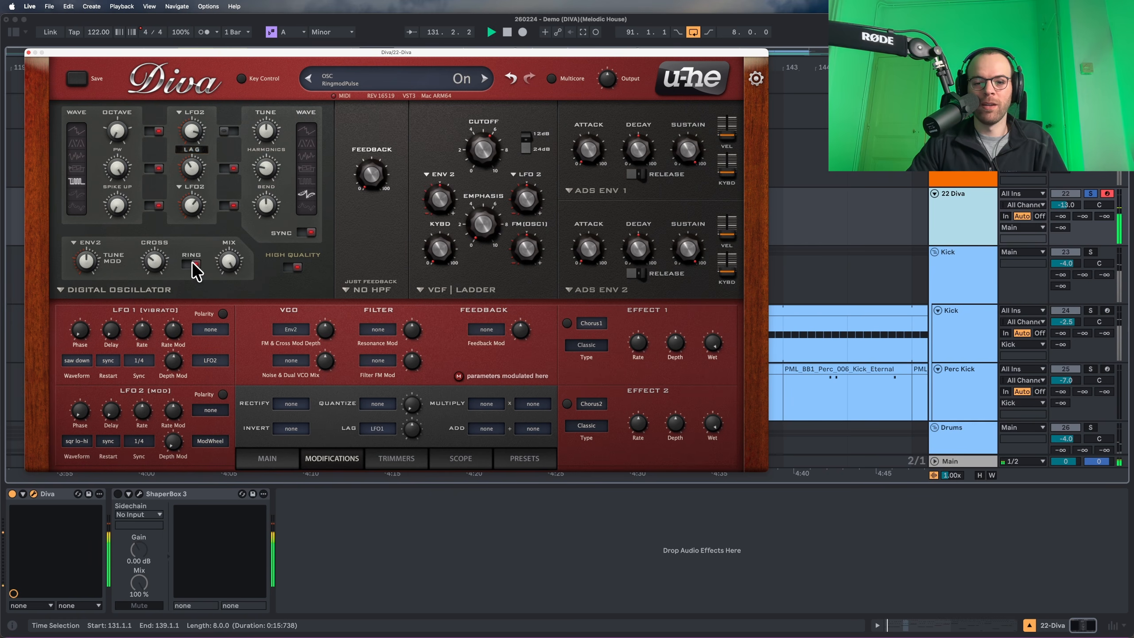
pyautogui.moveTo(217, 265)
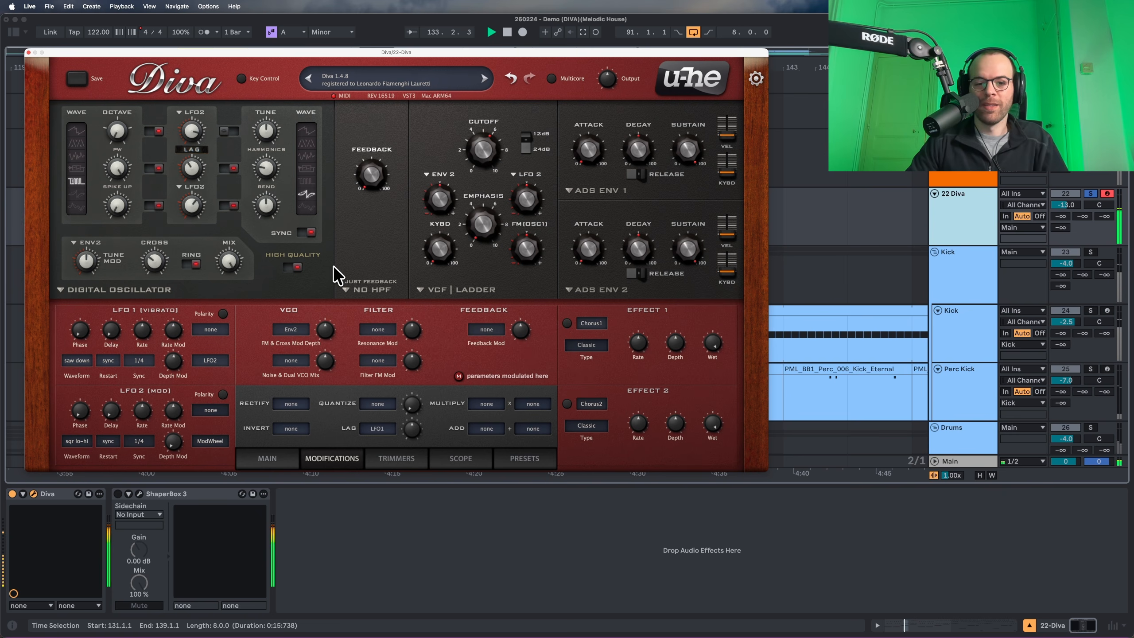
pyautogui.press('space')
# Set the filter feedback to about 13.50 and audition it.
pyautogui.moveTo(353, 197)
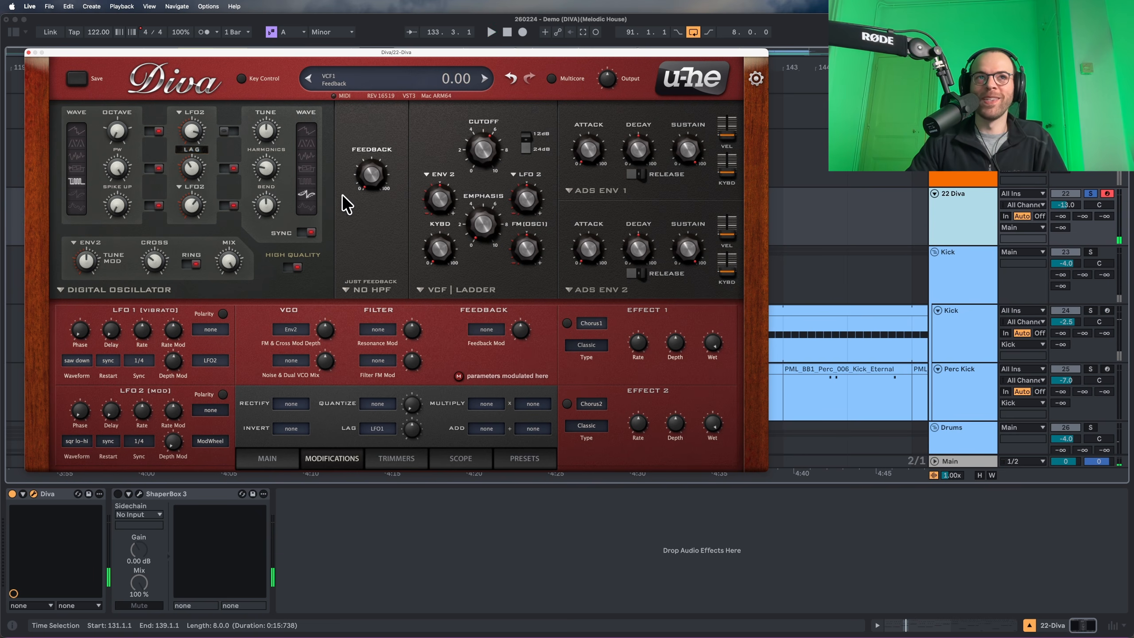
pyautogui.moveTo(360, 183); pyautogui.dragTo(360, 167)
pyautogui.press('space')
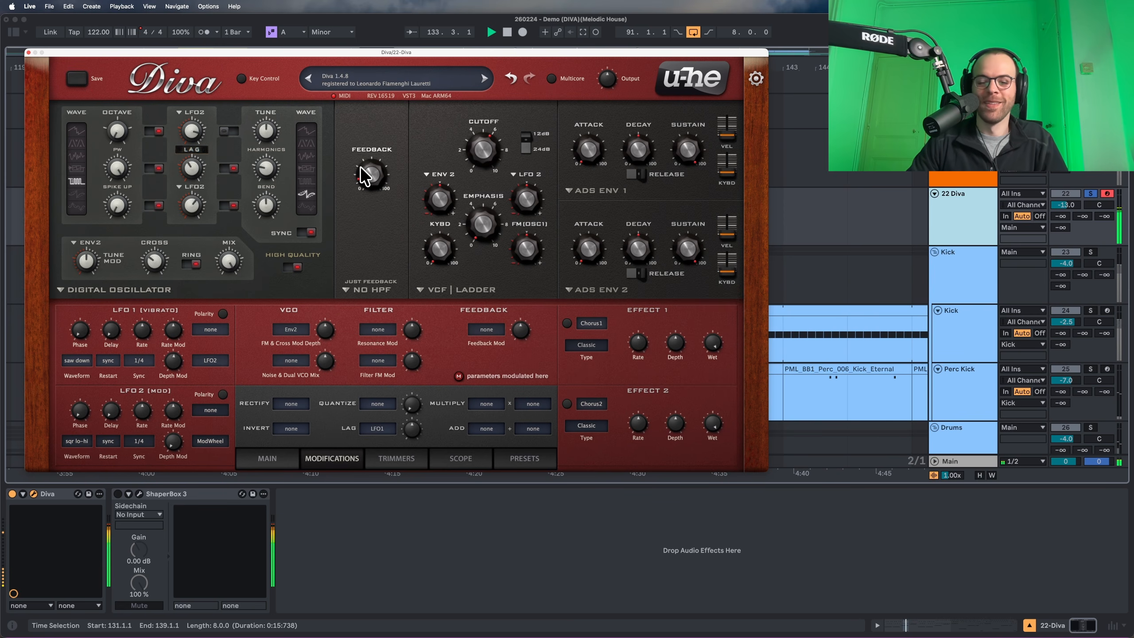
pyautogui.click(818, 201)
pyautogui.press('space')
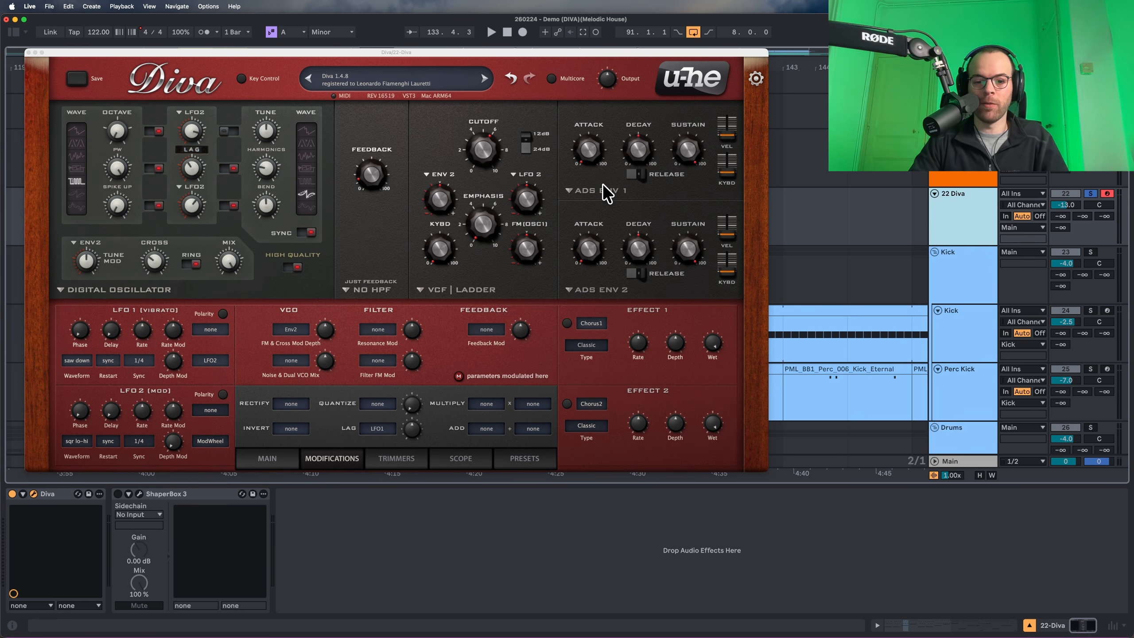
# Shorten envelope 1 decay to 37 and switch on its release.
pyautogui.click(630, 153)
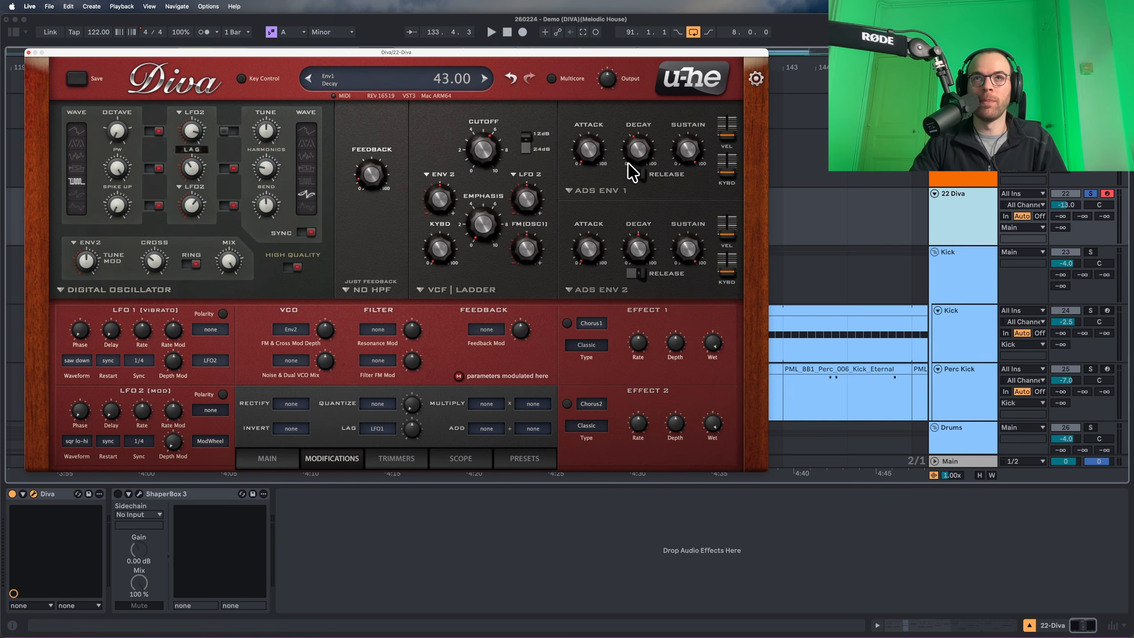
pyautogui.press('space')
pyautogui.moveTo(628, 164); pyautogui.dragTo(627, 171)
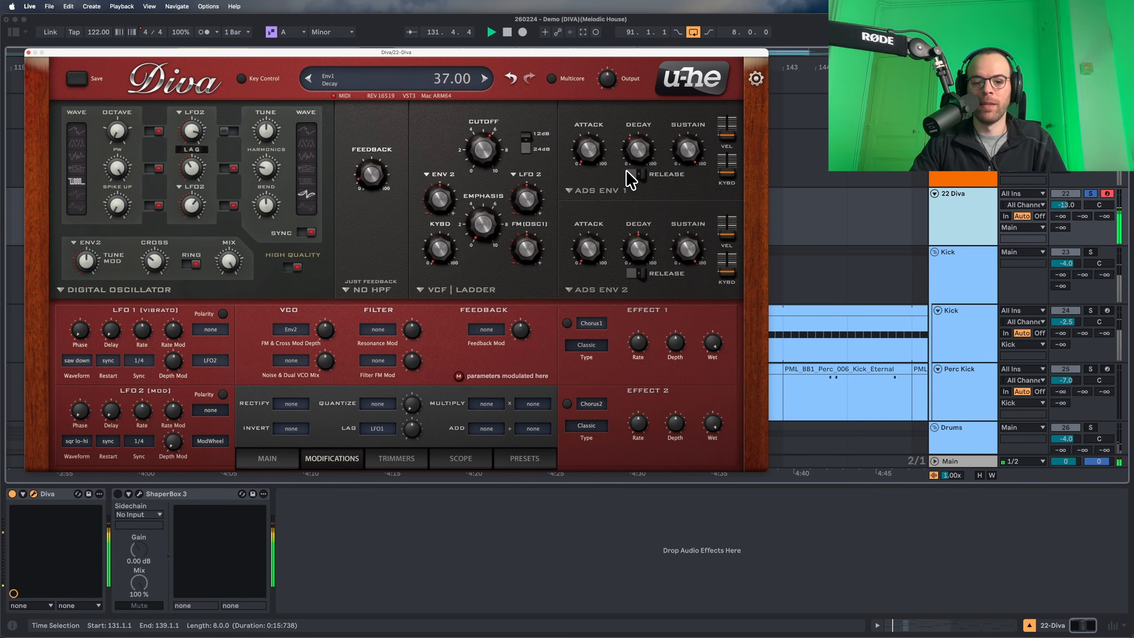
pyautogui.press('space')
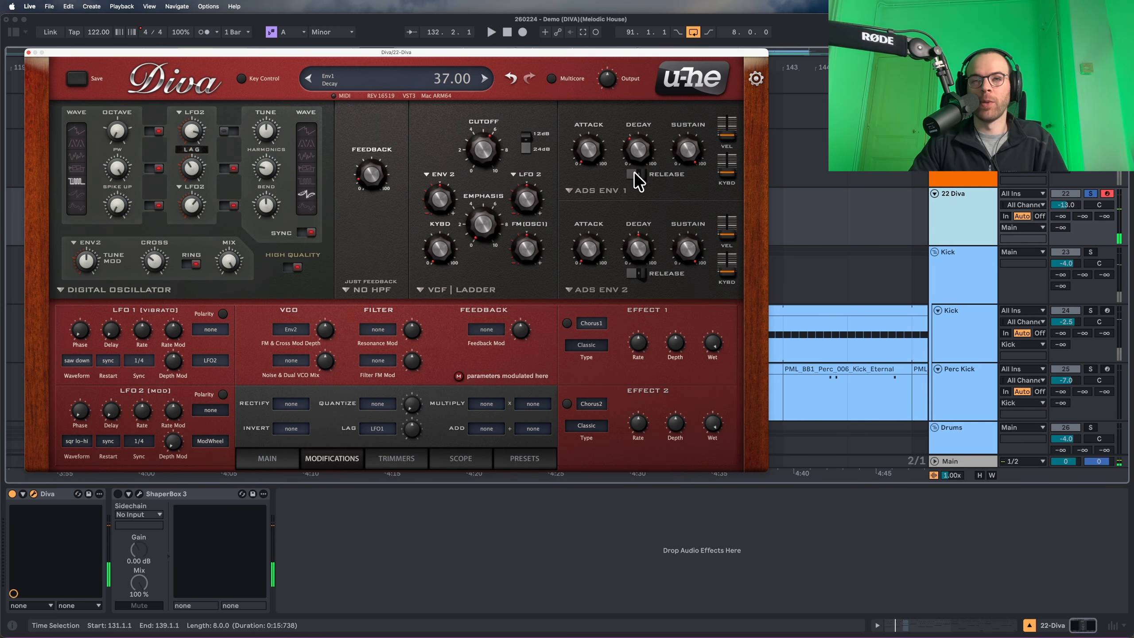
pyautogui.click(638, 173)
pyautogui.press('space')
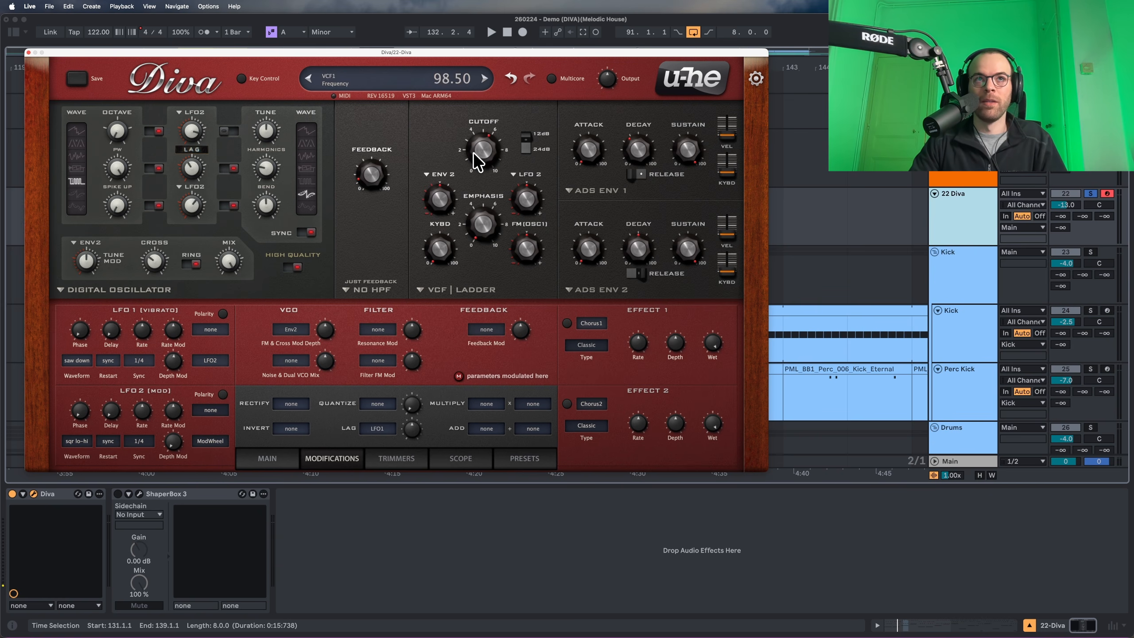
# Lower the filter cutoff to about 83 and add Lag filter modulation at depth 20.
pyautogui.moveTo(472, 151); pyautogui.dragTo(471, 175)
pyautogui.press('space')
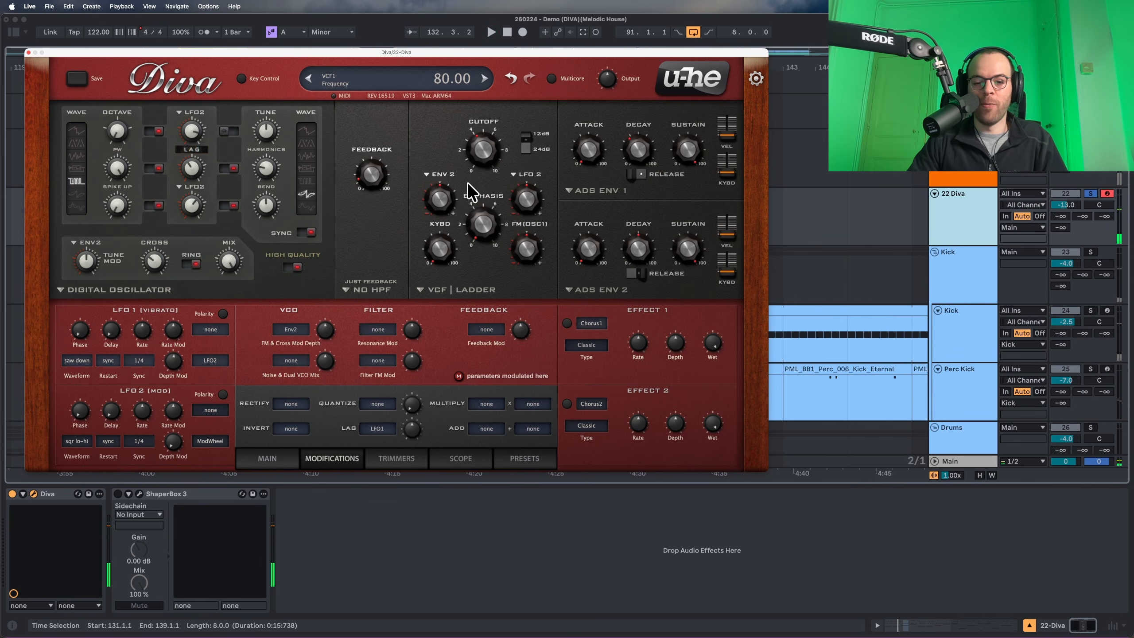
pyautogui.click(439, 174)
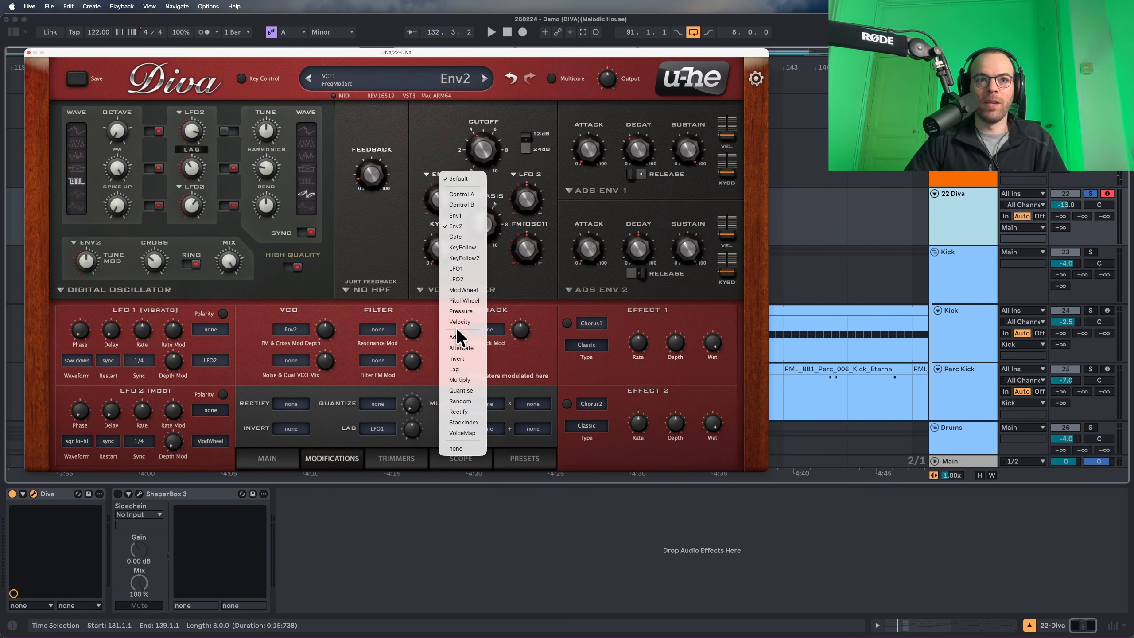
pyautogui.click(455, 369)
pyautogui.moveTo(436, 207); pyautogui.dragTo(433, 202)
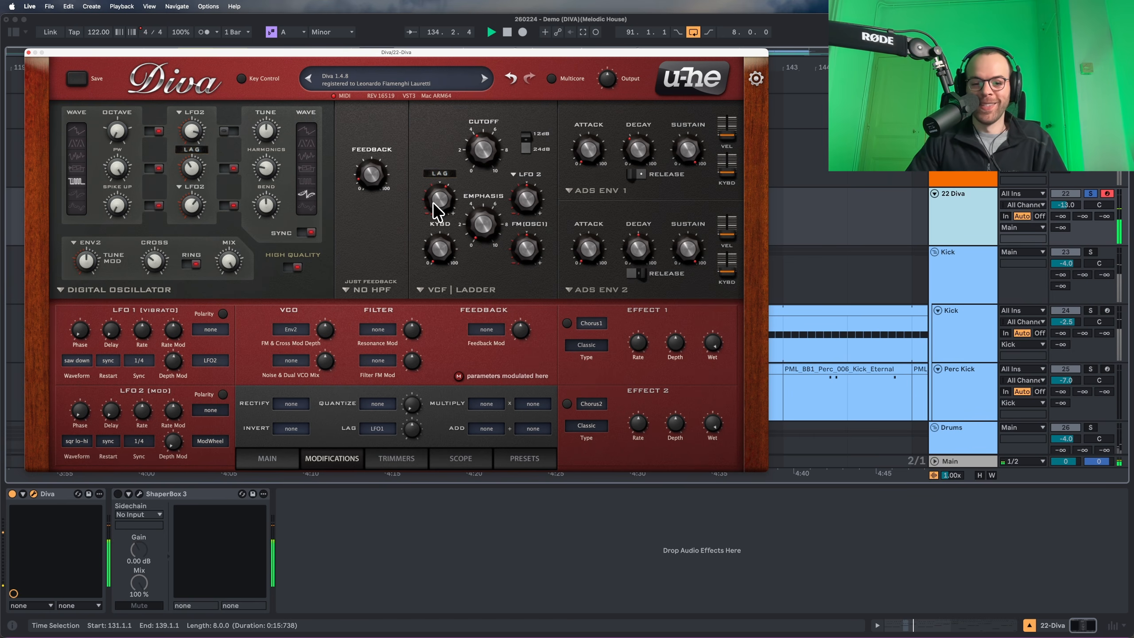
# Route ModWheel to cutoff at depth 28 and set key tracking to about 29.50.
pyautogui.click(521, 174)
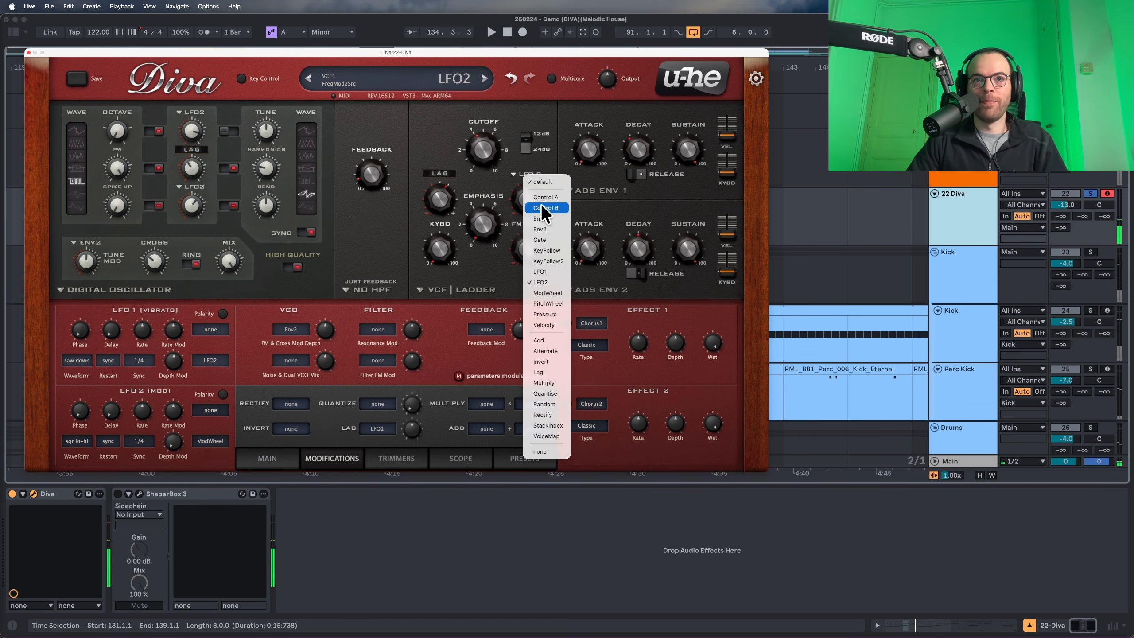
pyautogui.click(549, 293)
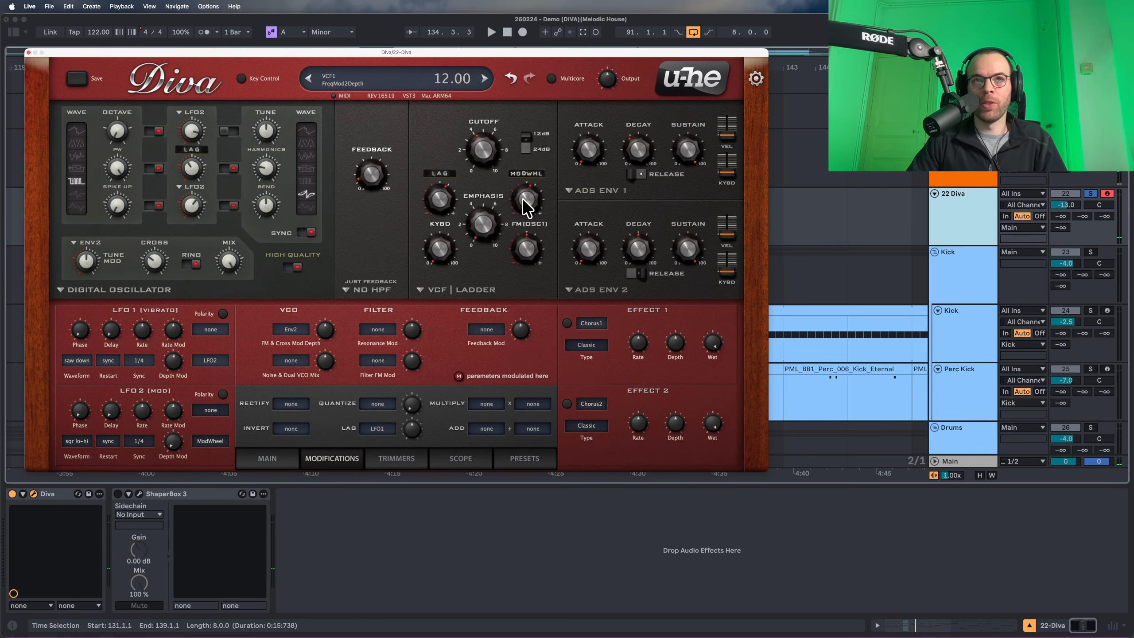
pyautogui.press('space')
pyautogui.moveTo(523, 198); pyautogui.dragTo(523, 194)
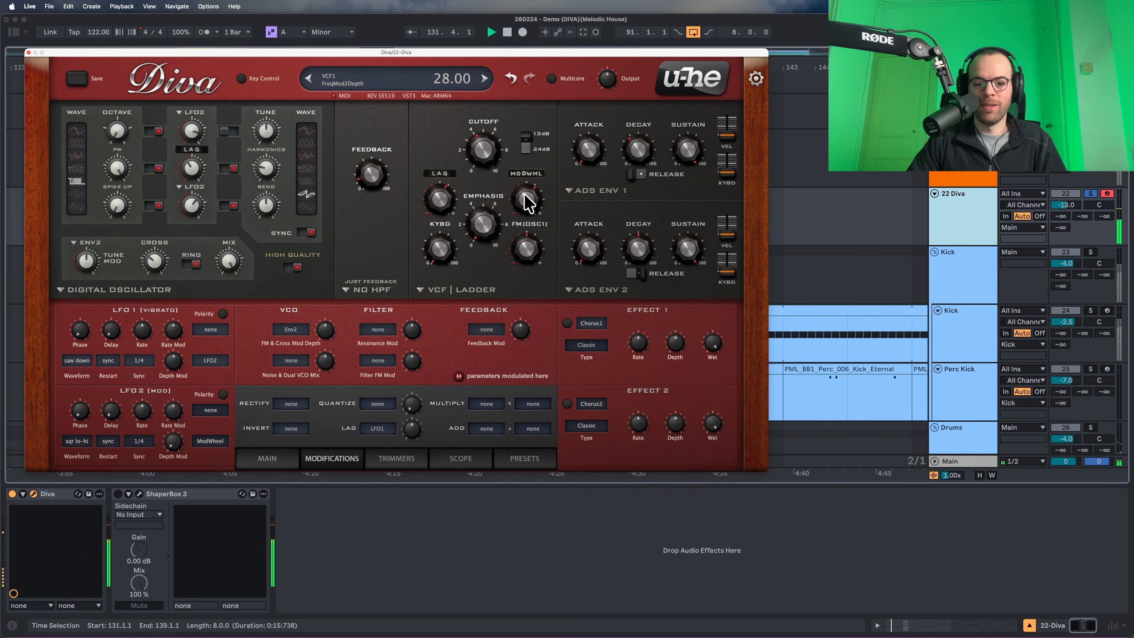
pyautogui.press('space')
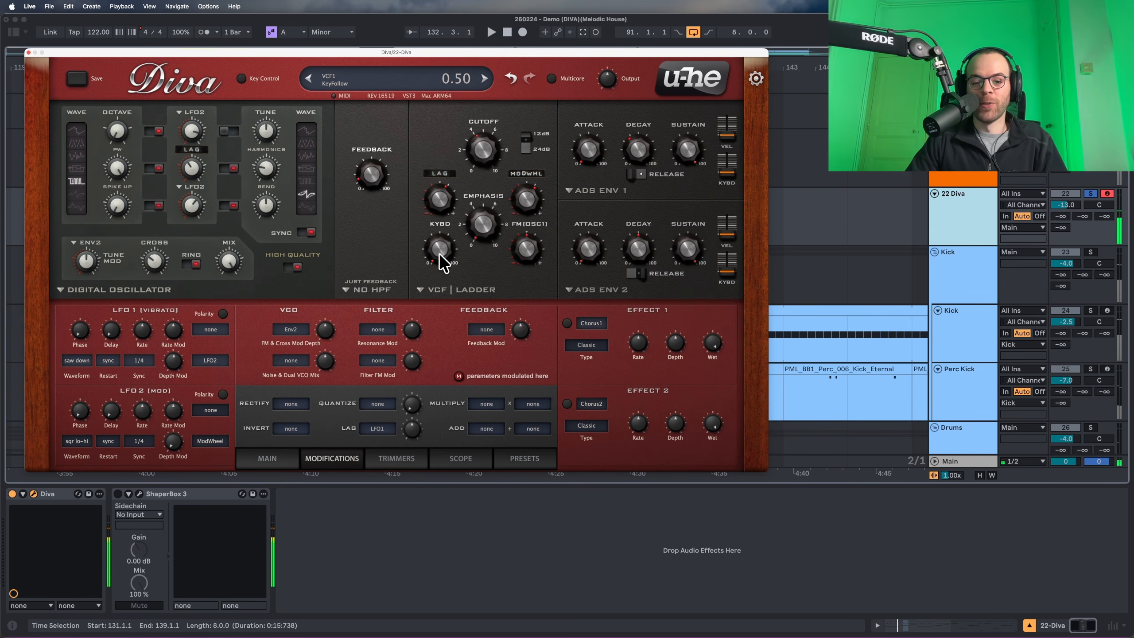
pyautogui.moveTo(446, 230); pyautogui.dragTo(438, 221)
pyautogui.press('space')
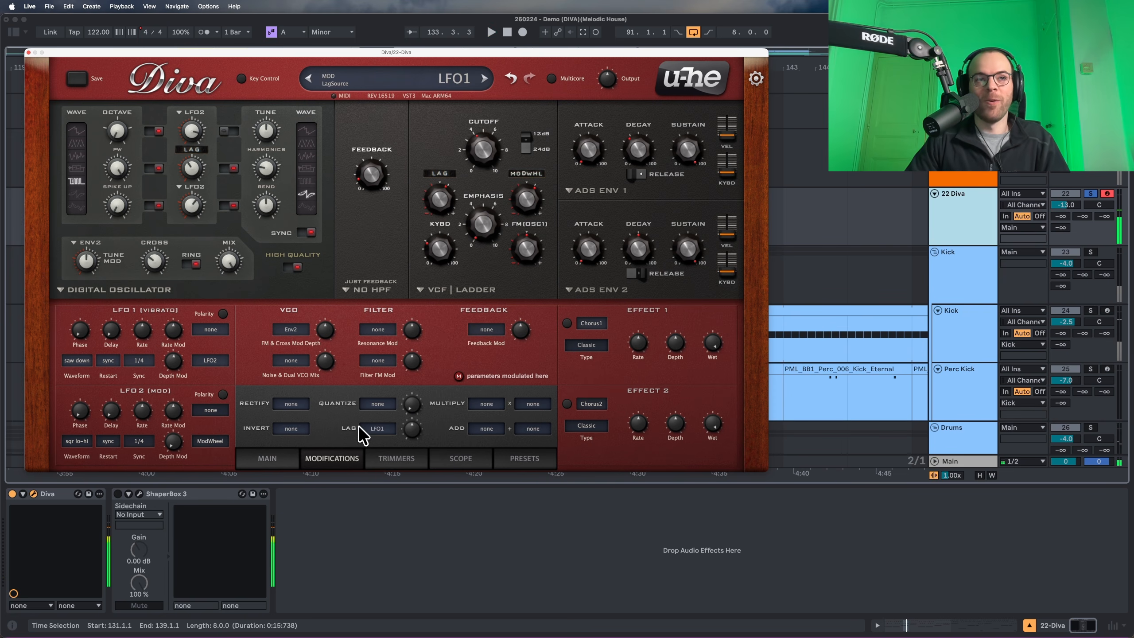
# Have LFO2 modulate the oscillator mix at depth -100.
pyautogui.click(294, 360)
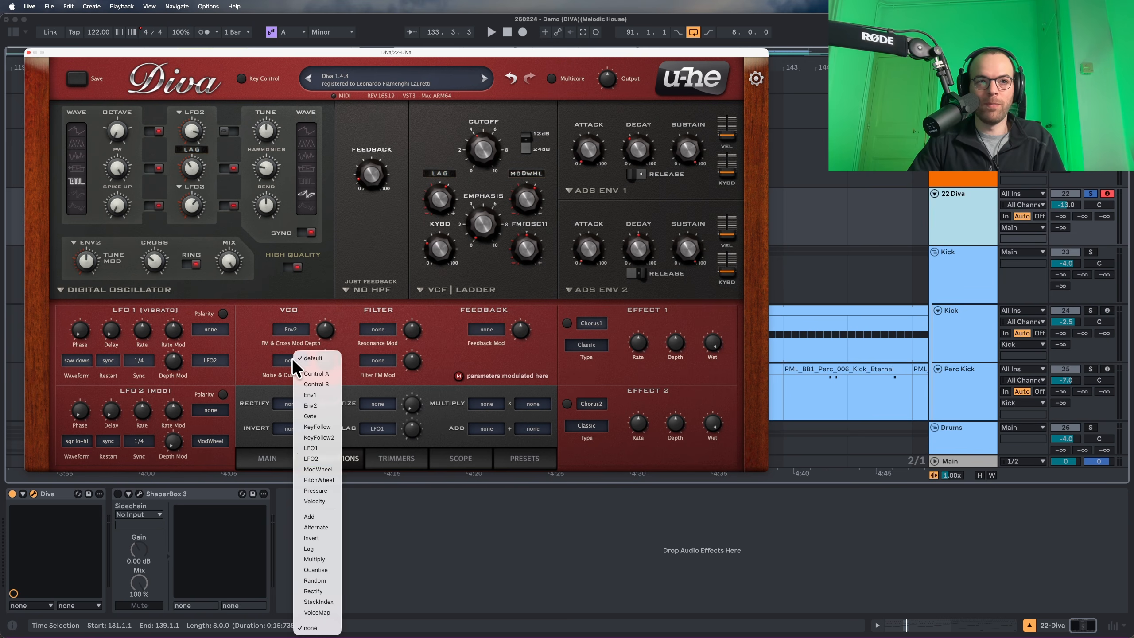
pyautogui.click(330, 458)
pyautogui.moveTo(321, 360); pyautogui.dragTo(322, 431)
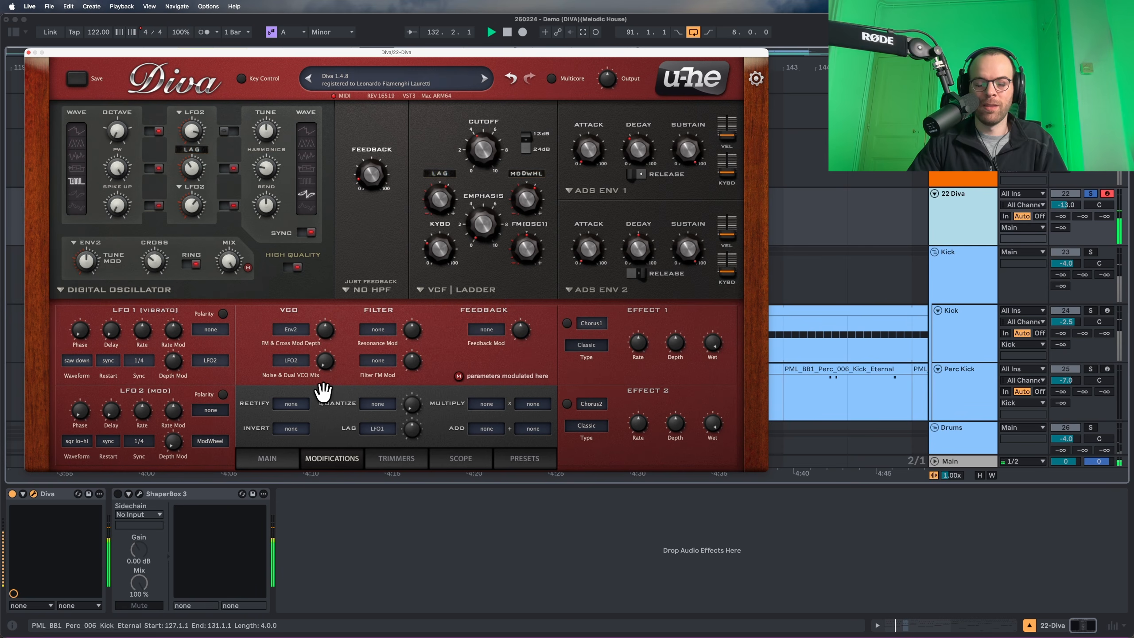
# Drive filter FM modulation from Lag at a depth of about 2.80.
pyautogui.click(384, 367)
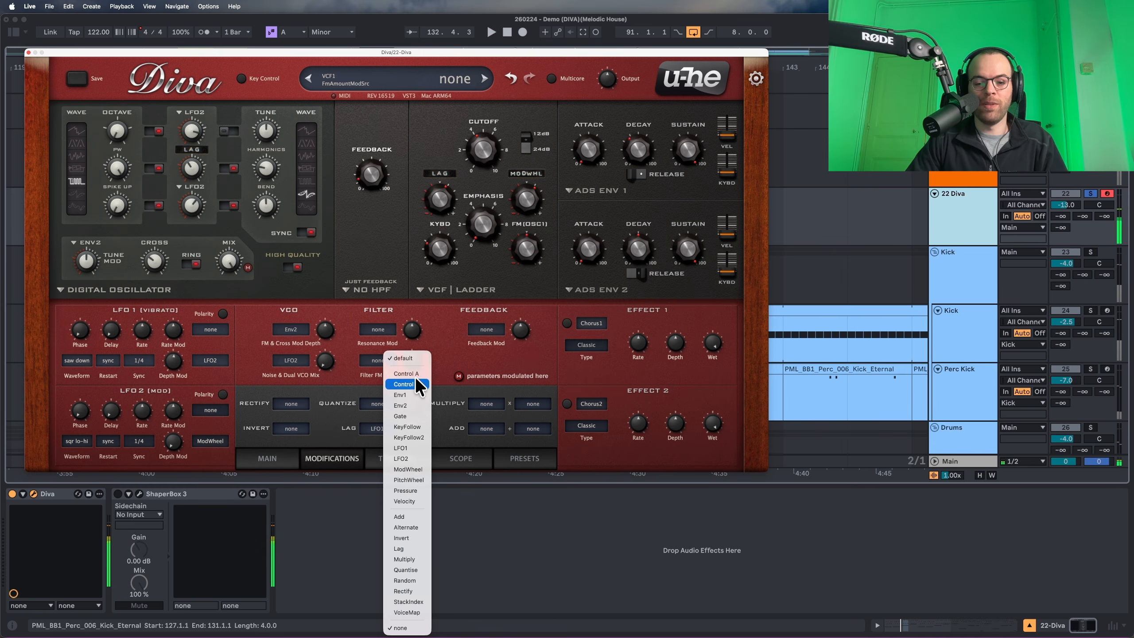
pyautogui.click(378, 368)
pyautogui.click(377, 369)
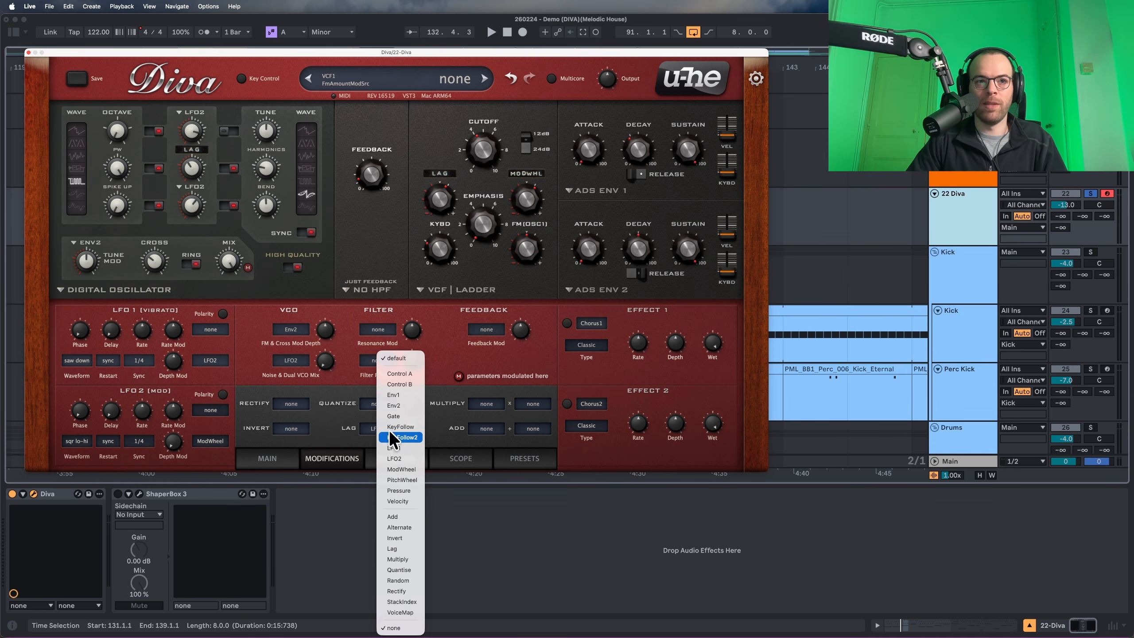
pyautogui.click(407, 542)
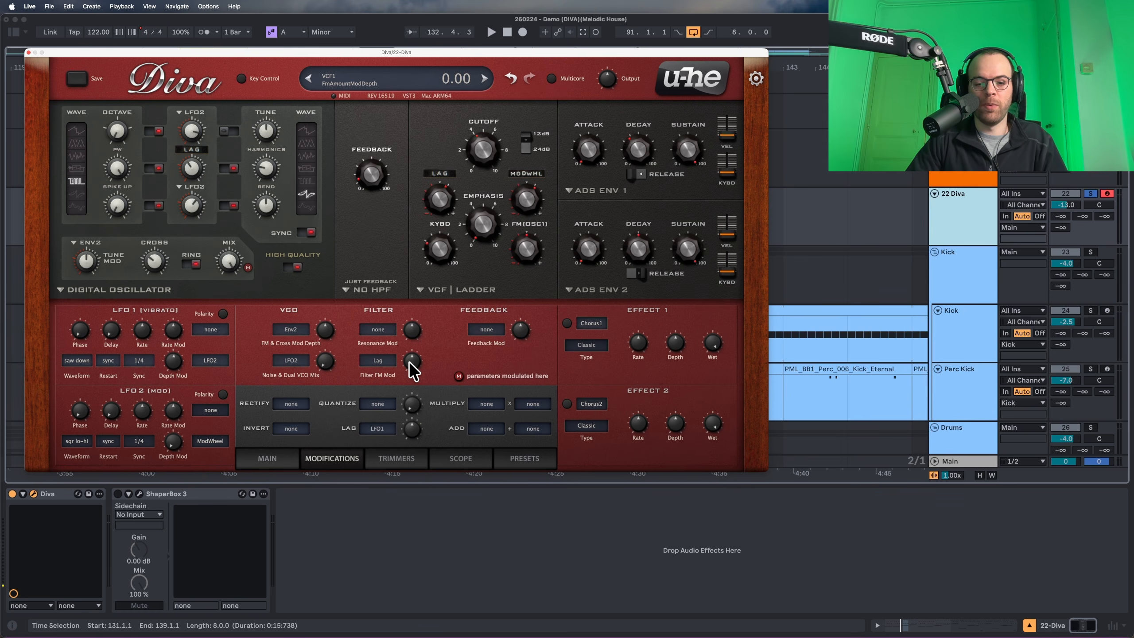
pyautogui.moveTo(414, 371); pyautogui.dragTo(411, 355)
pyautogui.press('space')
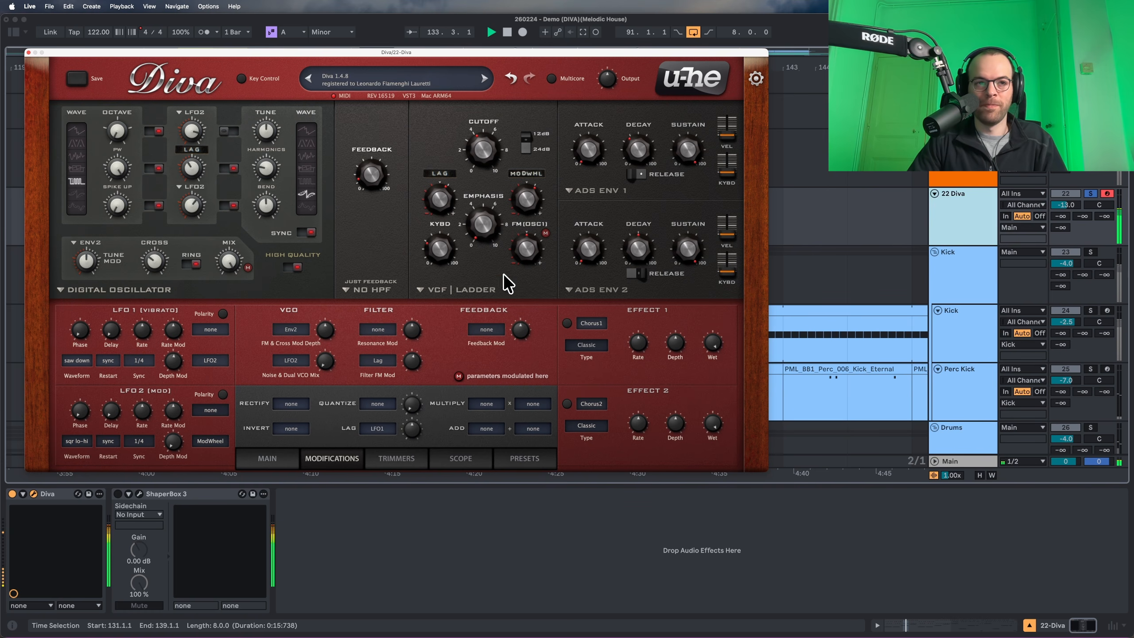
pyautogui.click(271, 458)
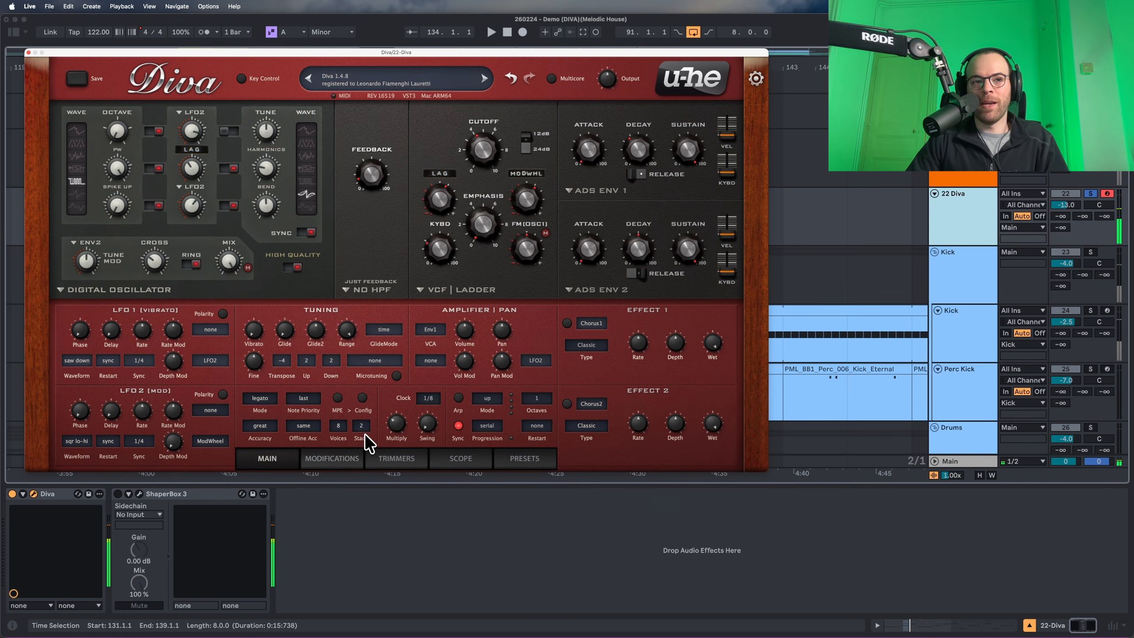
# Set Diva's Pan Mod source to StackIndex and raise its depth.
pyautogui.click(543, 359)
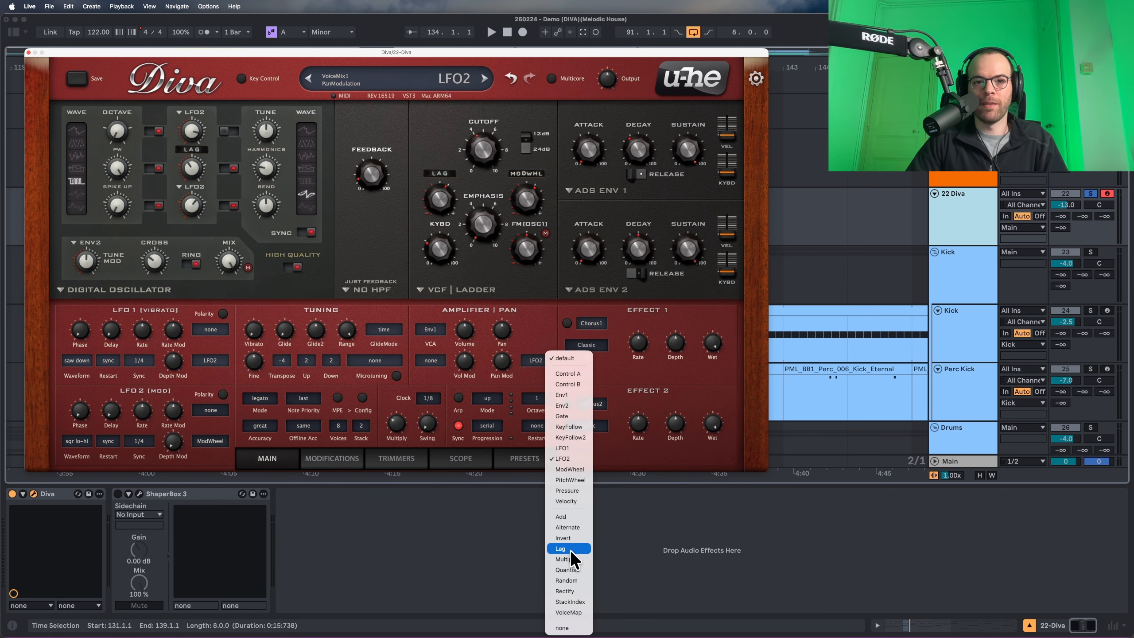
pyautogui.click(575, 602)
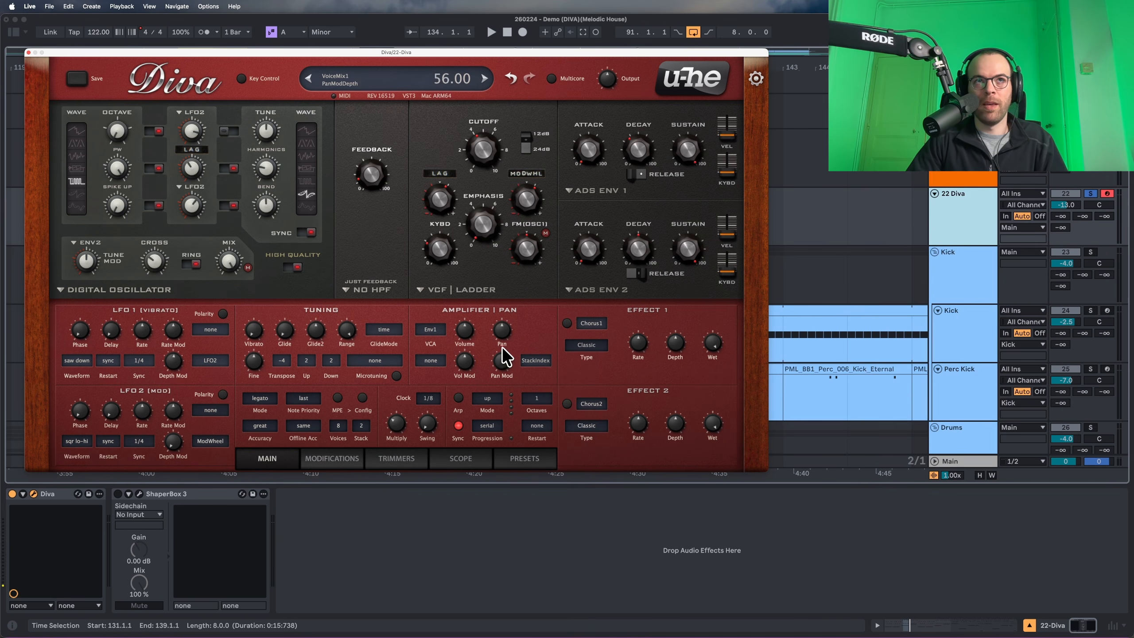
pyautogui.press('space')
pyautogui.moveTo(501, 347); pyautogui.dragTo(504, 337)
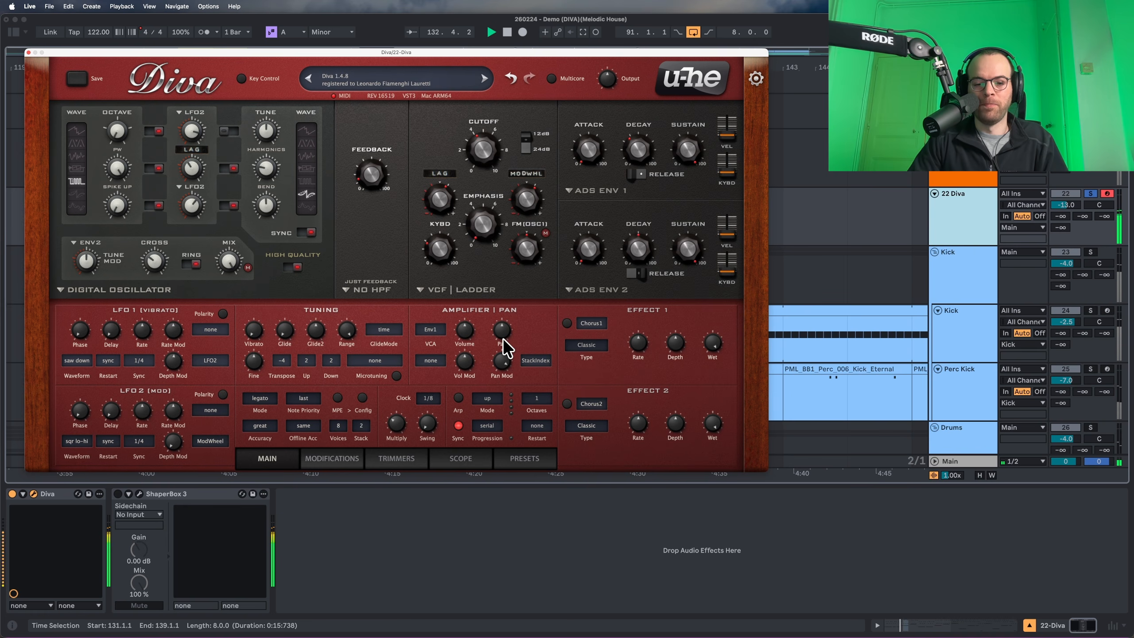
# Modulate volume by Lag at -44 depth and lower Volume to about 25.
pyautogui.click(432, 360)
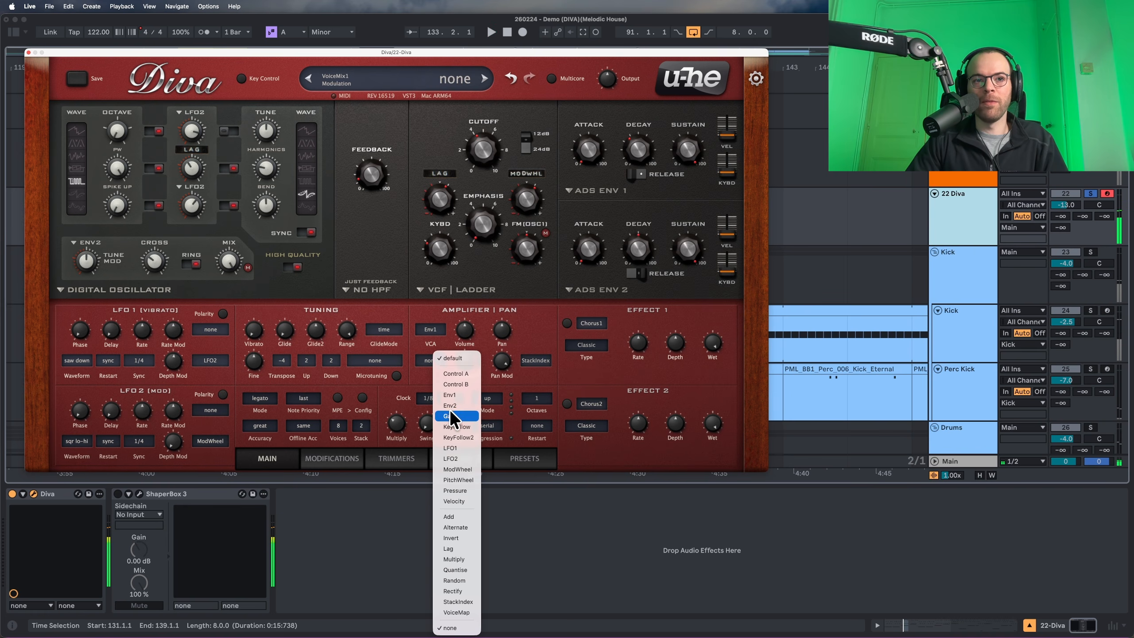
pyautogui.click(457, 545)
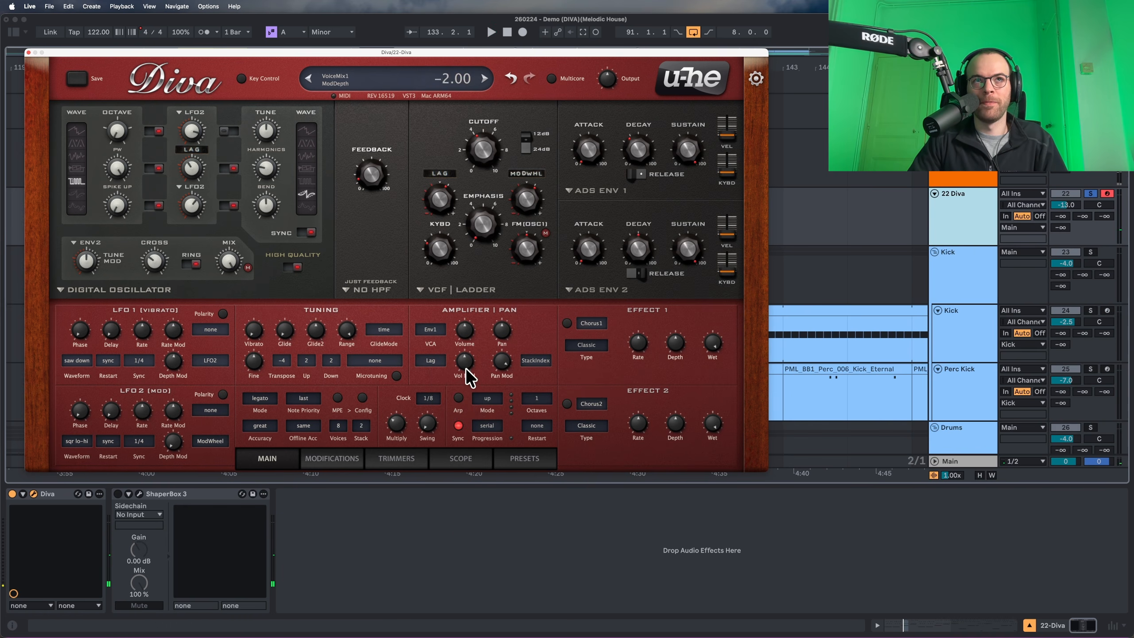
pyautogui.press('space')
pyautogui.moveTo(465, 375); pyautogui.dragTo(462, 379)
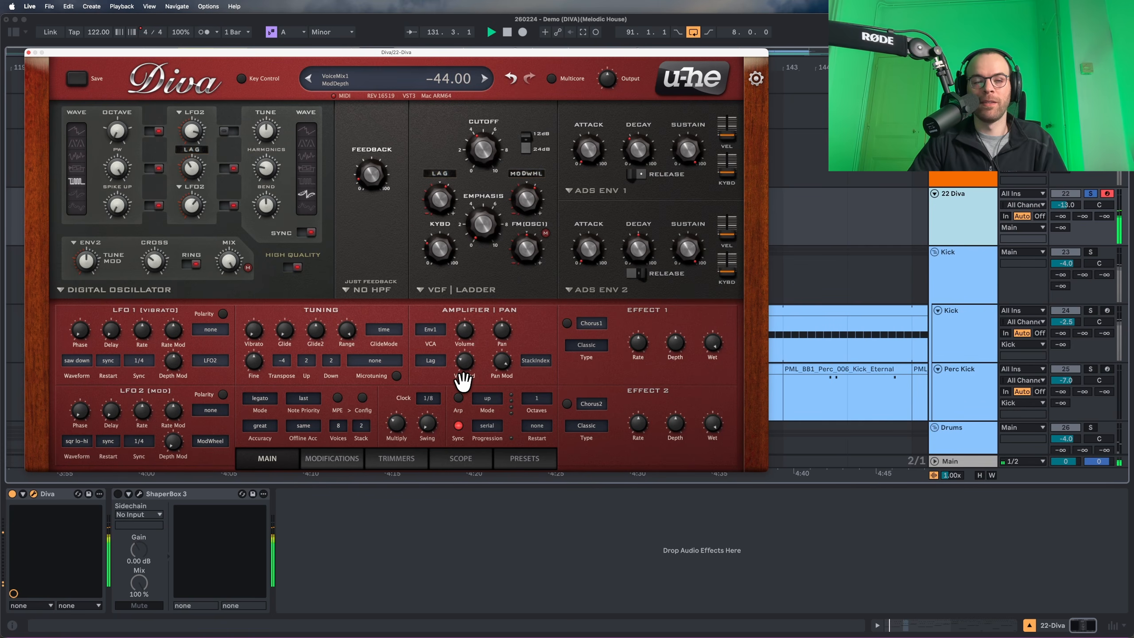
pyautogui.press('space')
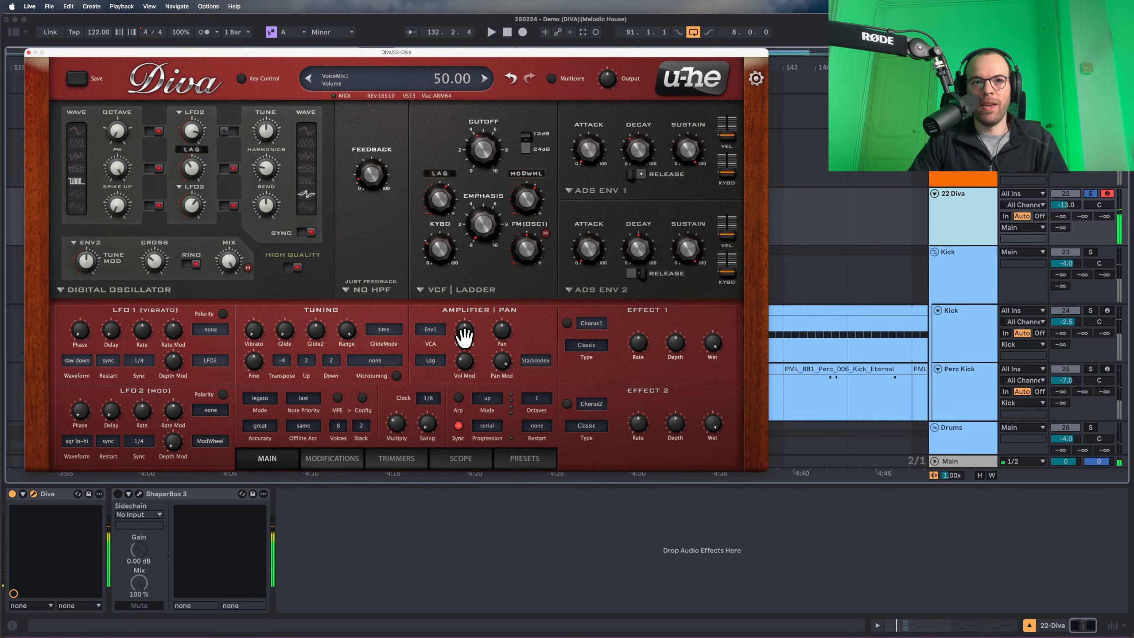
pyautogui.moveTo(464, 336); pyautogui.dragTo(460, 366)
pyautogui.press('space')
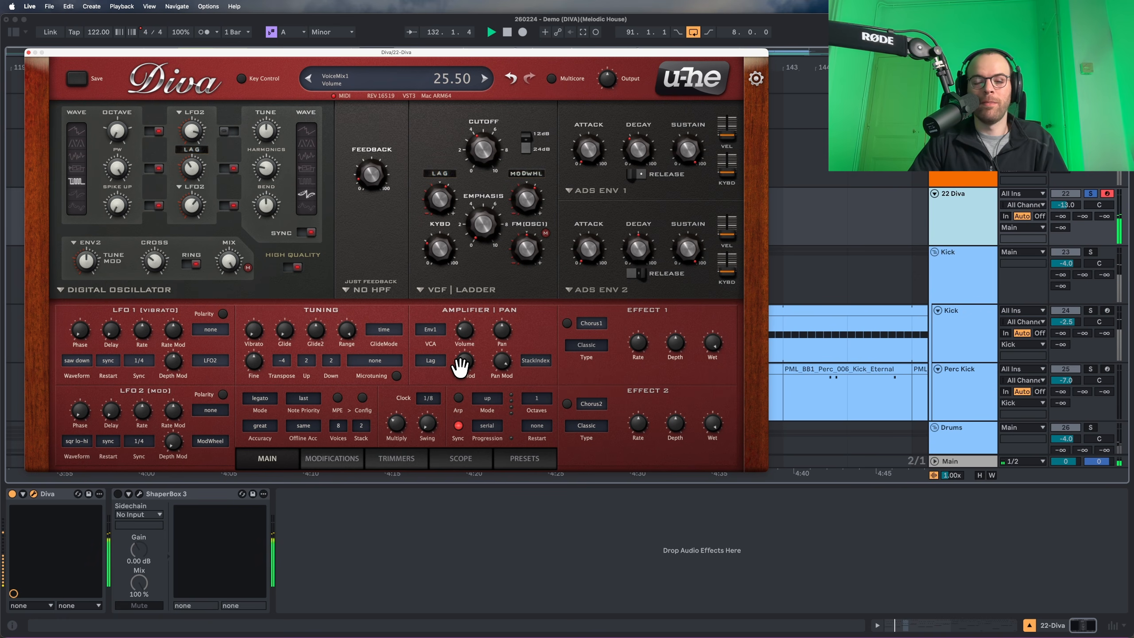
pyautogui.moveTo(460, 366); pyautogui.dragTo(458, 367)
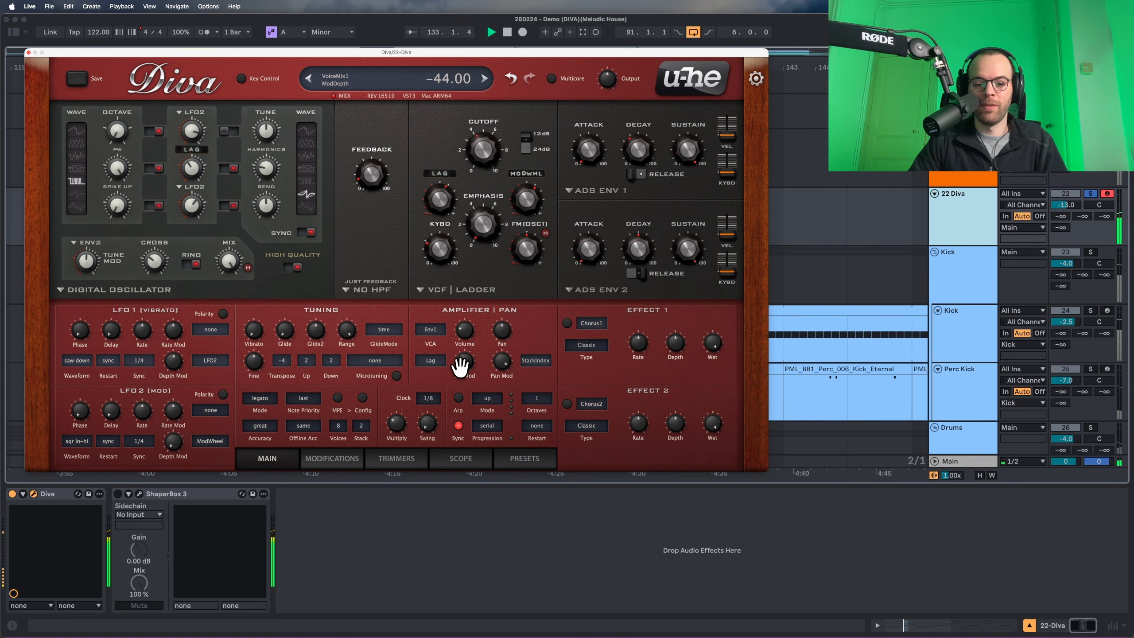
# Check Diva's Trimmers page, then return to the Main page.
pyautogui.click(378, 460)
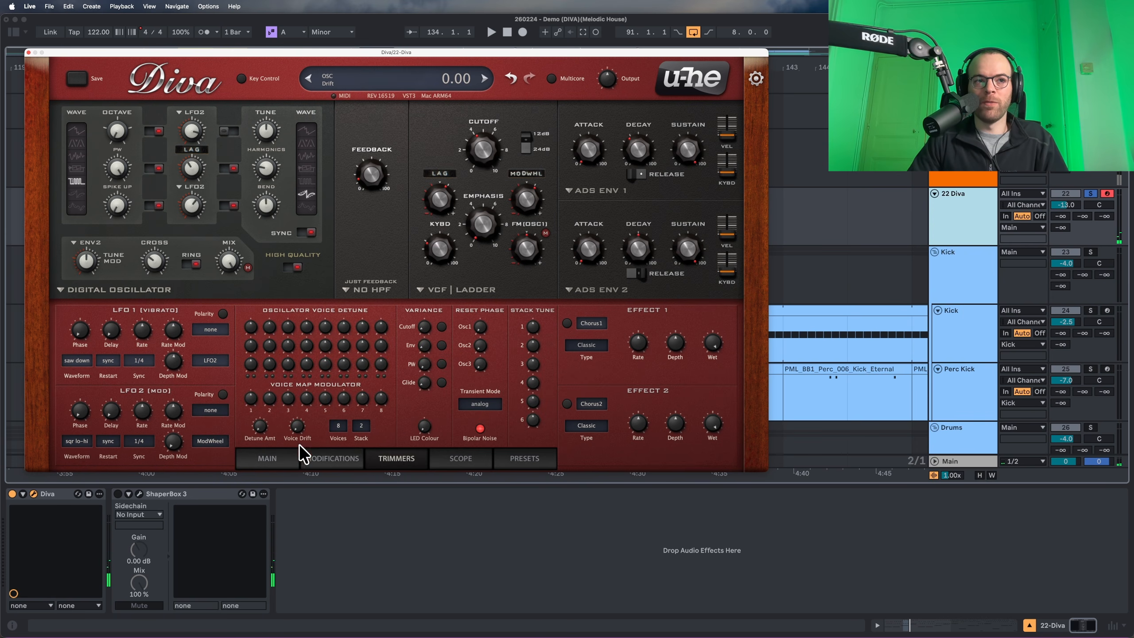
pyautogui.press('space')
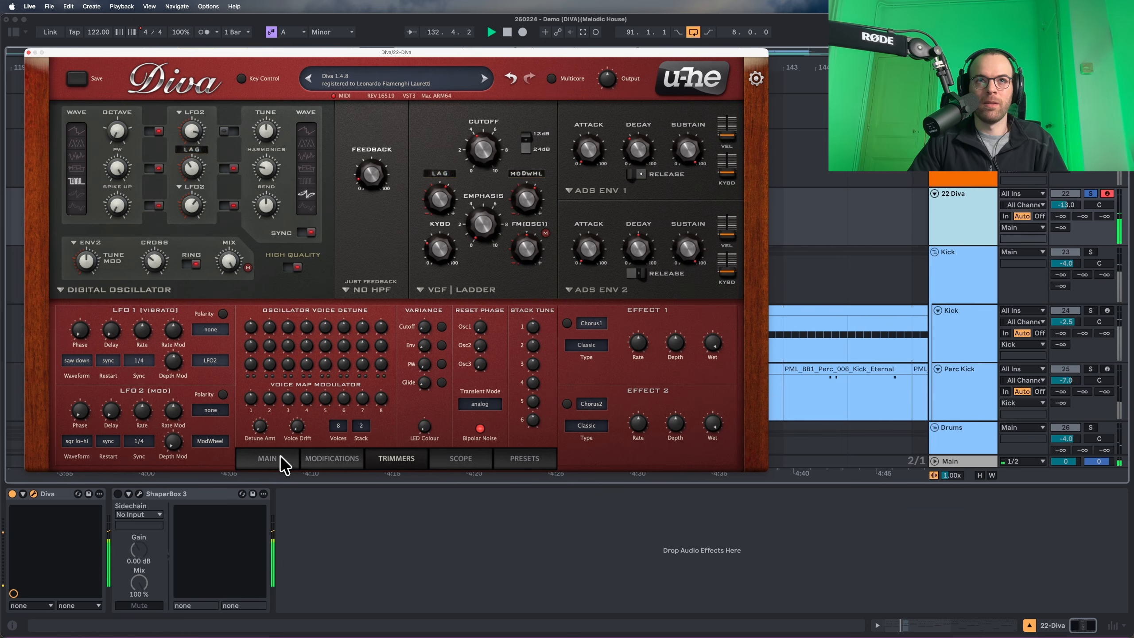
pyautogui.click(269, 459)
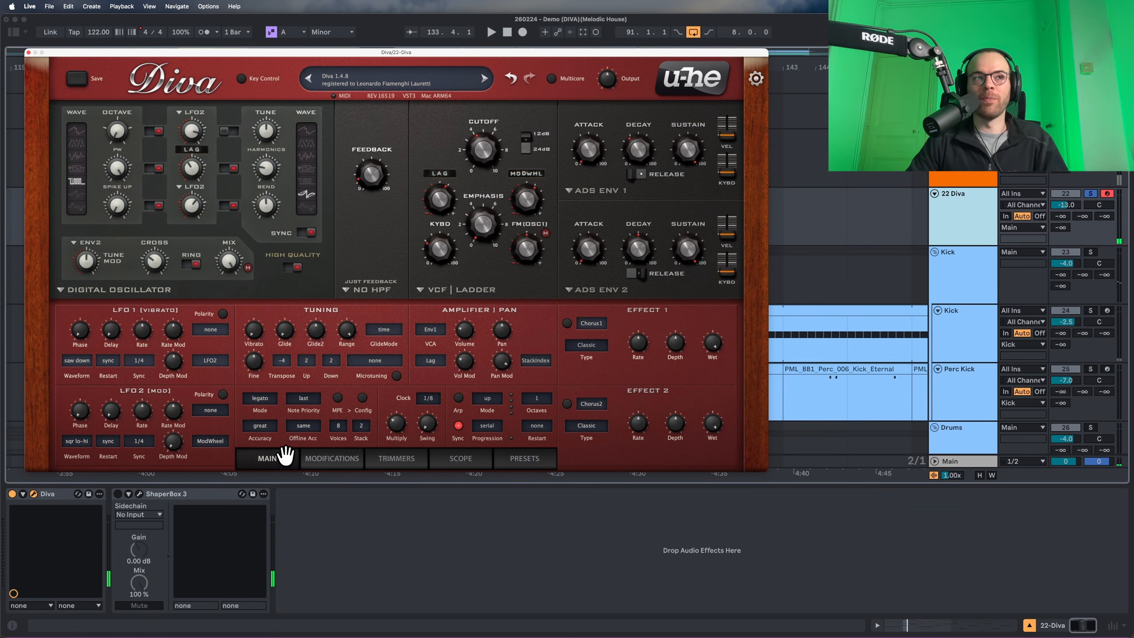
pyautogui.press('space')
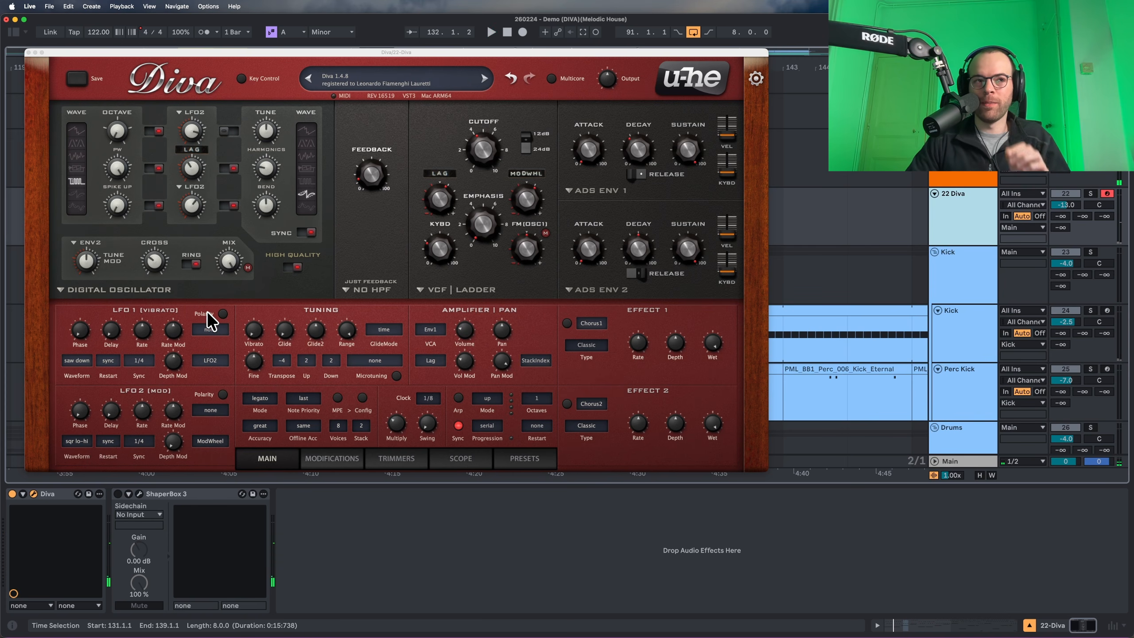
# Toggle the LFO1 and LFO2 polarity buttons while comparing, leaving both lit.
pyautogui.click(223, 314)
pyautogui.click(223, 394)
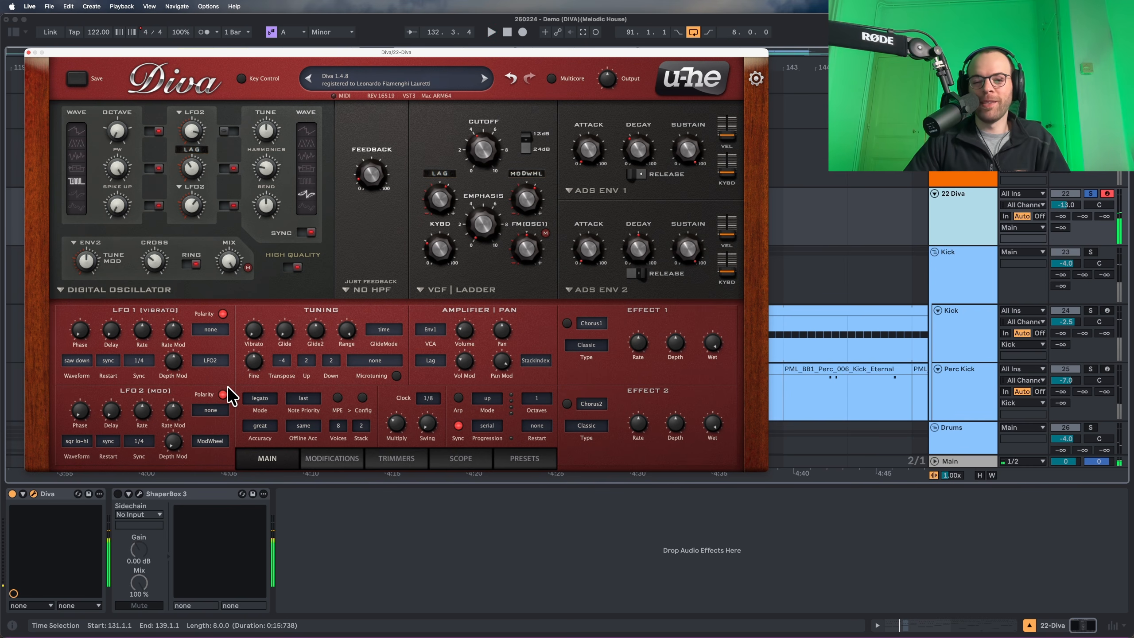
pyautogui.click(223, 315)
pyautogui.press('space')
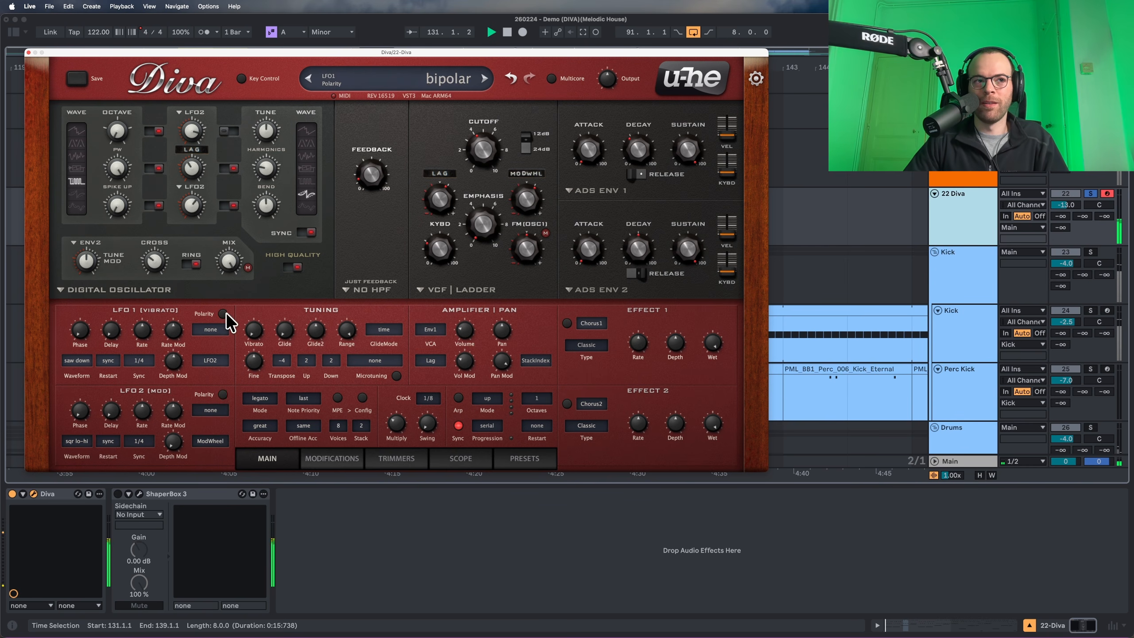
pyautogui.click(223, 394)
pyautogui.click(223, 395)
pyautogui.click(225, 315)
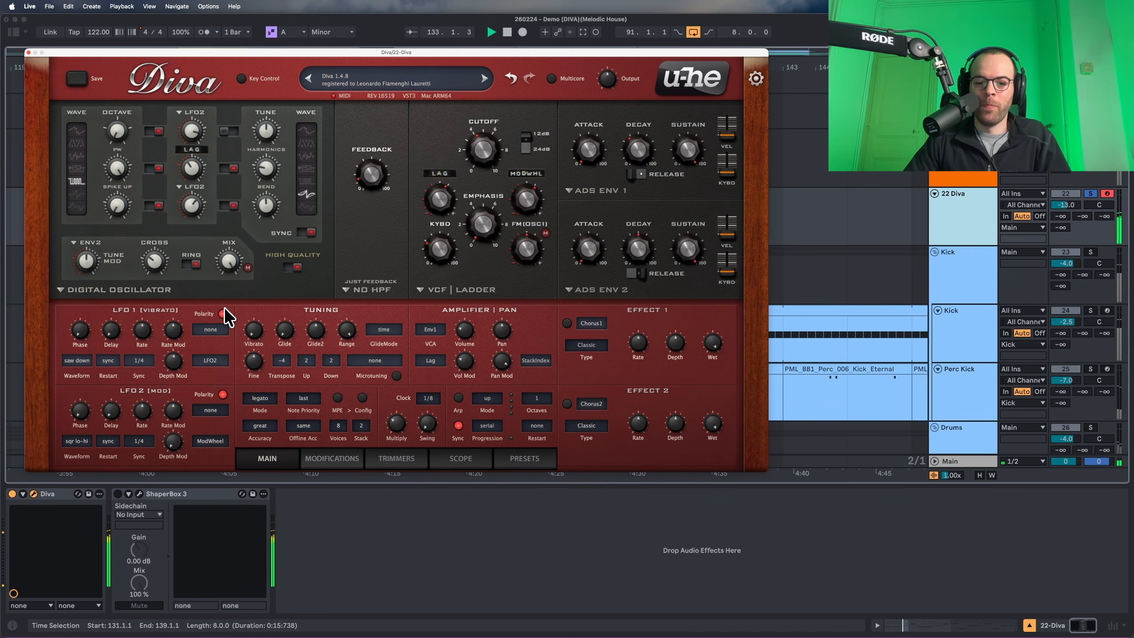
pyautogui.moveTo(265, 327)
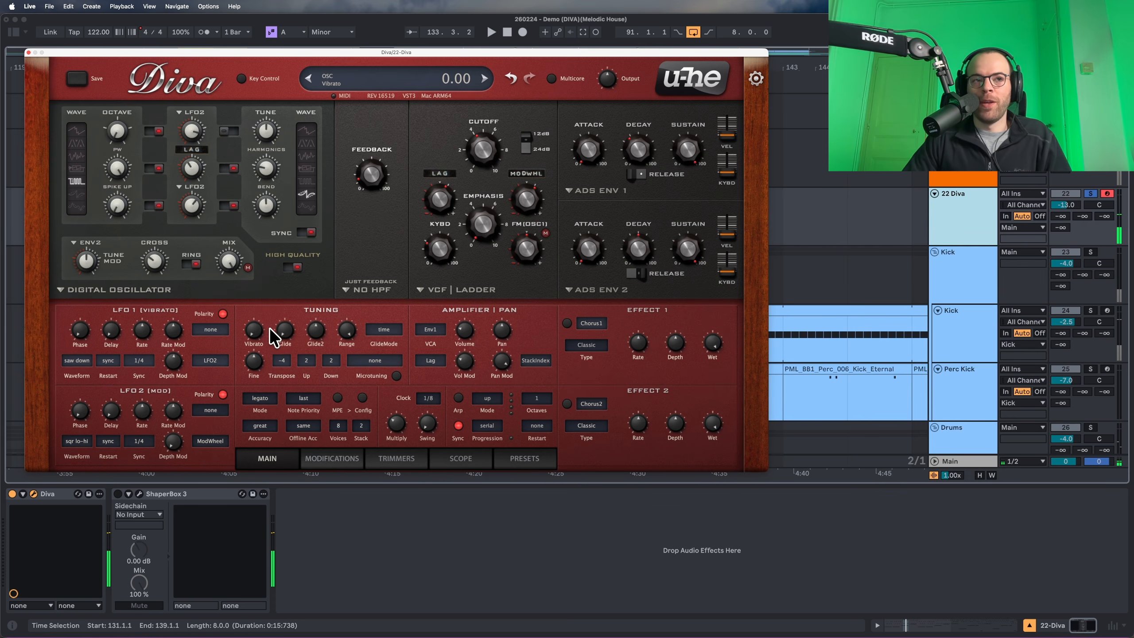
# Enable effect slot 1 as Delay1 and raise its Center Vol to 13.50.
pyautogui.click(568, 323)
pyautogui.click(588, 323)
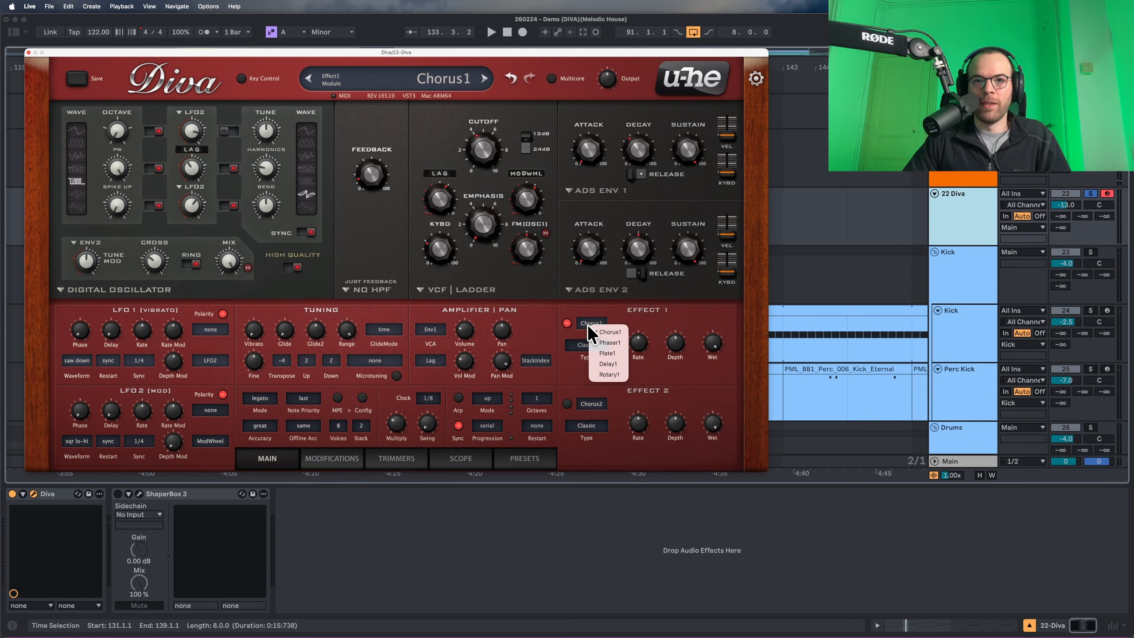
pyautogui.click(609, 364)
pyautogui.press('space')
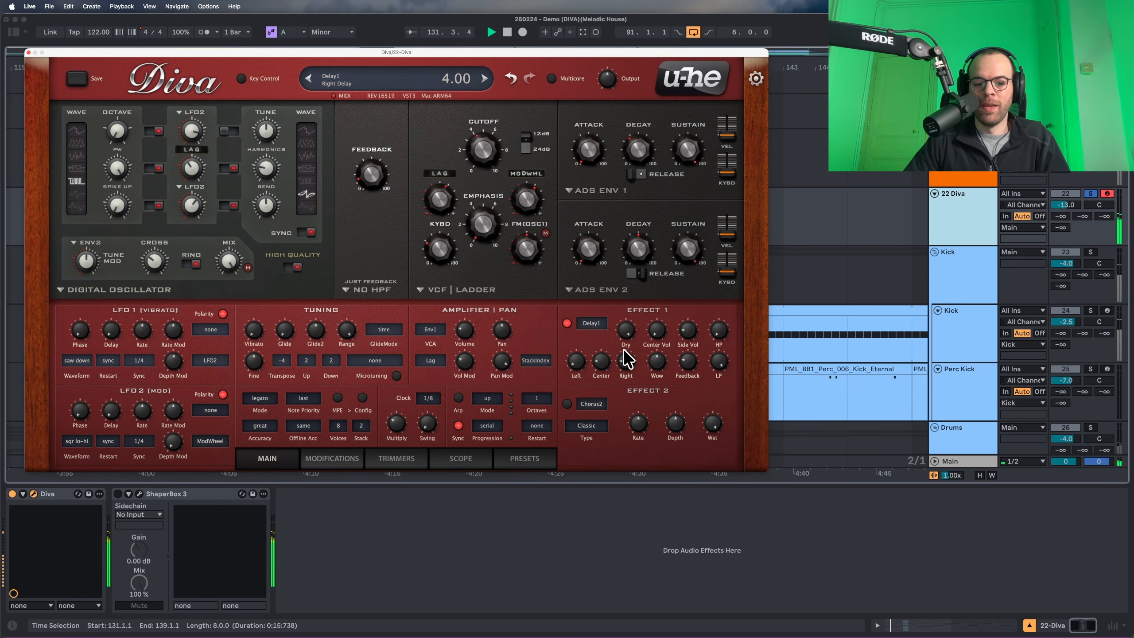
pyautogui.moveTo(651, 335); pyautogui.dragTo(694, 302)
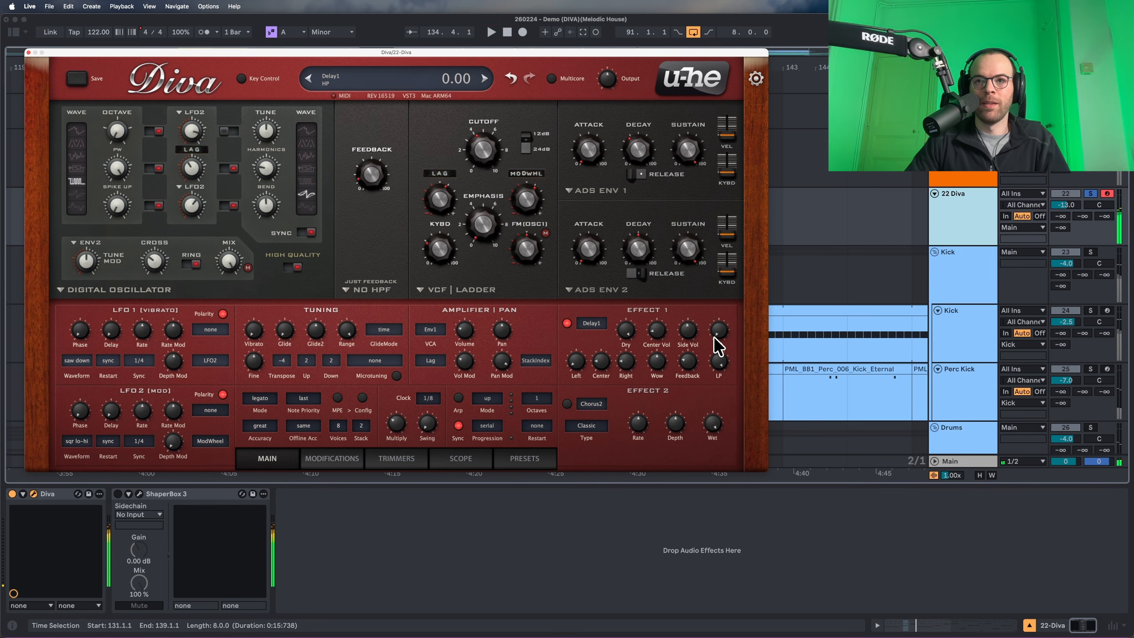
# Lower the delay's low-pass cutoff, set feedback 65, Left time 2.20 and Wow 70.
pyautogui.press('space')
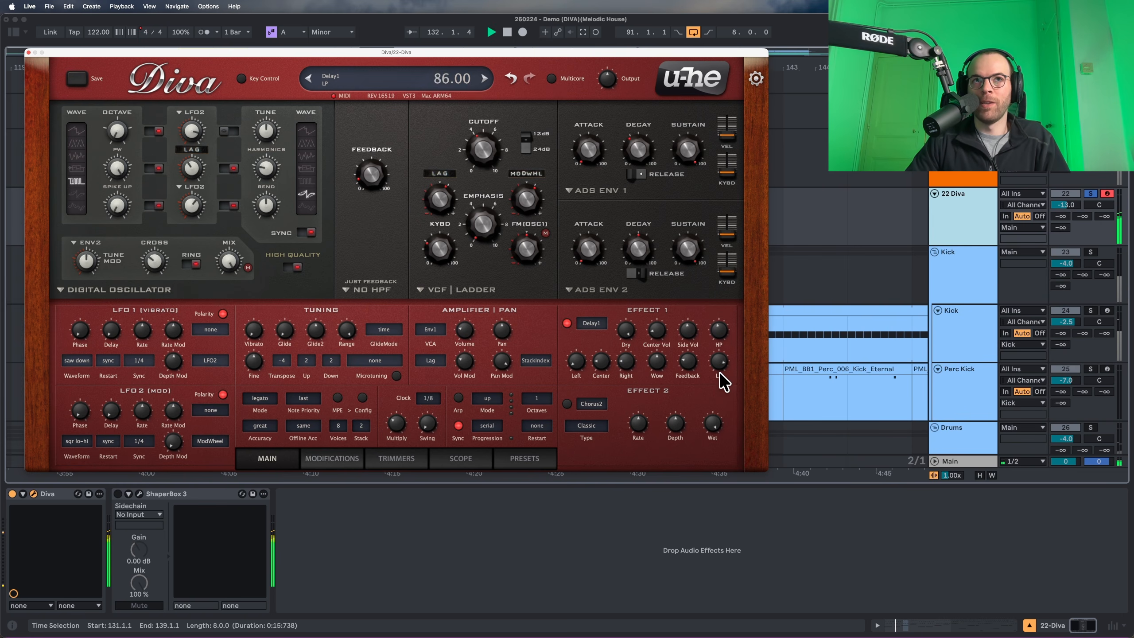
pyautogui.moveTo(719, 392); pyautogui.dragTo(719, 400)
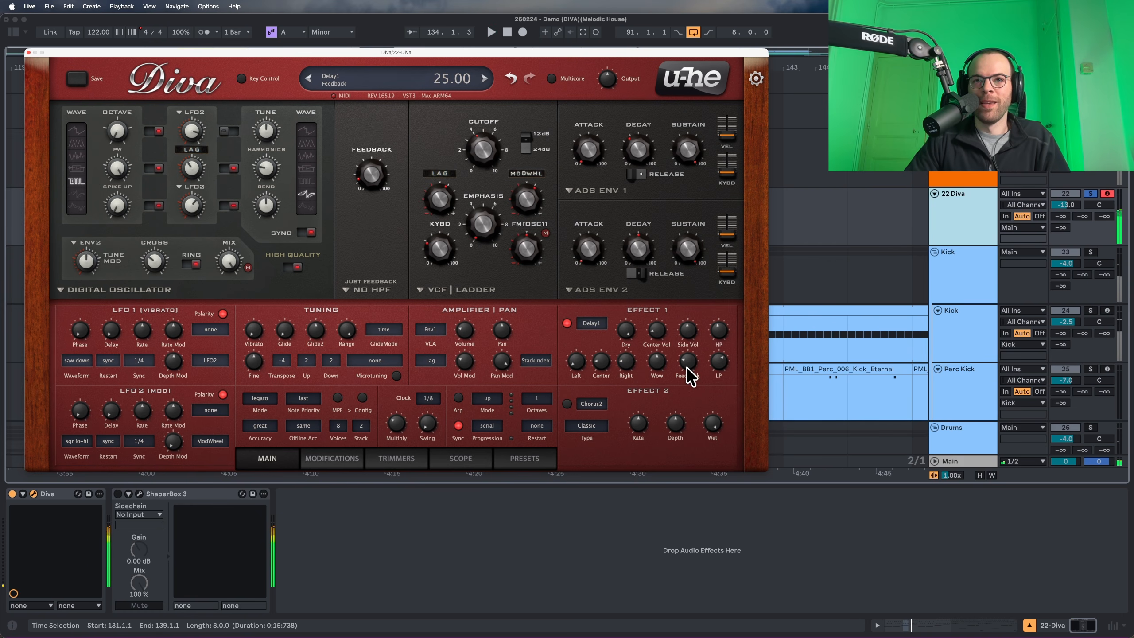
pyautogui.moveTo(691, 326); pyautogui.dragTo(693, 316)
pyautogui.press('space')
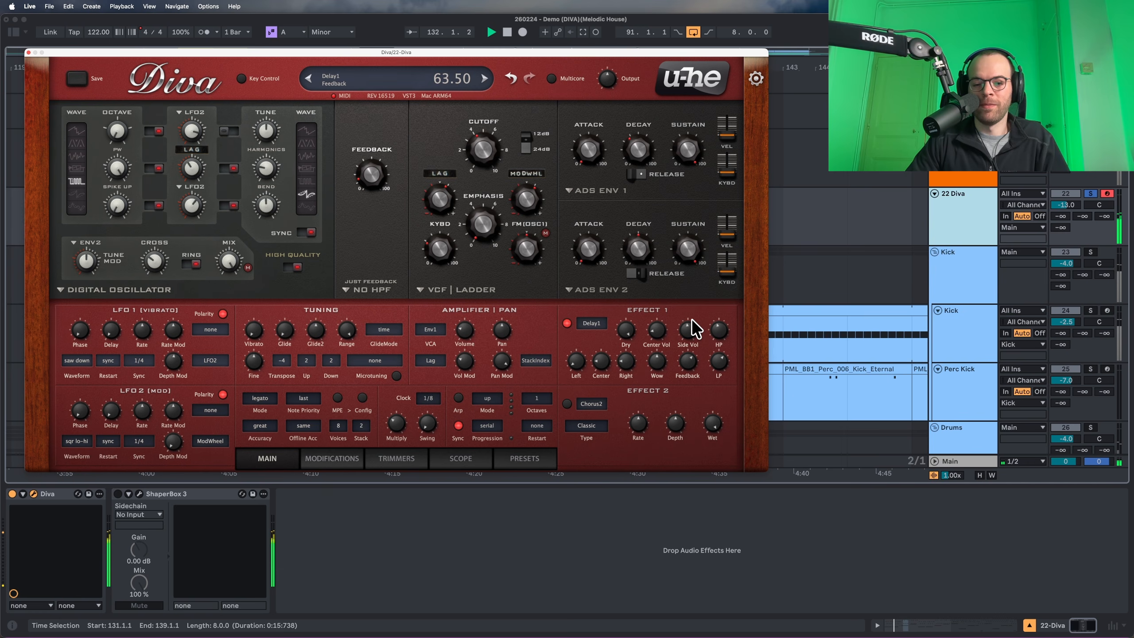
pyautogui.moveTo(571, 364); pyautogui.dragTo(571, 357)
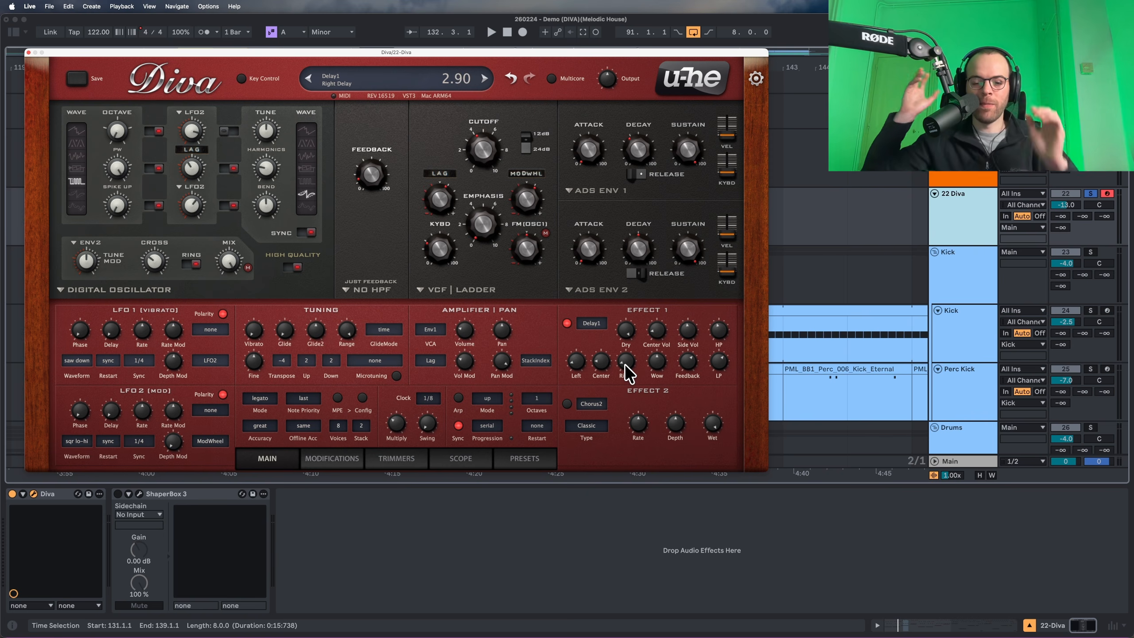
pyautogui.press('space')
pyautogui.moveTo(651, 364)
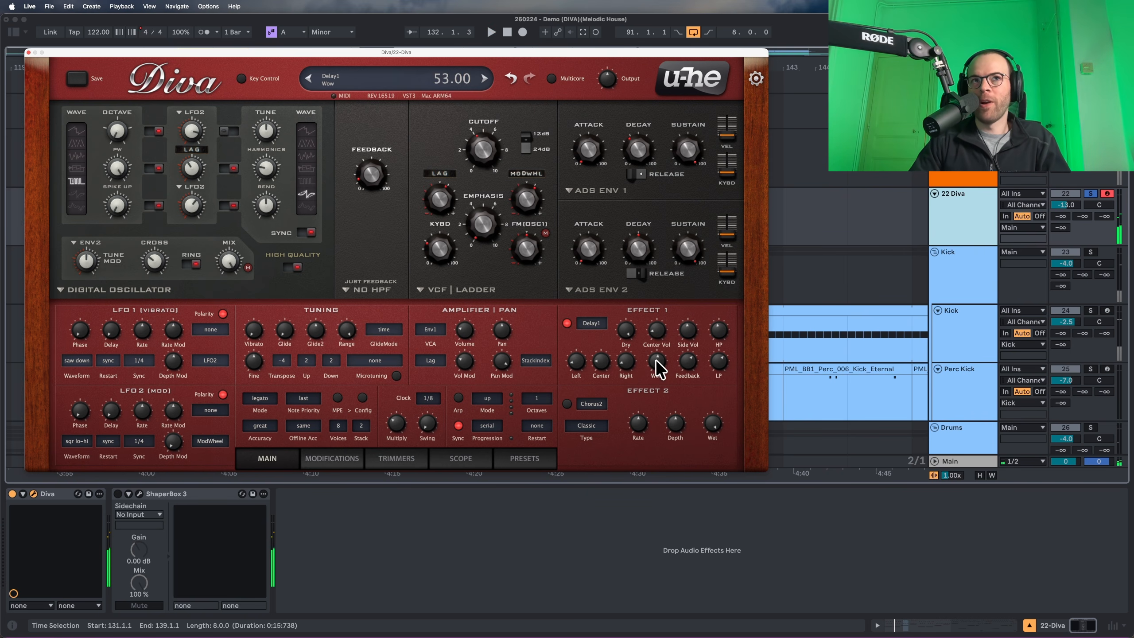
pyautogui.moveTo(657, 346); pyautogui.dragTo(658, 338)
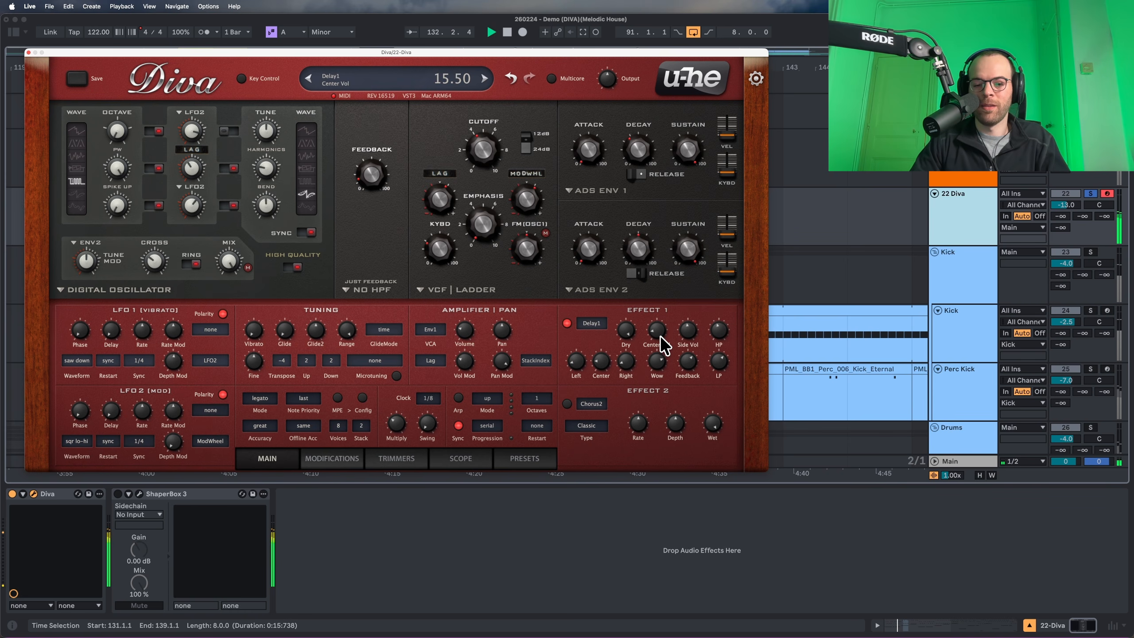
# Enable effect slot 2 as Rotary2 and turn its Mix down to about 8.50.
pyautogui.click(567, 402)
pyautogui.click(586, 398)
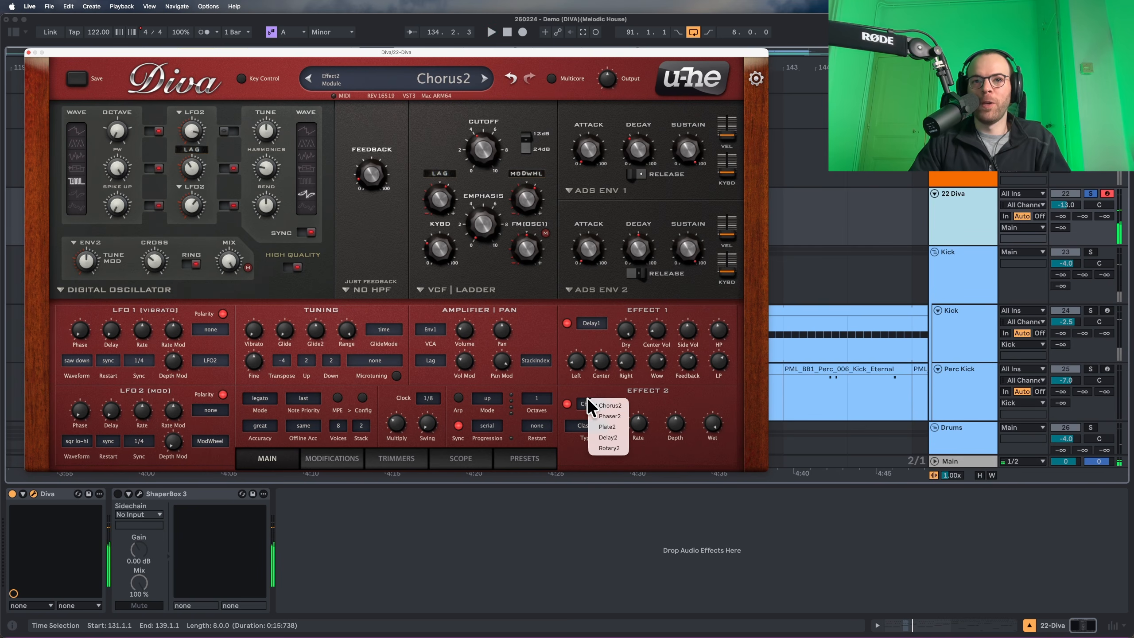
pyautogui.click(607, 448)
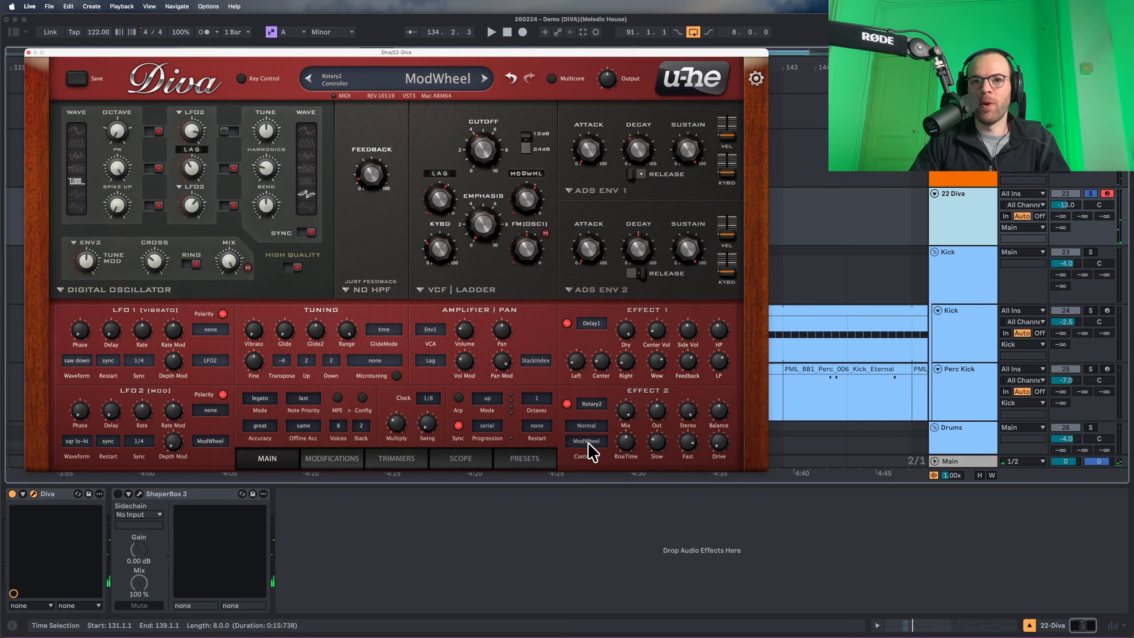
pyautogui.moveTo(618, 425)
pyautogui.mouseDown()
pyautogui.moveTo(628, 412)
pyautogui.moveTo(626, 444)
pyautogui.mouseUp()
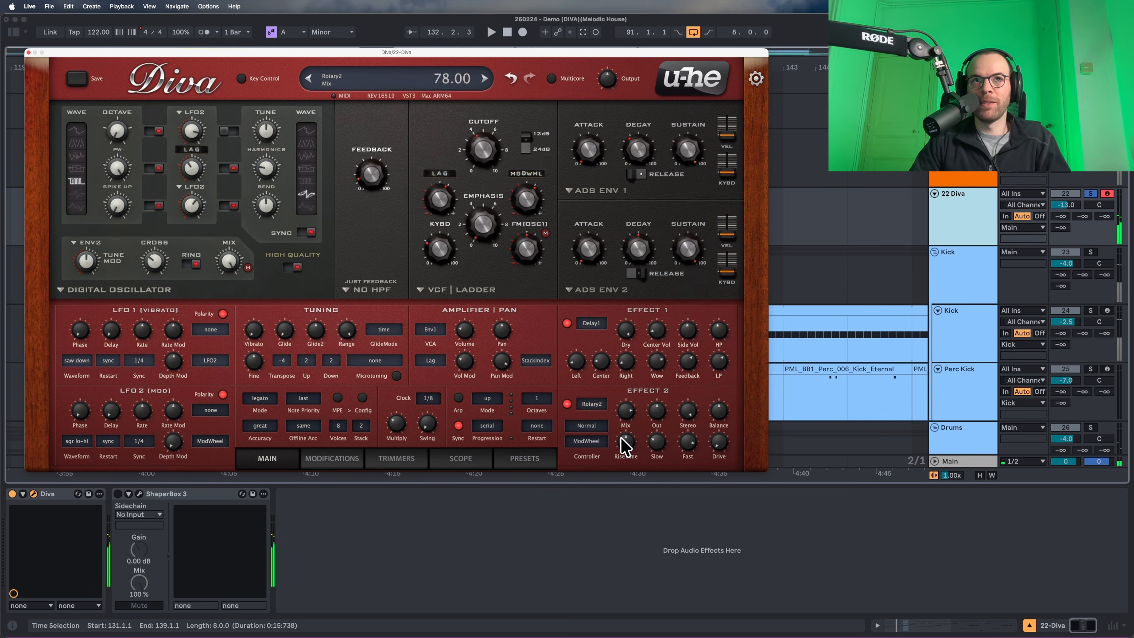
pyautogui.press('space')
pyautogui.moveTo(620, 494); pyautogui.dragTo(620, 524)
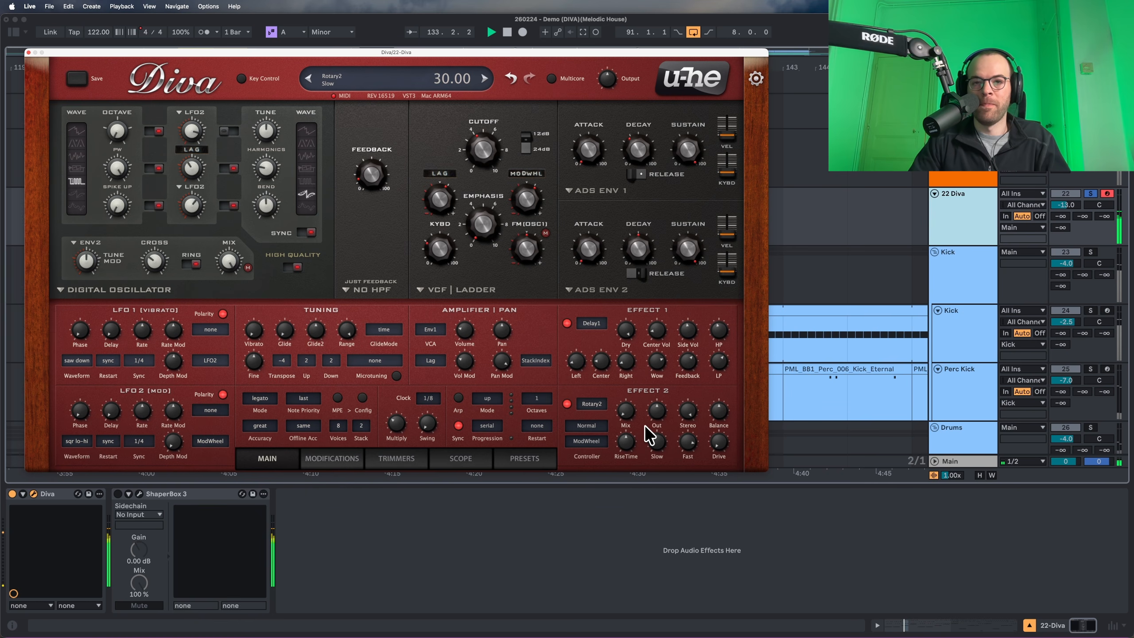
# Raise Rotary2 output, narrow stereo to 93.50, adjust balance and slow speed, add drive 15.50.
pyautogui.moveTo(657, 408); pyautogui.dragTo(661, 396)
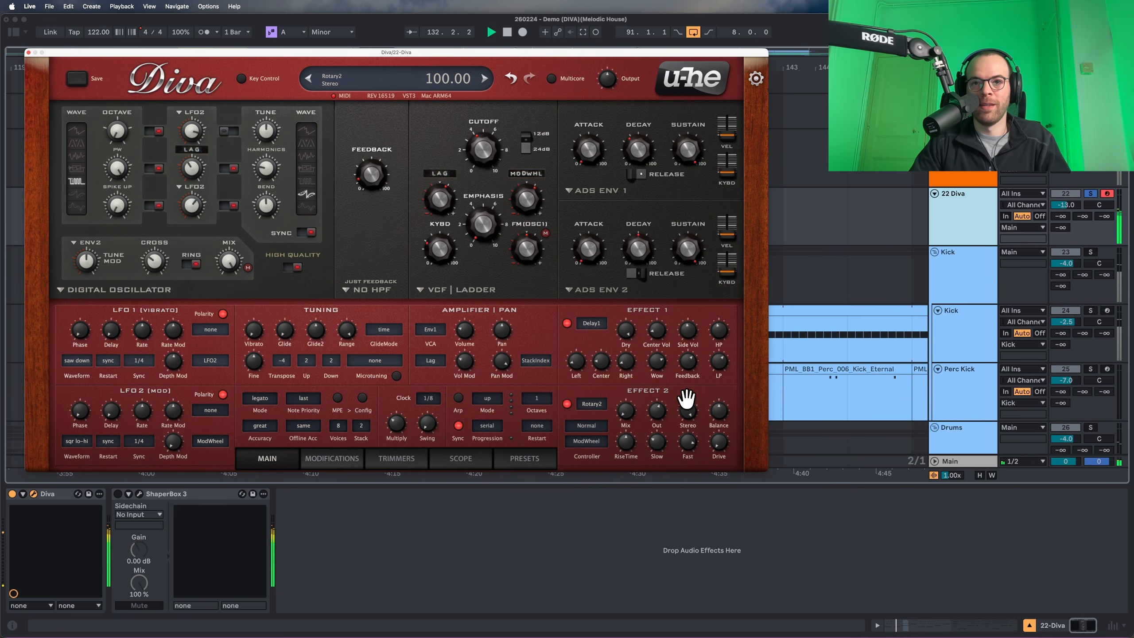
pyautogui.moveTo(689, 408); pyautogui.dragTo(686, 498)
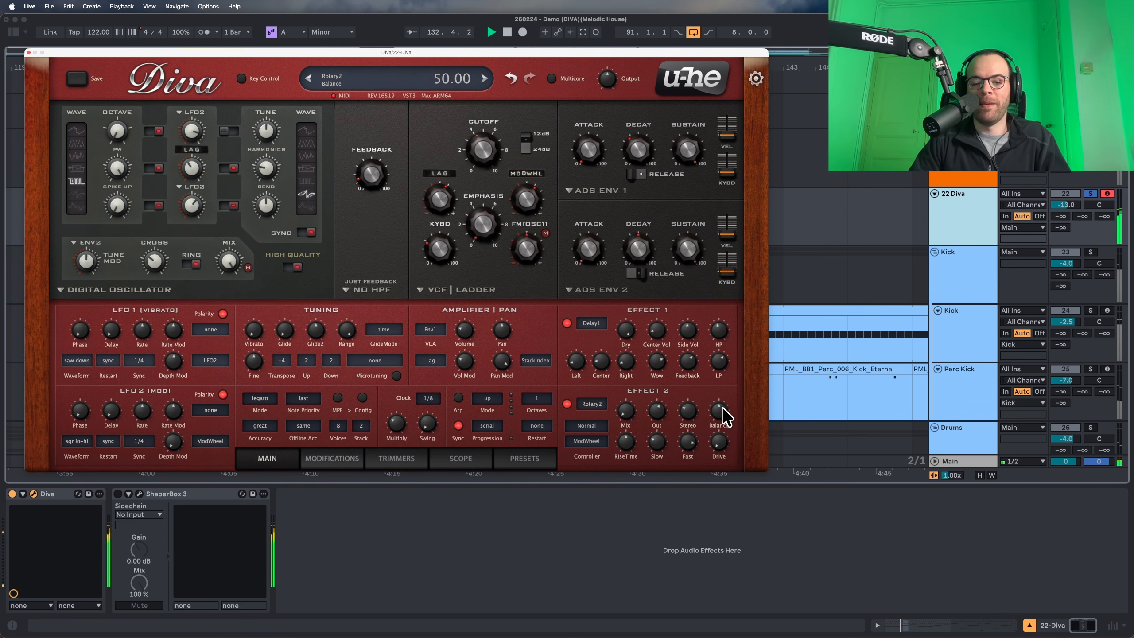
pyautogui.moveTo(723, 408); pyautogui.dragTo(712, 461)
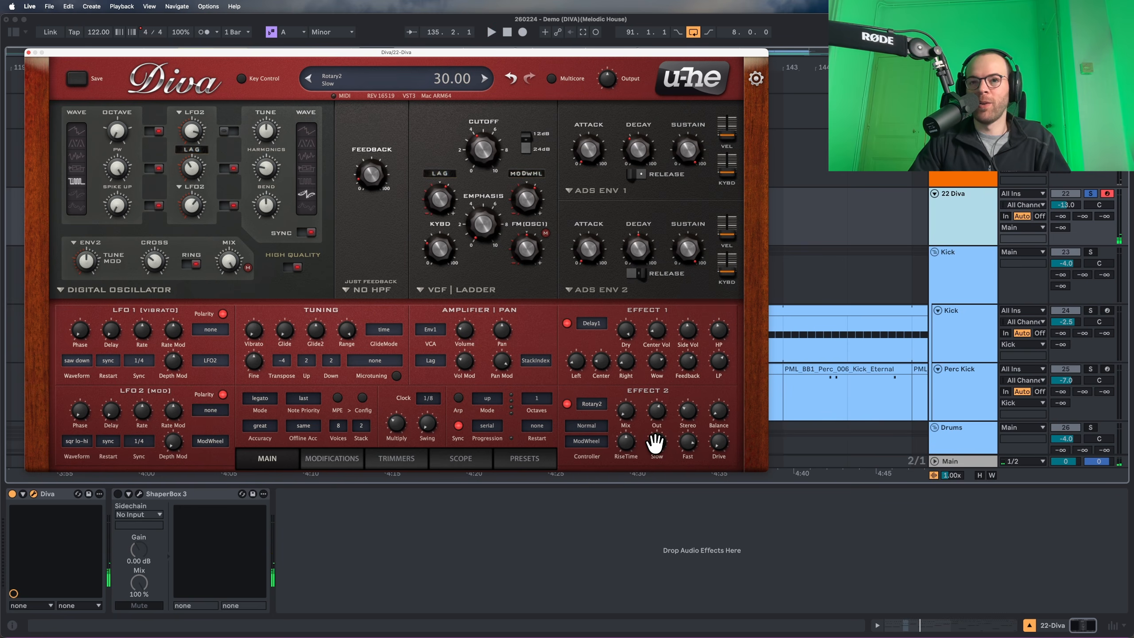
pyautogui.moveTo(655, 442); pyautogui.dragTo(668, 344)
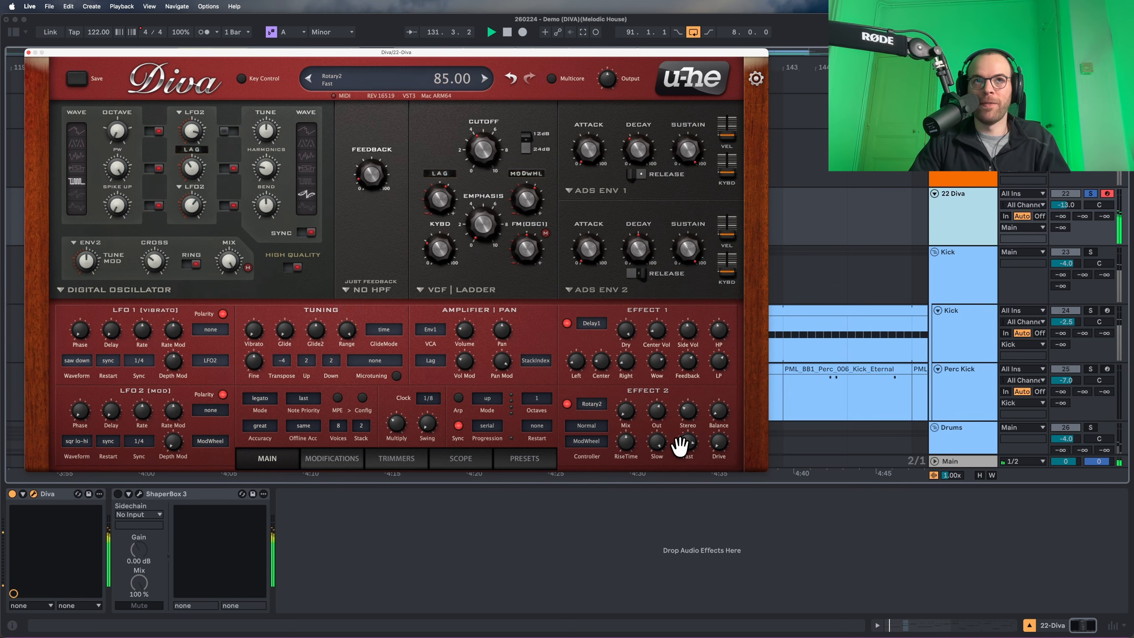
pyautogui.moveTo(720, 442); pyautogui.dragTo(750, 283)
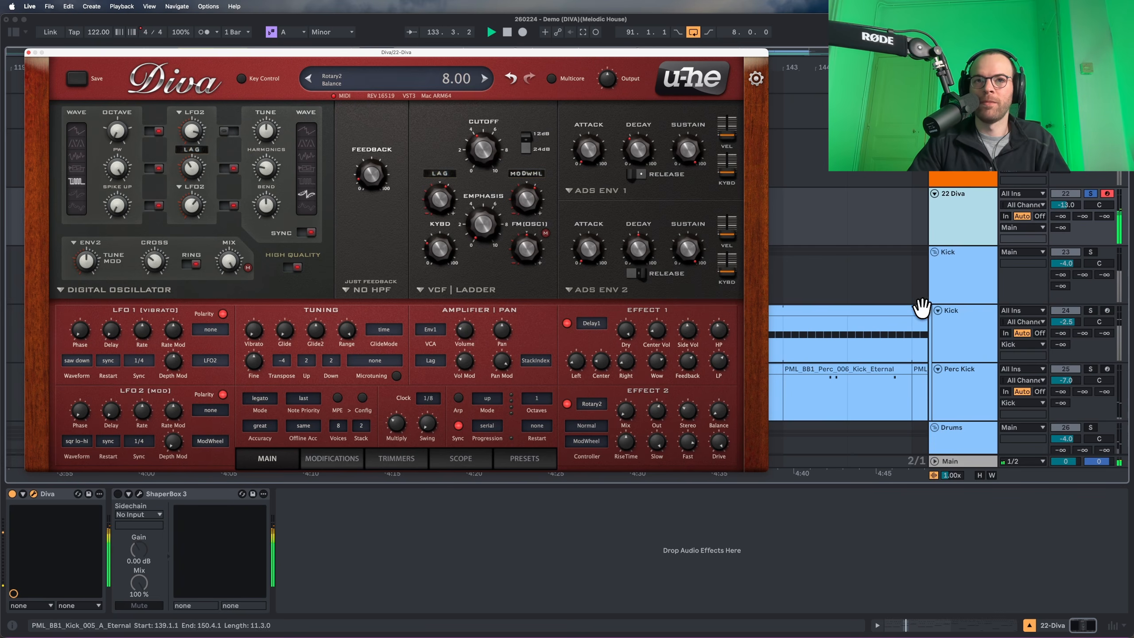
# On Diva's Trimmers page, switch off the oscillator's PWM.
pyautogui.press('space')
pyautogui.click(392, 458)
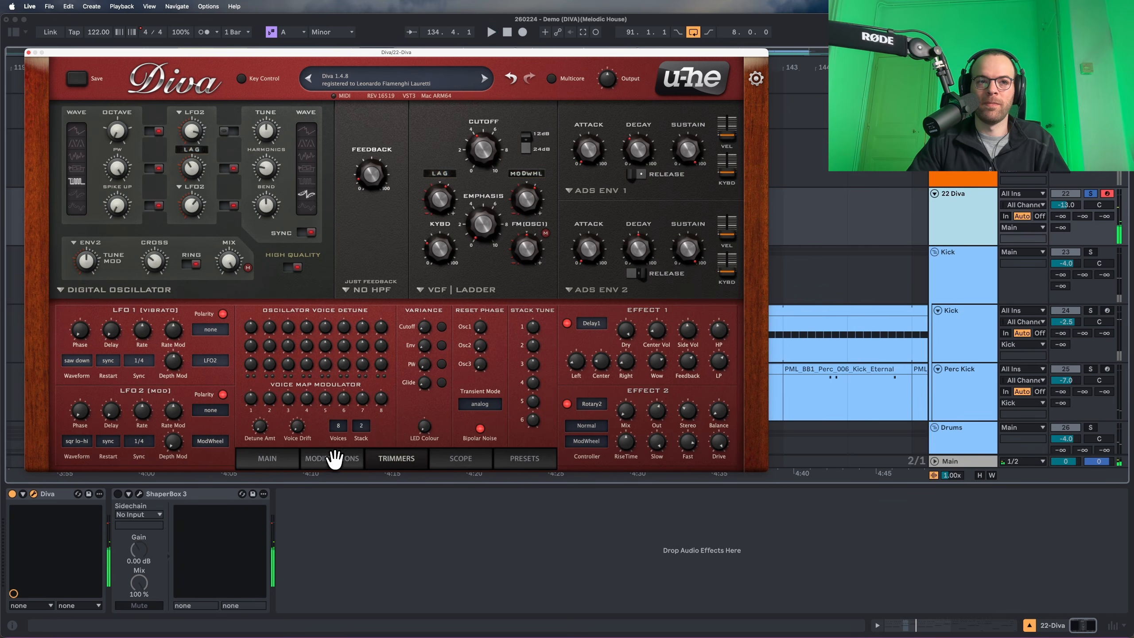
pyautogui.click(287, 460)
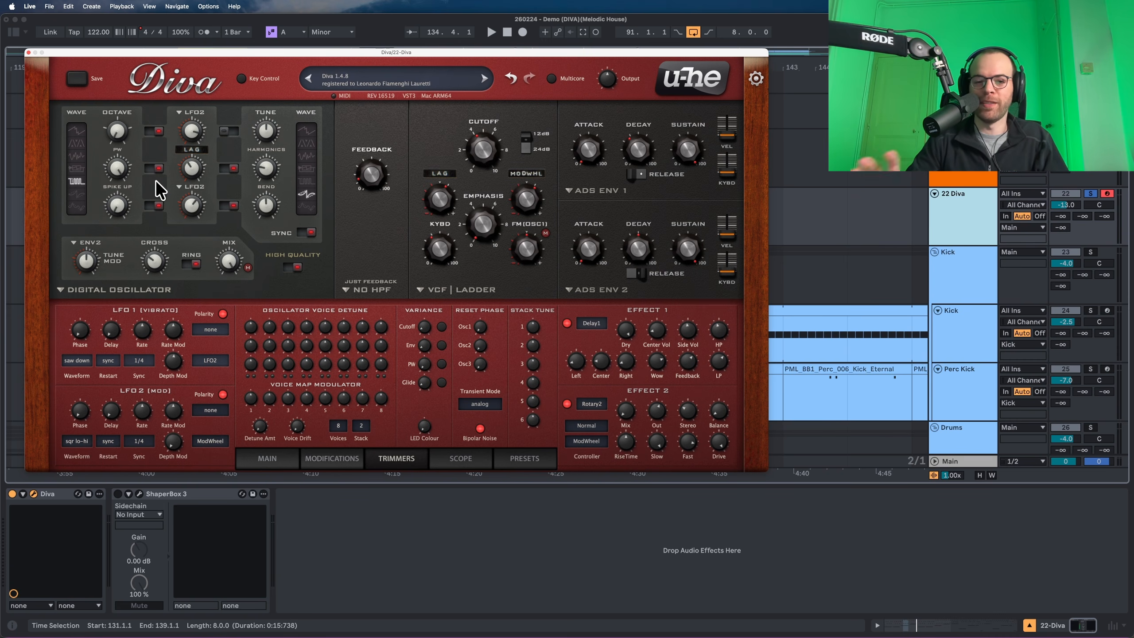
pyautogui.press('space')
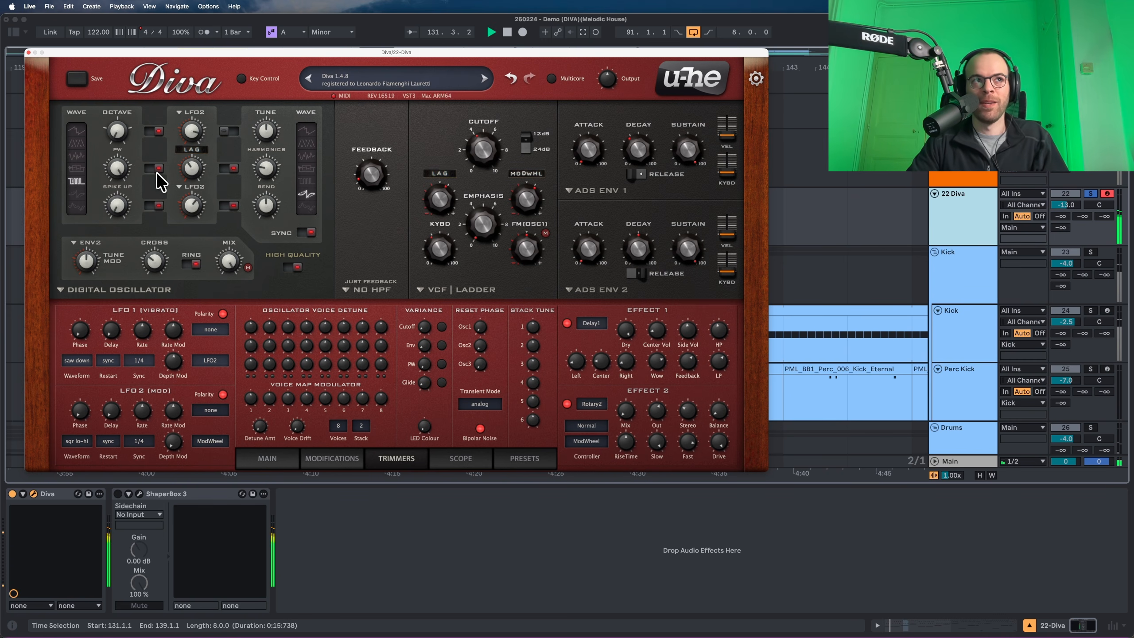
pyautogui.click(157, 170)
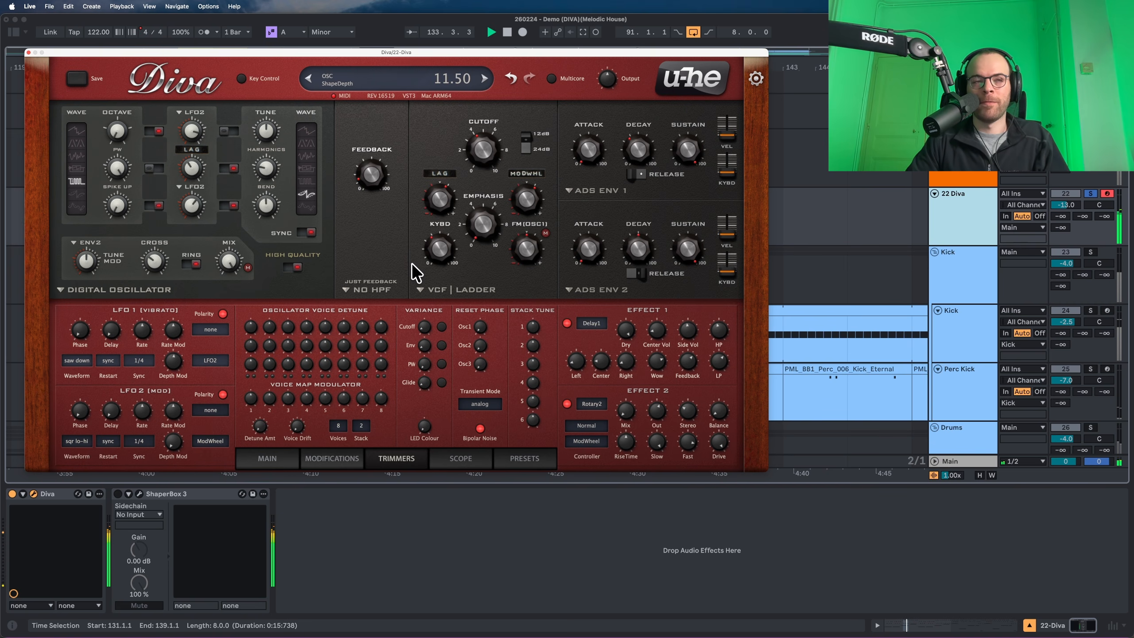
# Lower the VCF KYBD key follow to 28 and audition the result.
pyautogui.press('space')
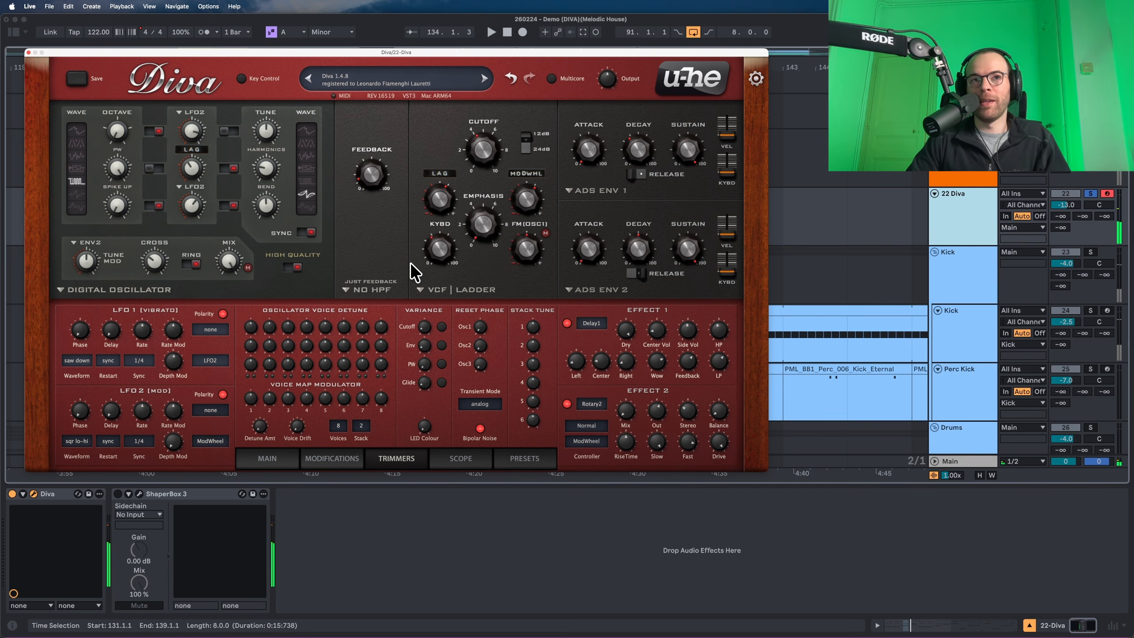
pyautogui.moveTo(431, 253); pyautogui.dragTo(436, 271)
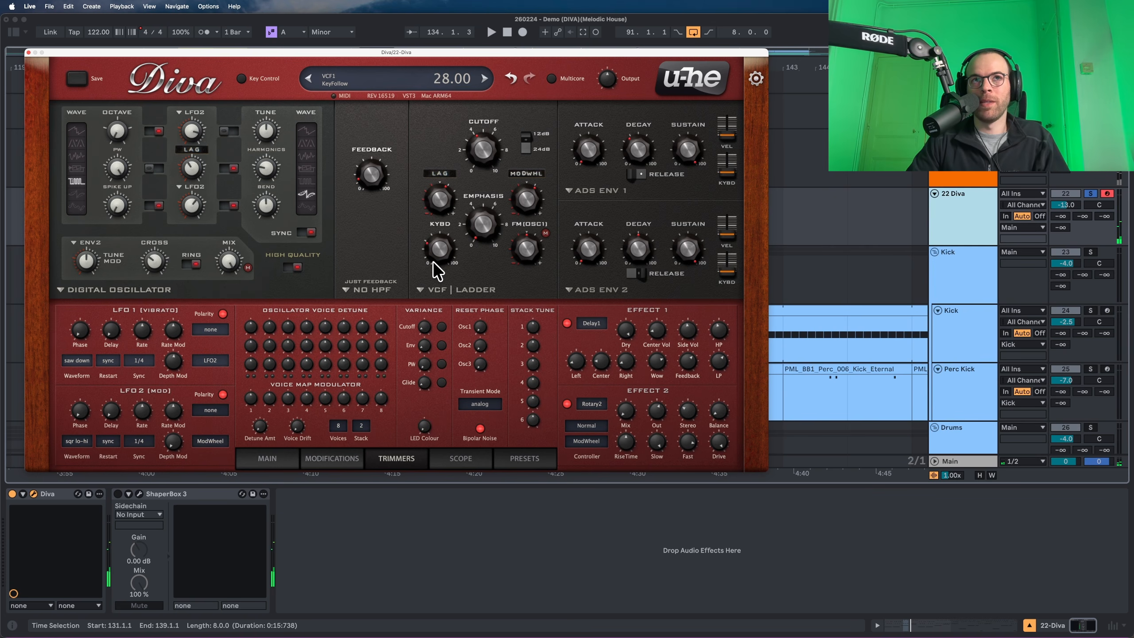
pyautogui.press('space')
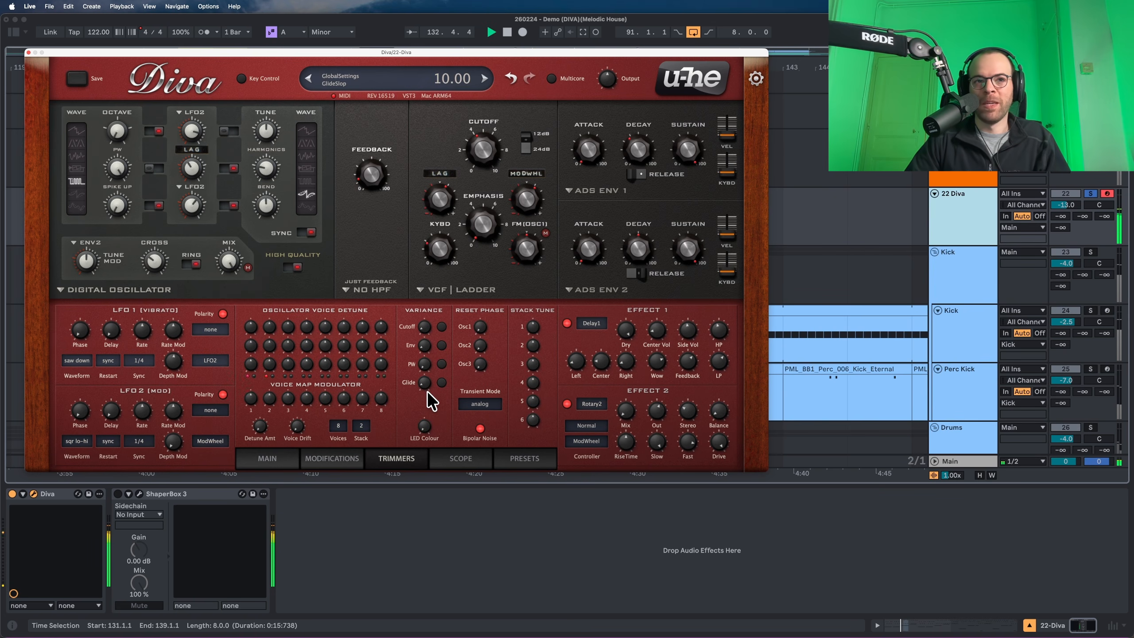
pyautogui.press('space')
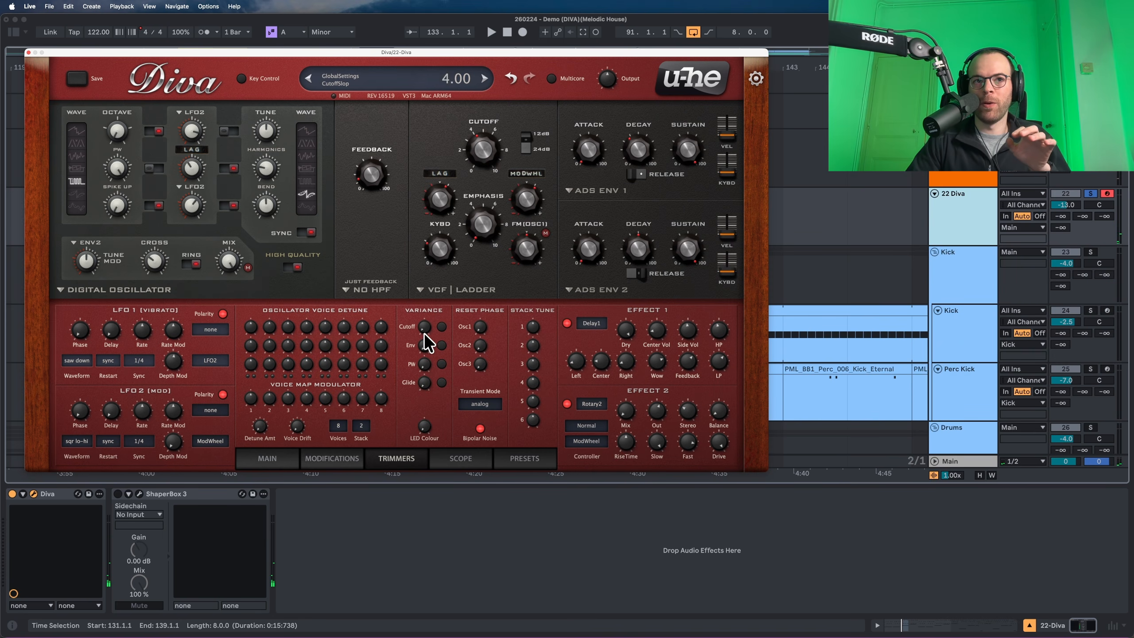
pyautogui.press('space')
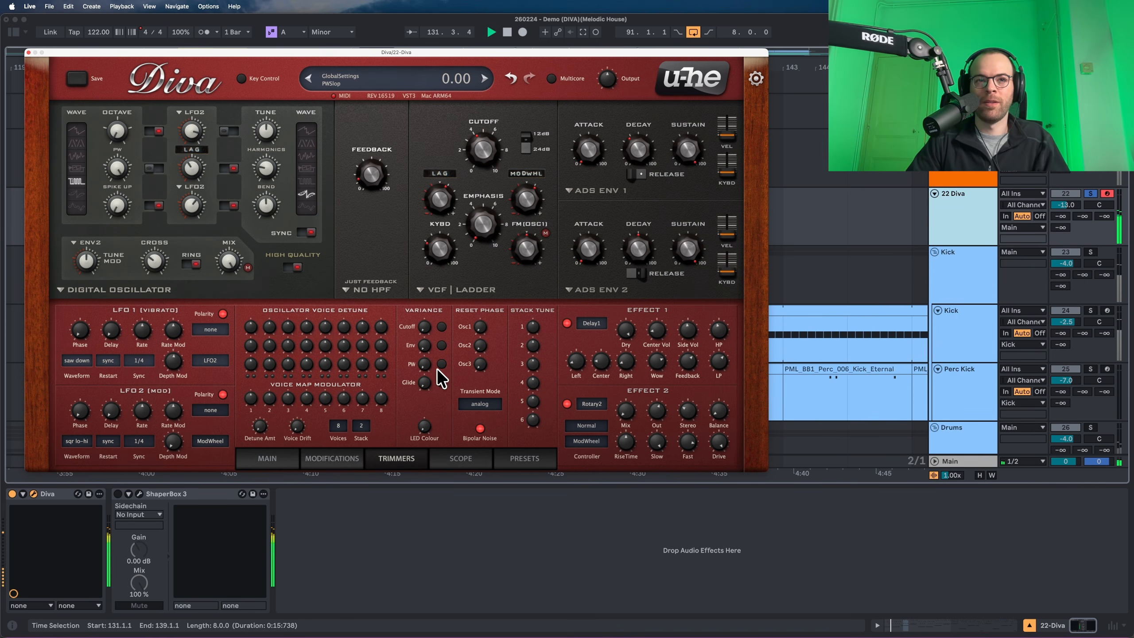
# Compare the new patch with the original PML LD Canine track, then return Diva to Main.
pyautogui.click(968, 219)
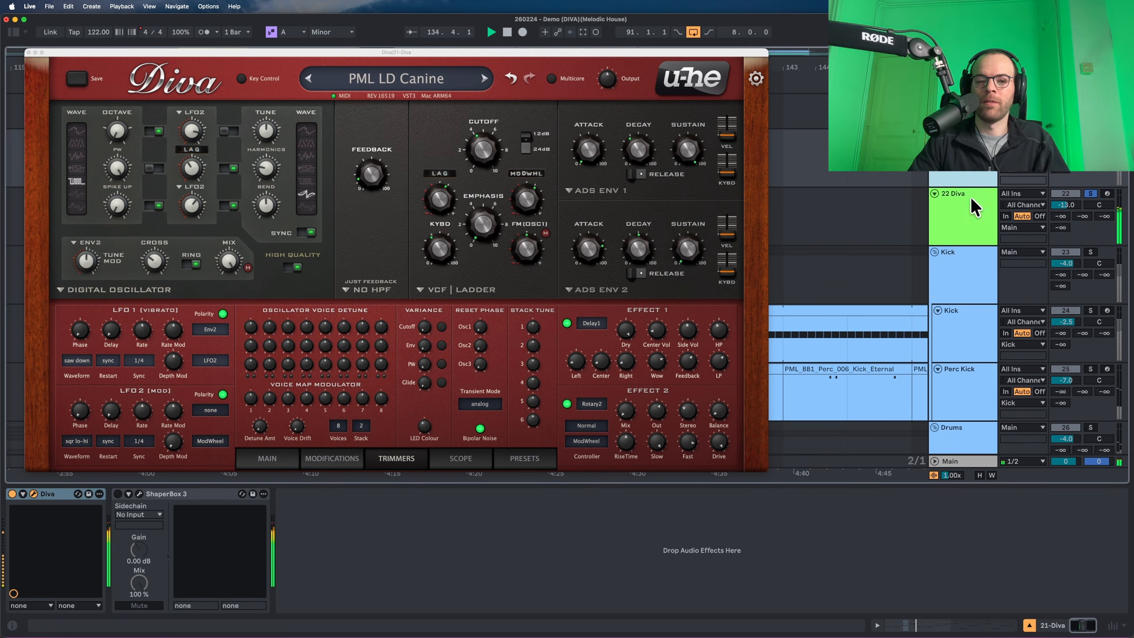
pyautogui.press('space')
pyautogui.click(970, 174)
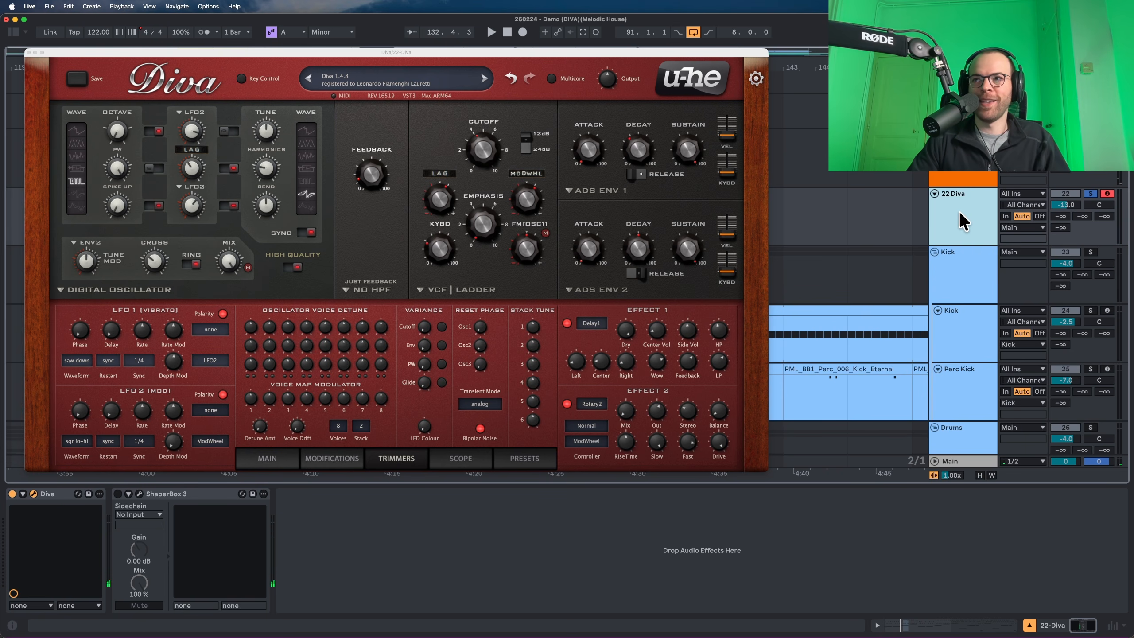
pyautogui.press('space')
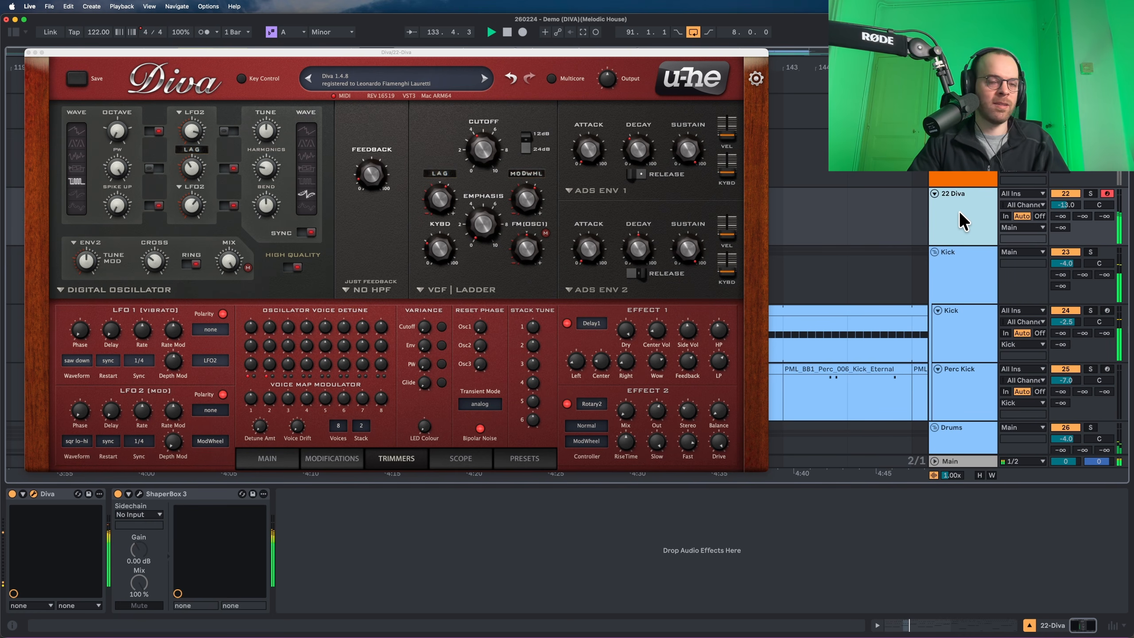
pyautogui.click(270, 458)
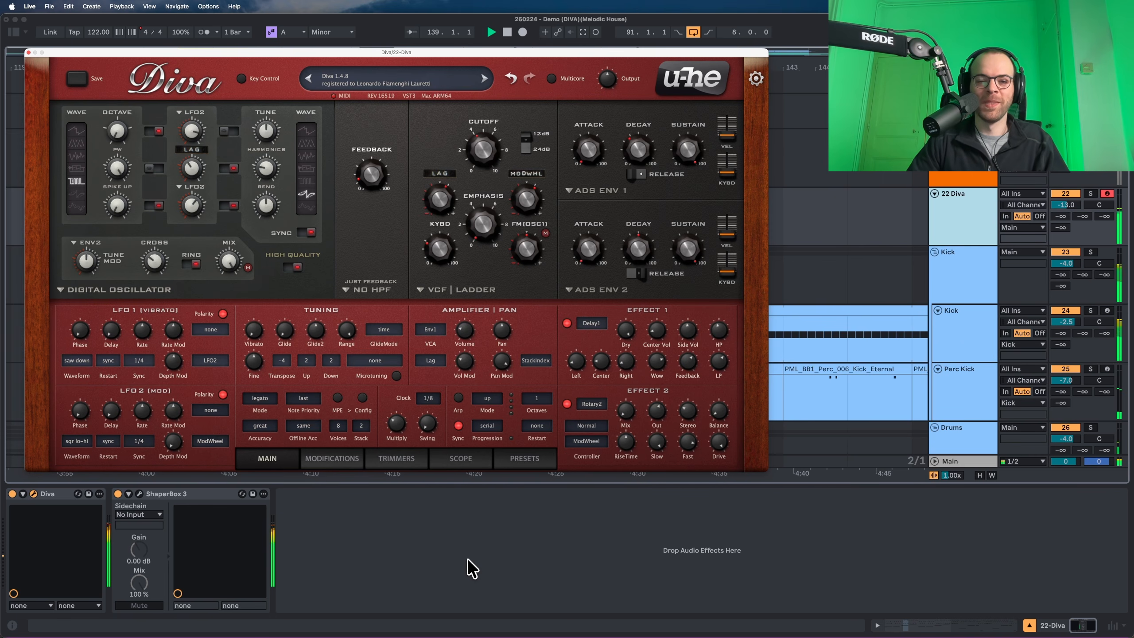
pyautogui.press('space')
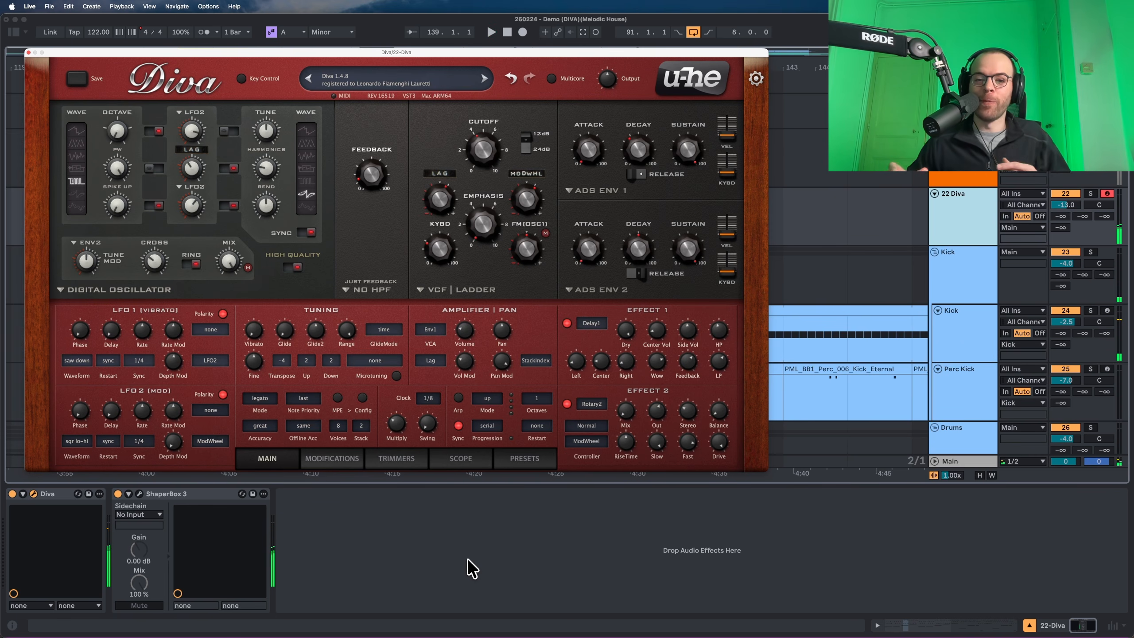